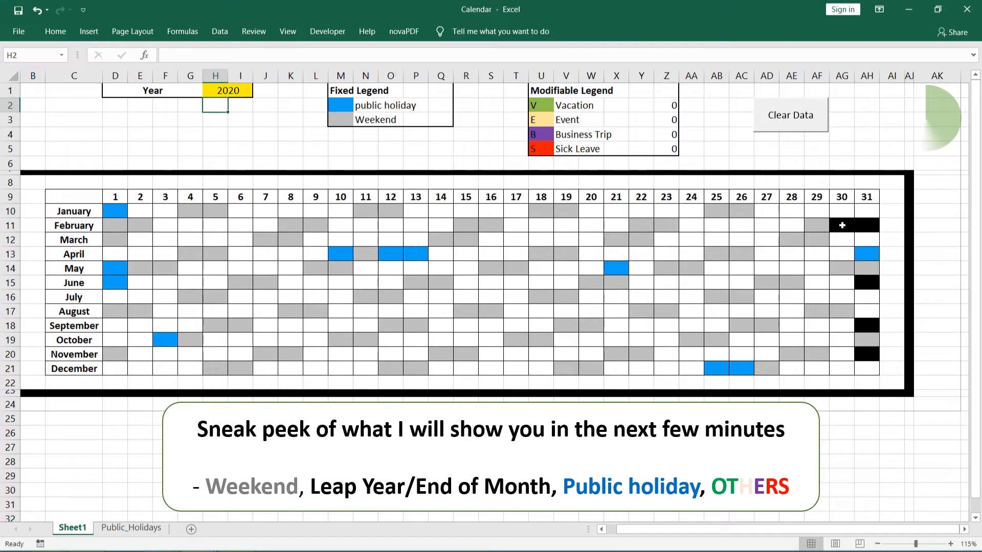
Step: Enter the codes V, B and E for 17, 18 and 19 February, and clear the calendar's entered data
{"action": "left_click", "coordinate": [520, 220]}
{"action": "type", "text": "V"}
{"action": "key", "text": "Tab"}
{"action": "type", "text": "B"}
{"action": "key", "text": "Tab"}
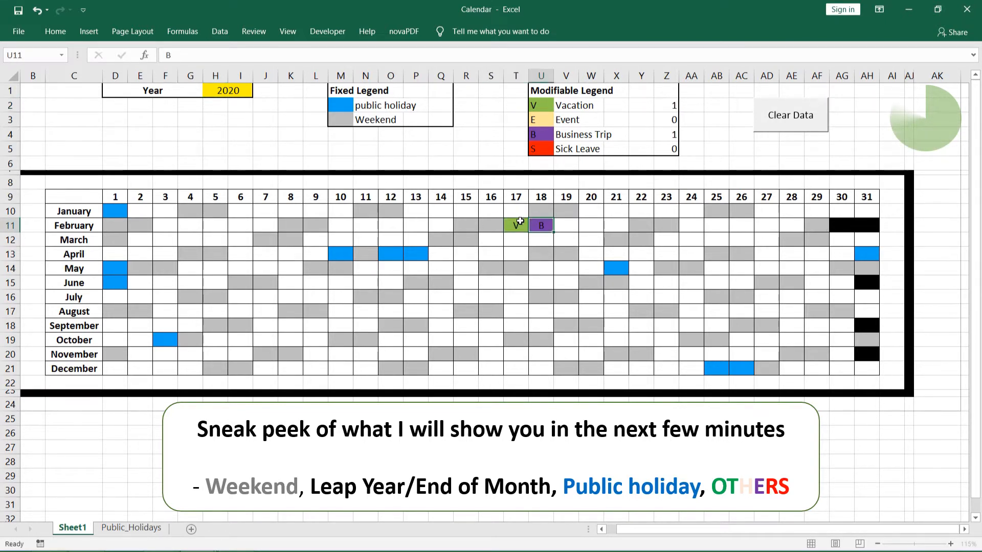
{"action": "type", "text": "E"}
{"action": "key", "text": "Tab"}
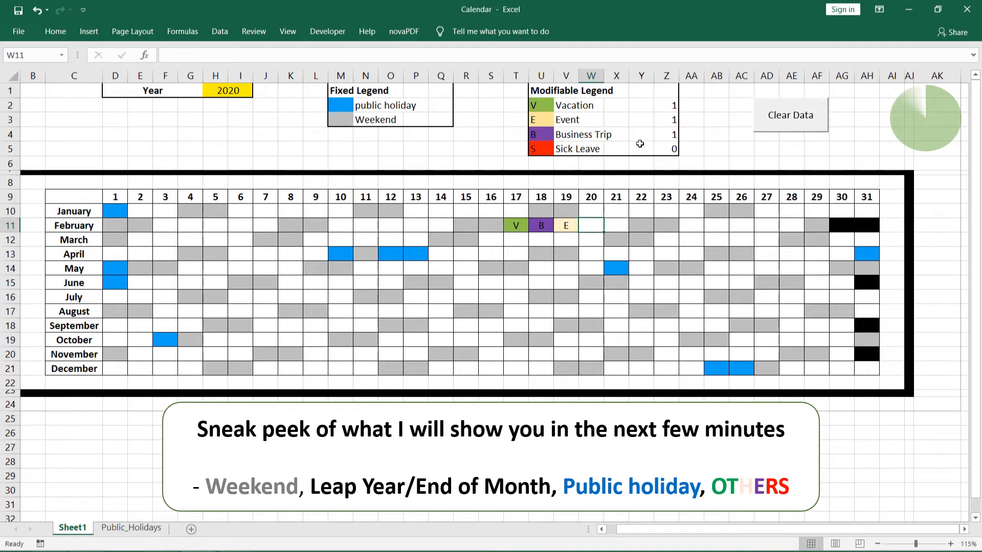
{"action": "left_click", "coordinate": [773, 123]}
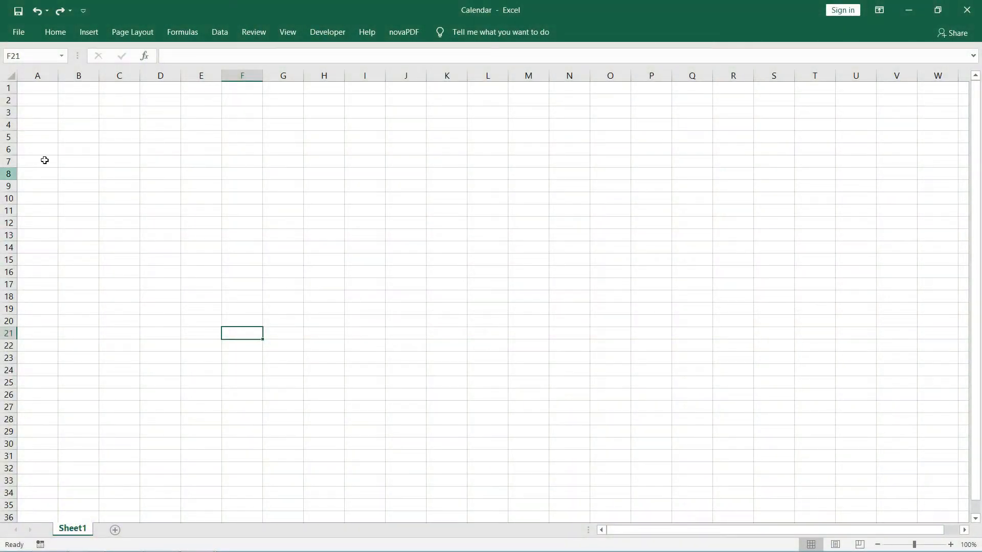
Step: Enter January and February from cell C10 downward and fill the series through December in C21
{"action": "left_click", "coordinate": [128, 201]}
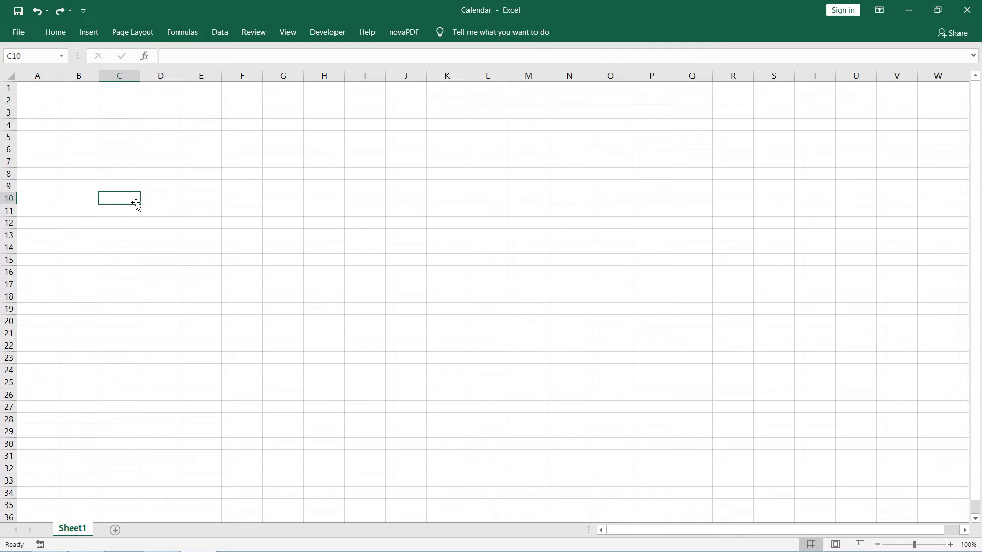
{"action": "type", "text": "January"}
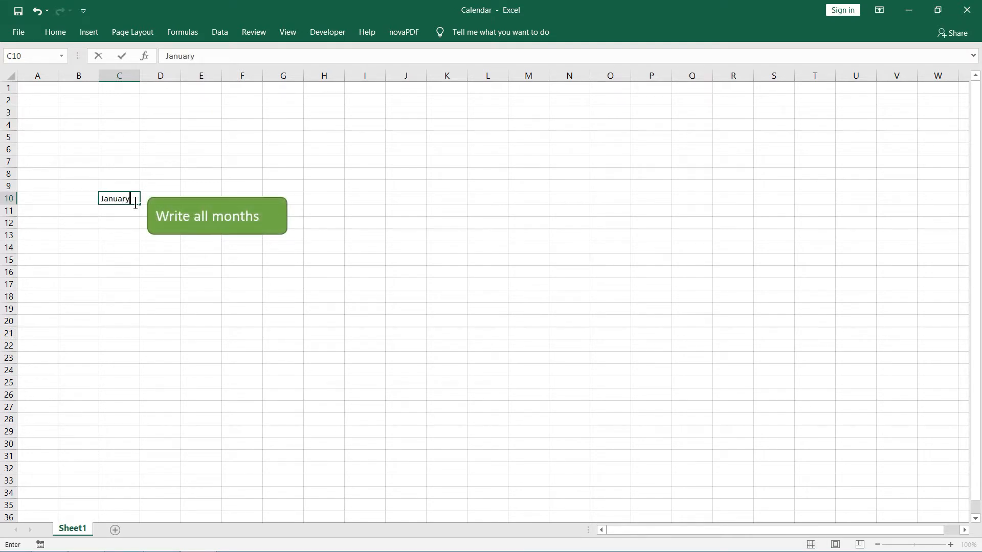
{"action": "key", "text": "Return"}
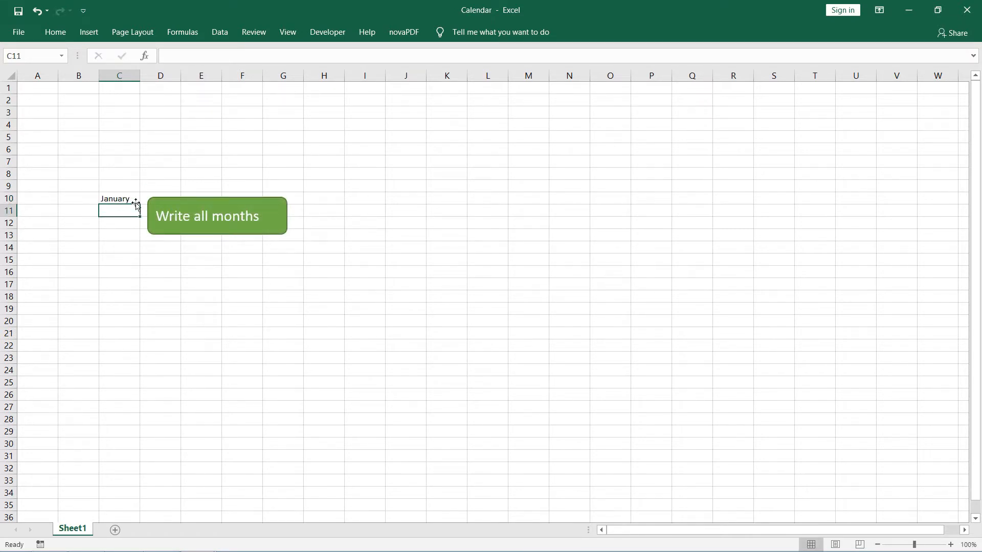
{"action": "type", "text": "Frb"}
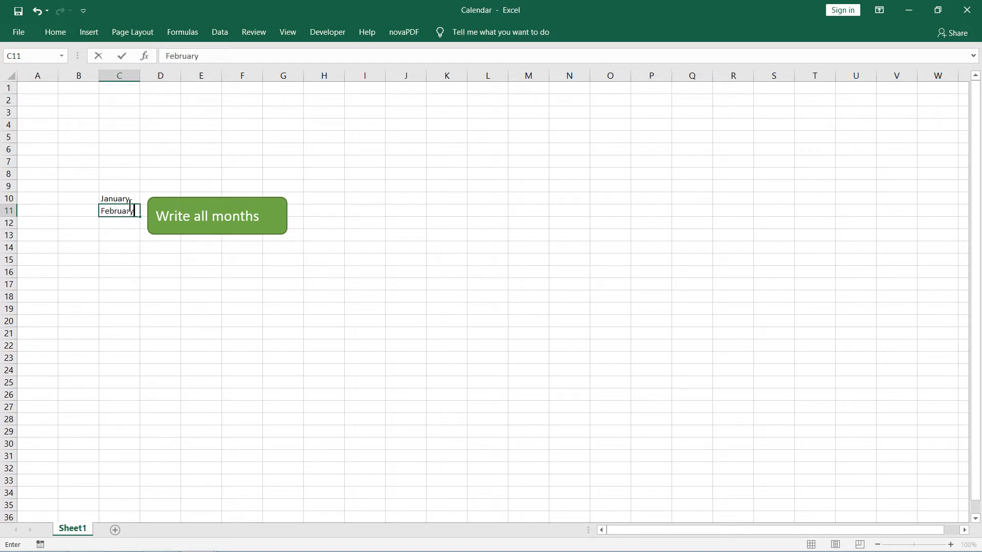
{"action": "key", "text": "Return"}
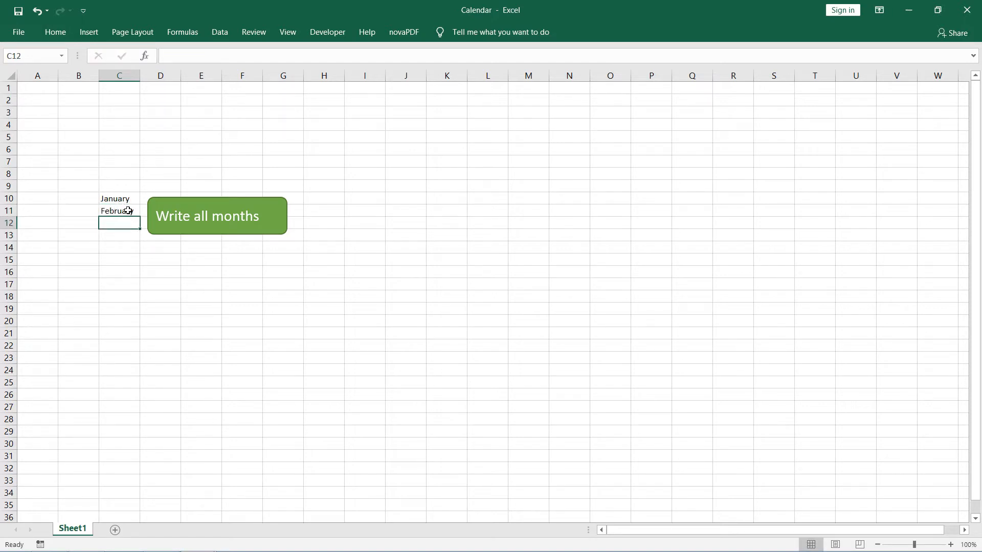
{"action": "left_click_drag", "start_coordinate": [126, 201], "coordinate": [139, 341]}
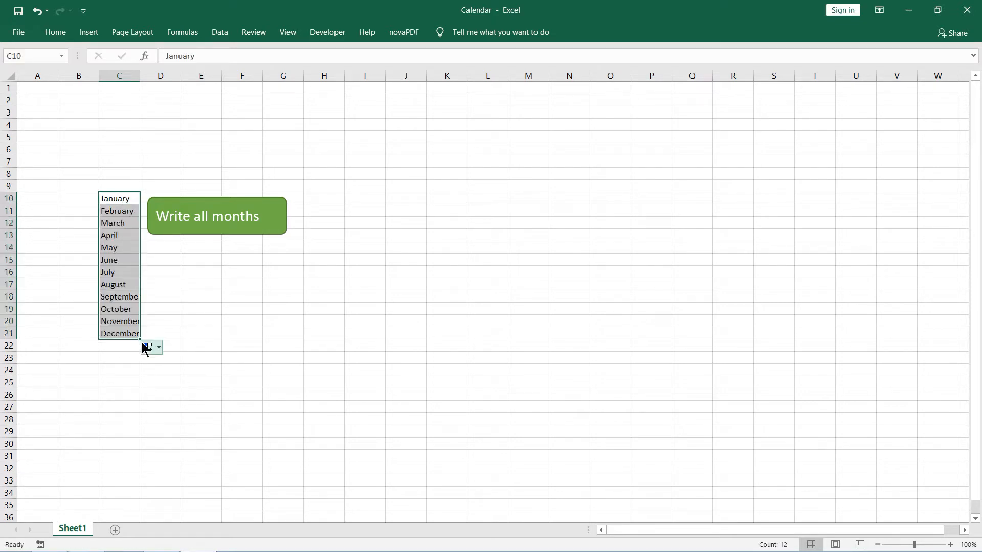
Step: Enter 1 and 2 from cell D9 across row 9 and fill the day numbers through 31 in AH9
{"action": "left_click", "coordinate": [159, 189]}
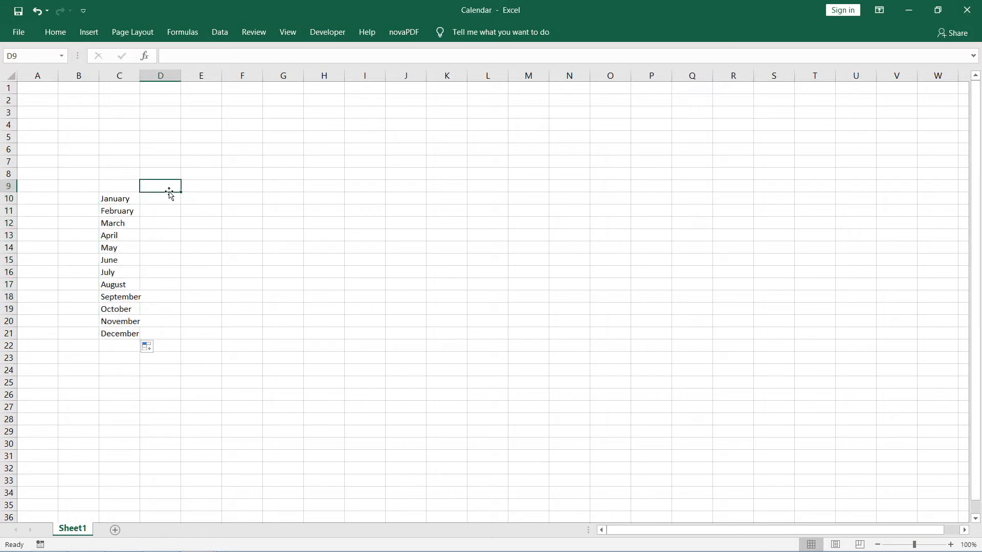
{"action": "type", "text": "1"}
{"action": "key", "text": "Tab"}
{"action": "type", "text": "2"}
{"action": "key", "text": "Tab"}
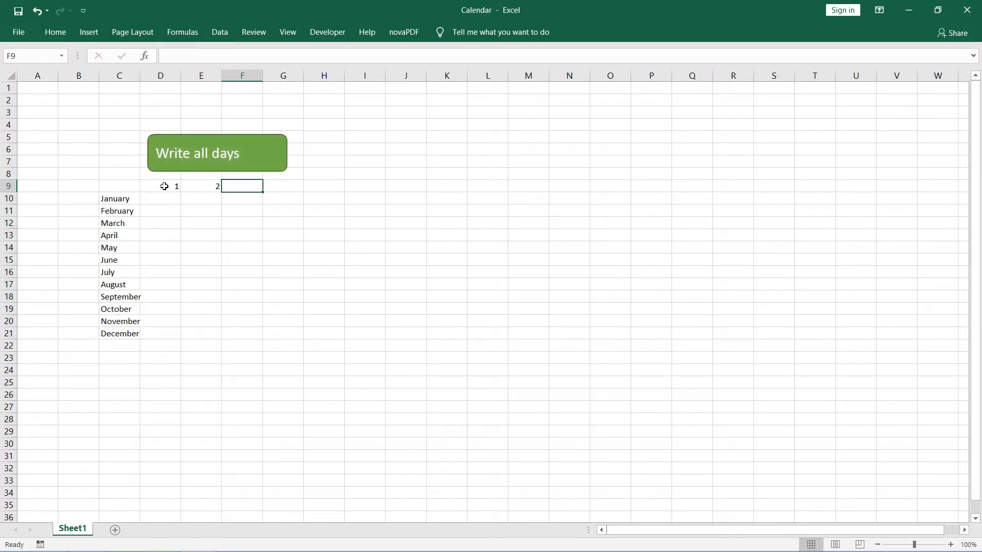
{"action": "left_click_drag", "start_coordinate": [178, 186], "coordinate": [857, 189]}
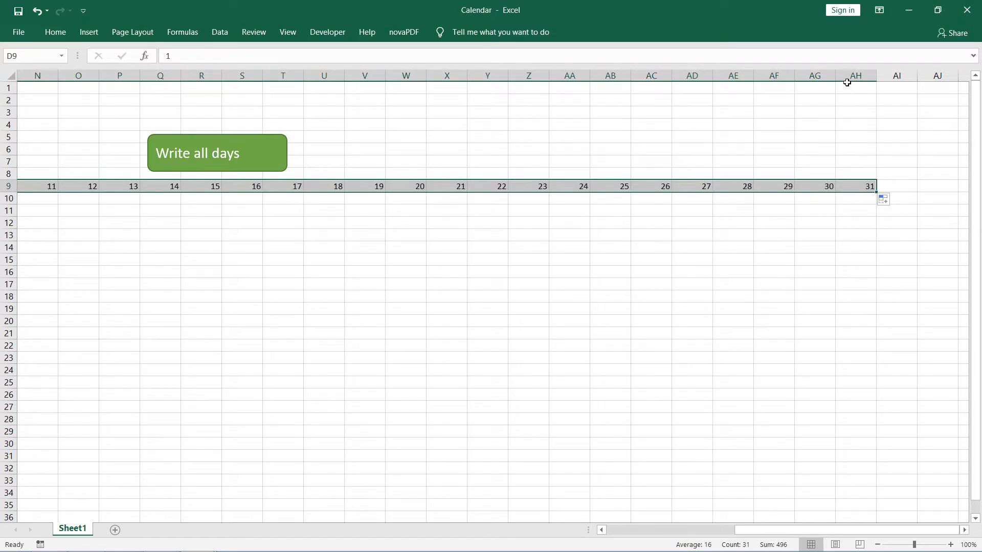
Step: Set the column width of the day columns D through AH to 4
{"action": "left_click_drag", "start_coordinate": [849, 75], "coordinate": [163, 73]}
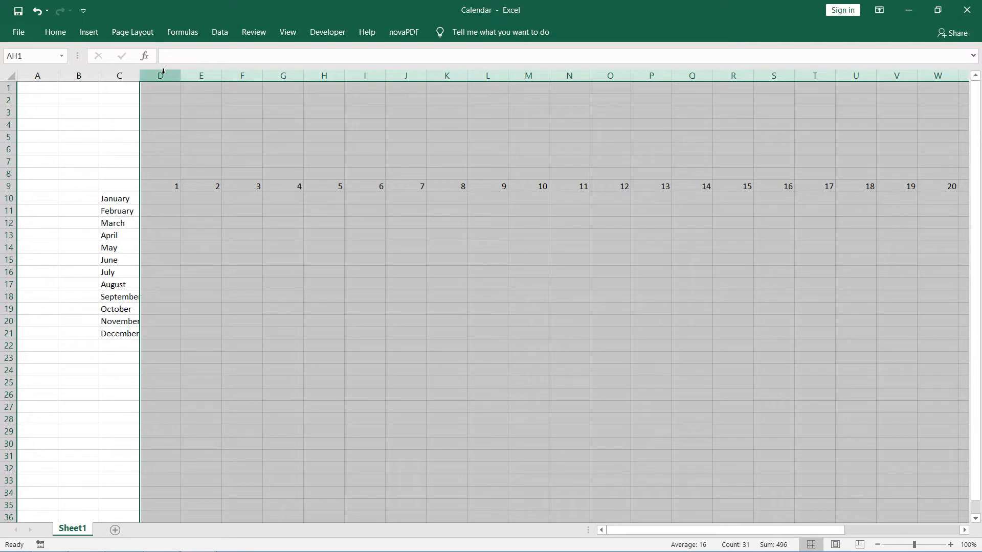
{"action": "right_click", "coordinate": [164, 72]}
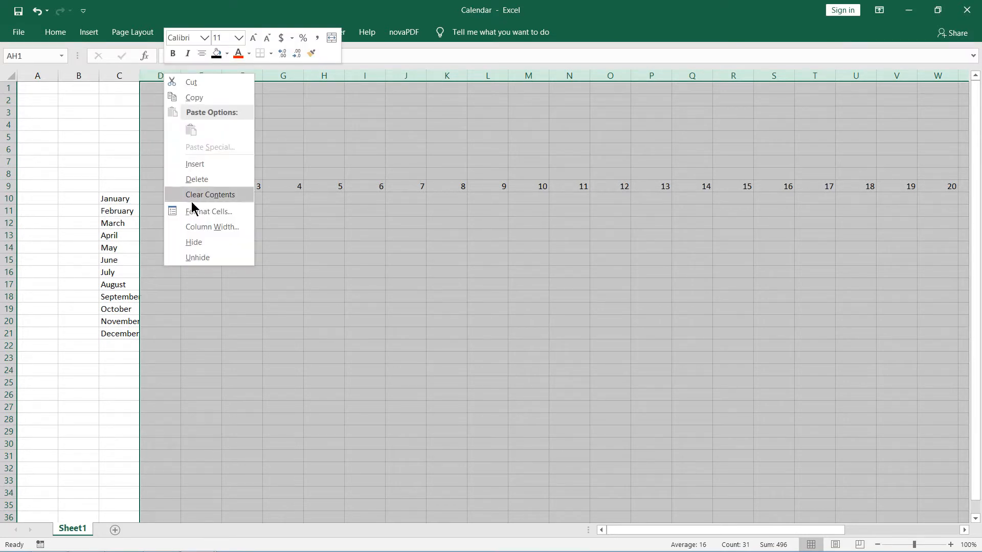
{"action": "left_click", "coordinate": [204, 226]}
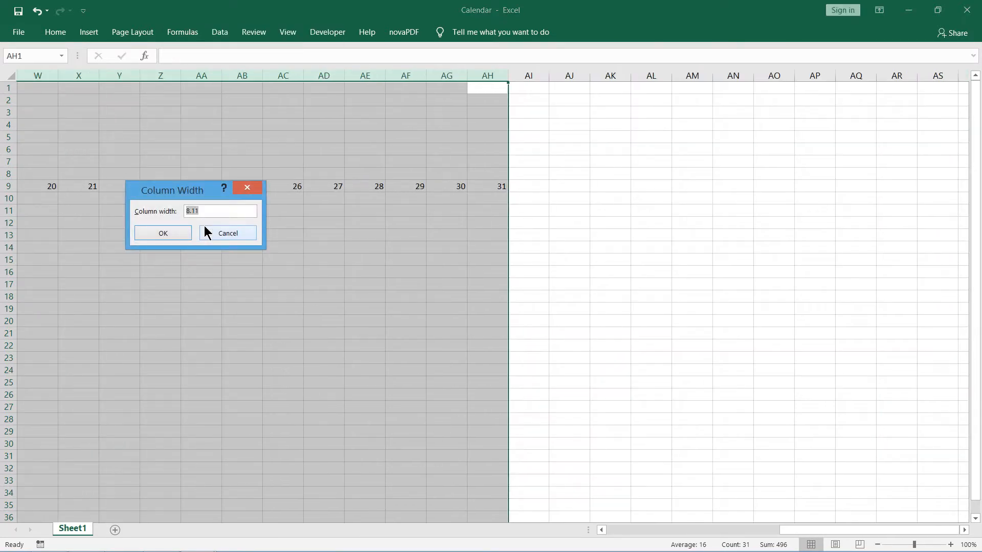
{"action": "type", "text": "4"}
{"action": "key", "text": "Return"}
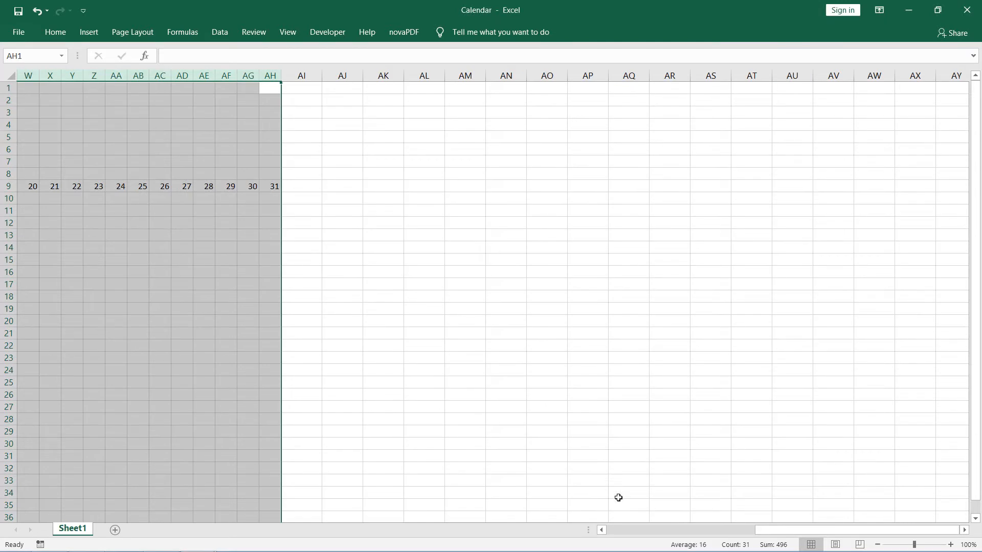
{"action": "left_click", "coordinate": [611, 537]}
{"action": "left_click", "coordinate": [262, 356]}
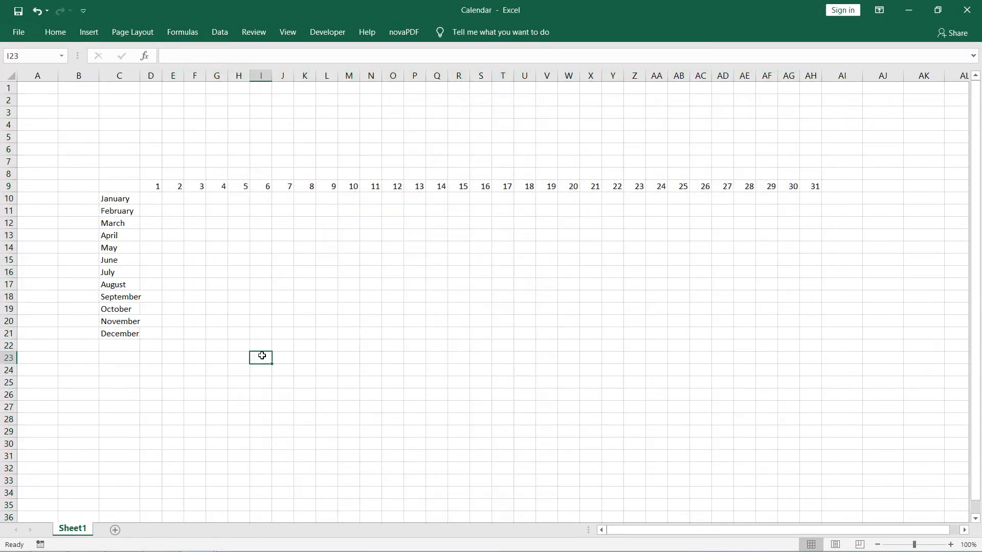
Step: Set the width of the month name column C to 10
{"action": "left_click", "coordinate": [92, 76]}
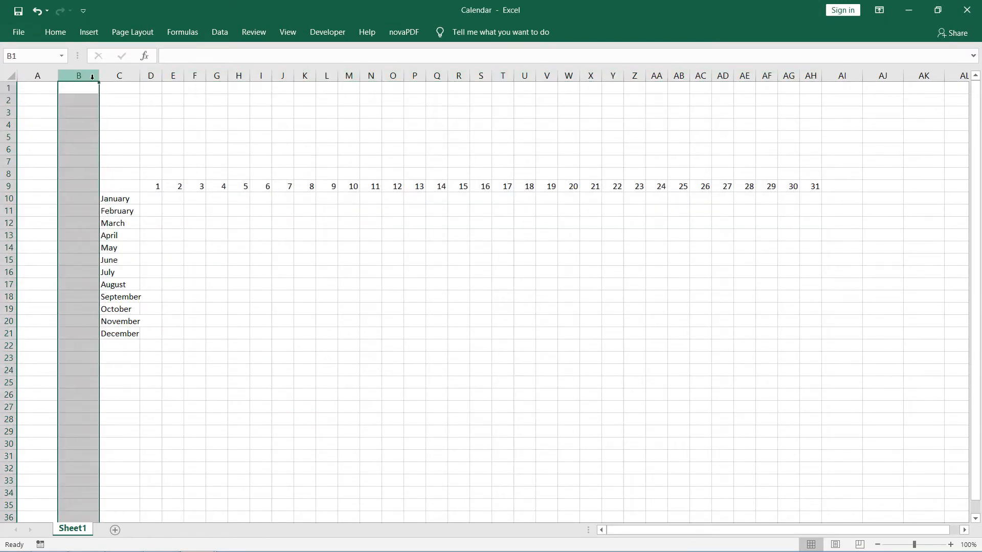
{"action": "right_click", "coordinate": [119, 74]}
{"action": "left_click", "coordinate": [142, 225]}
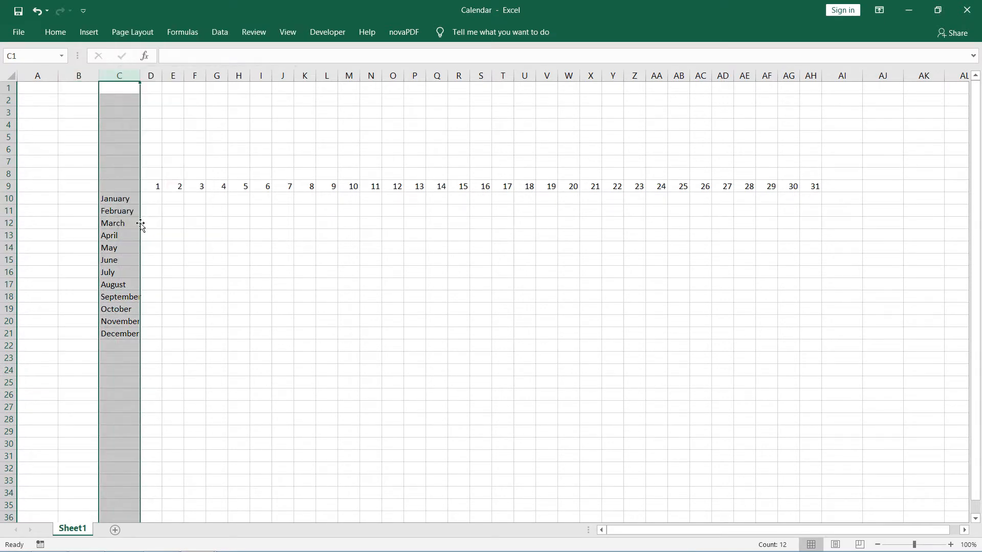
{"action": "type", "text": "10"}
{"action": "left_click", "coordinate": [133, 231]}
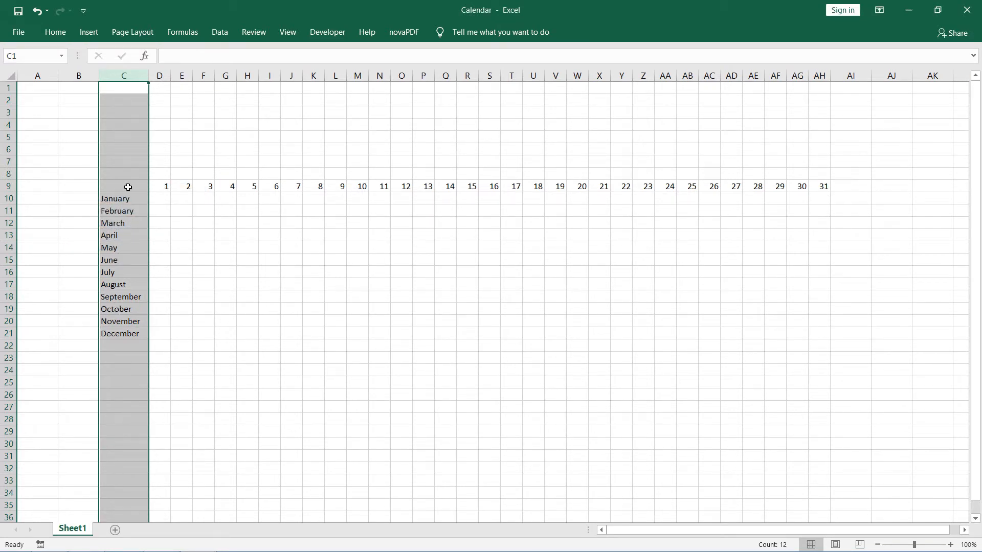
Step: Make the month names in C10:C21 and the day numbers in D9:AH9 bold
{"action": "left_click_drag", "start_coordinate": [117, 201], "coordinate": [114, 334]}
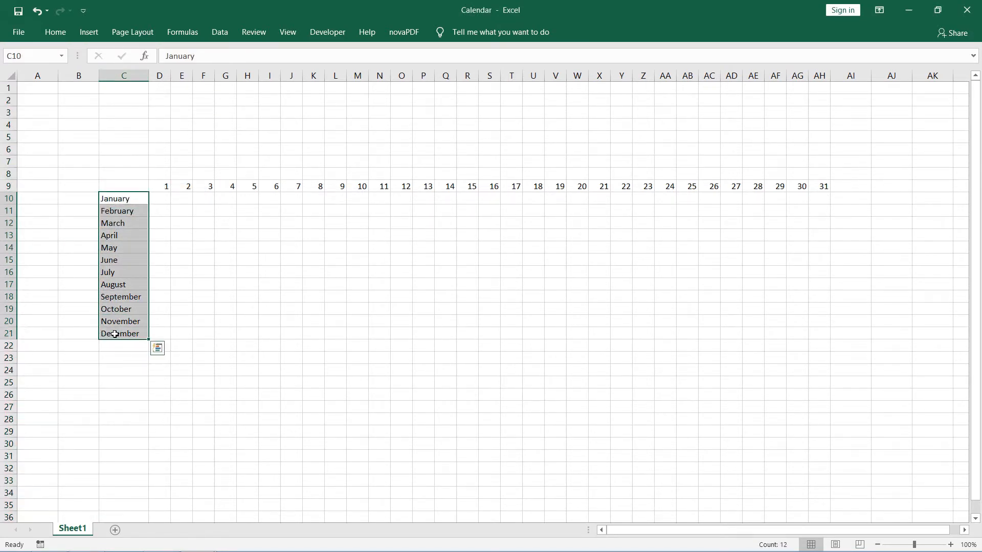
{"action": "key", "text": "ctrl+b"}
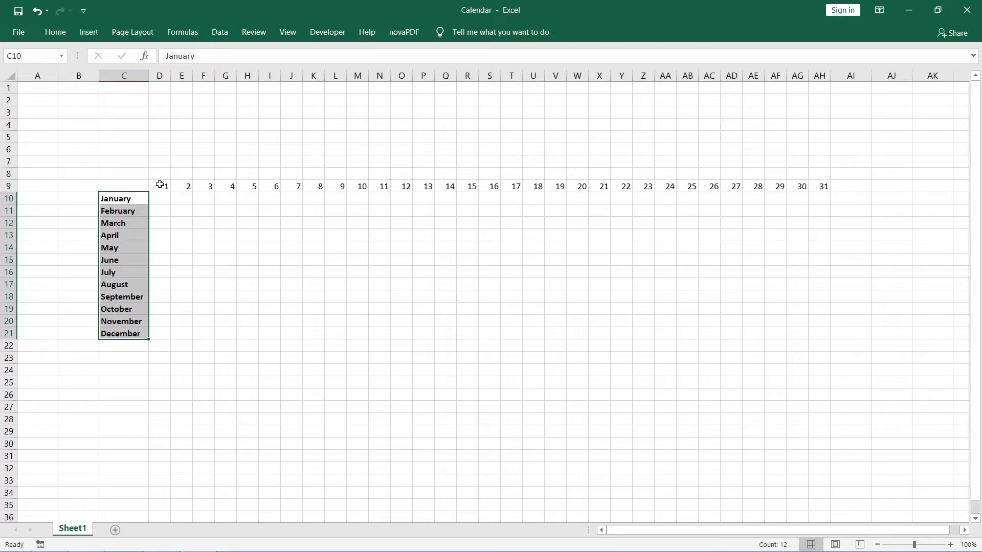
{"action": "left_click_drag", "start_coordinate": [160, 184], "coordinate": [826, 186]}
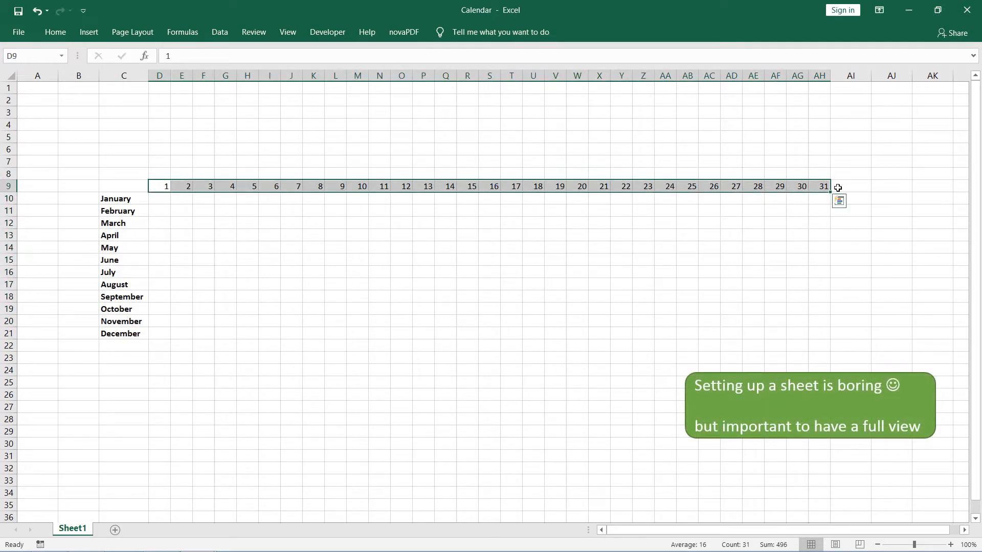
{"action": "key", "text": "ctrl+b"}
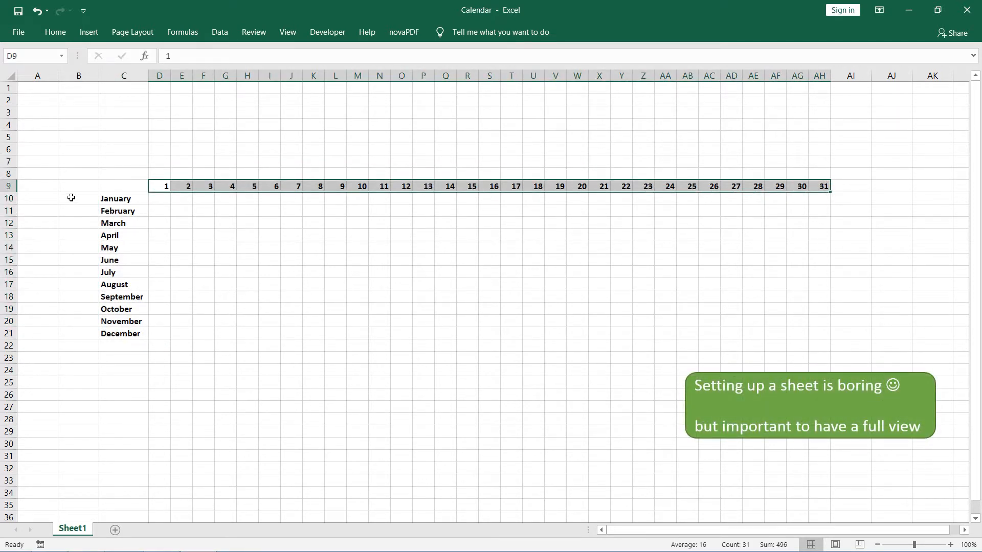
Step: Set the width of columns B and AI, on either side of the calendar table, to 4
{"action": "left_click", "coordinate": [81, 72]}
{"action": "left_click", "coordinate": [856, 74], "text": "ctrl"}
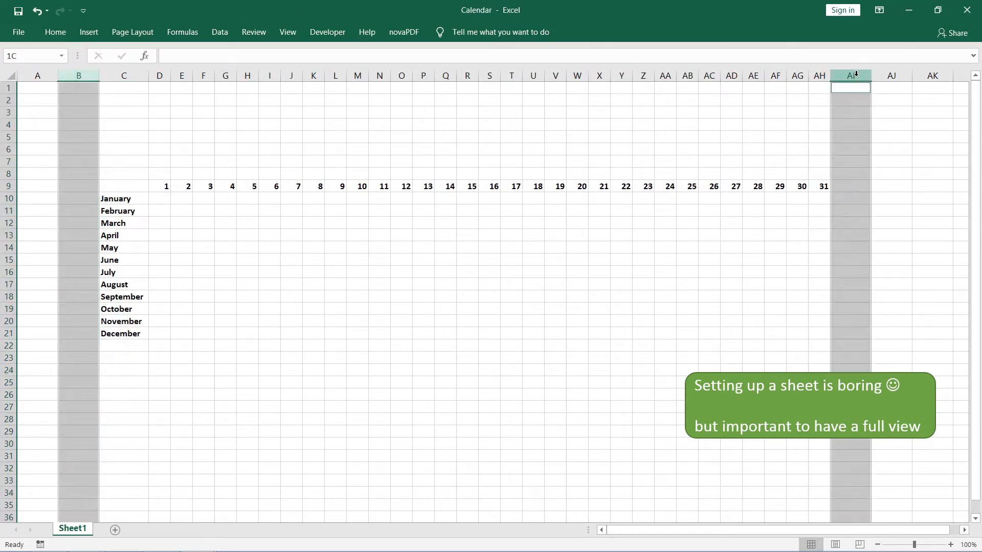
{"action": "right_click", "coordinate": [856, 82]}
{"action": "left_click", "coordinate": [885, 232]}
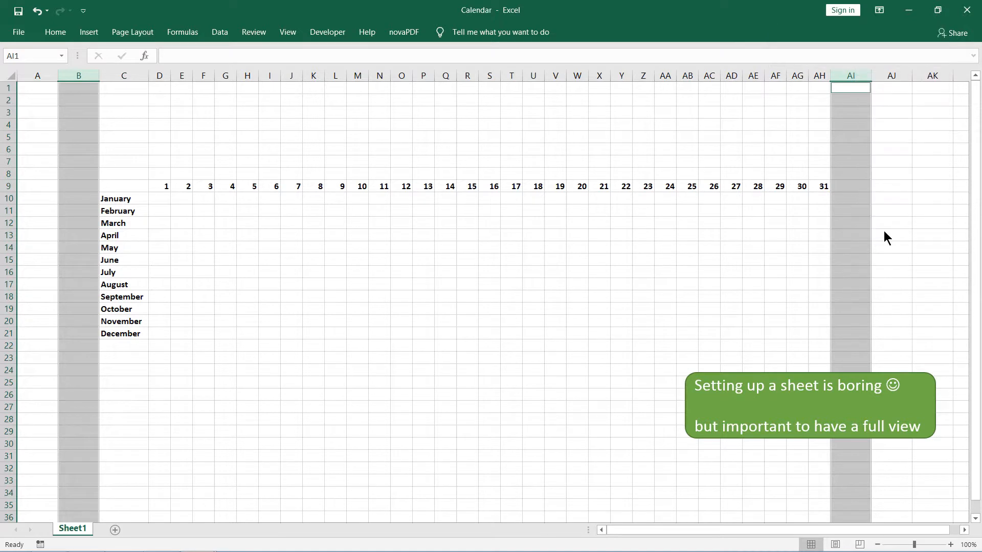
{"action": "type", "text": "4"}
{"action": "key", "text": "Return"}
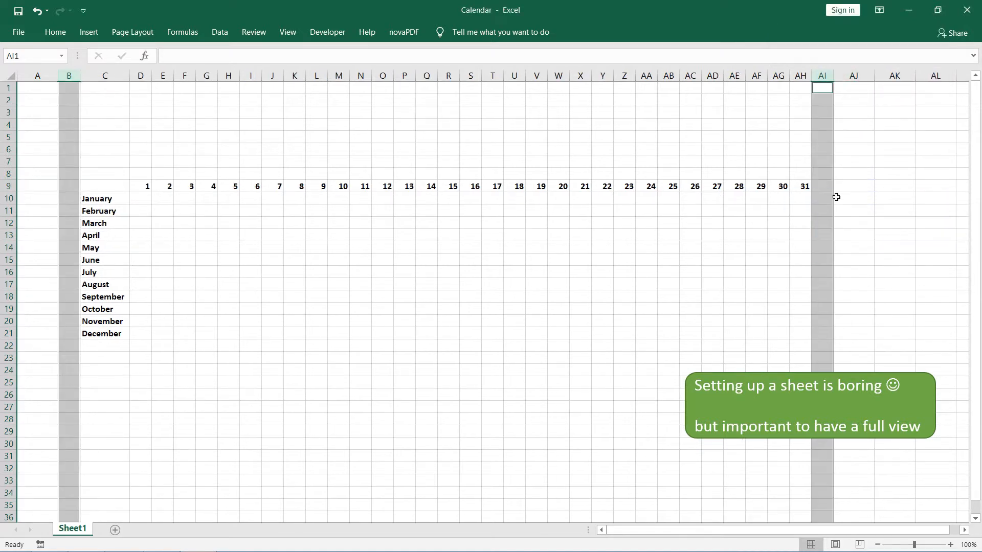
Step: Set the width of the outer columns A and AJ to 1
{"action": "left_click", "coordinate": [853, 76]}
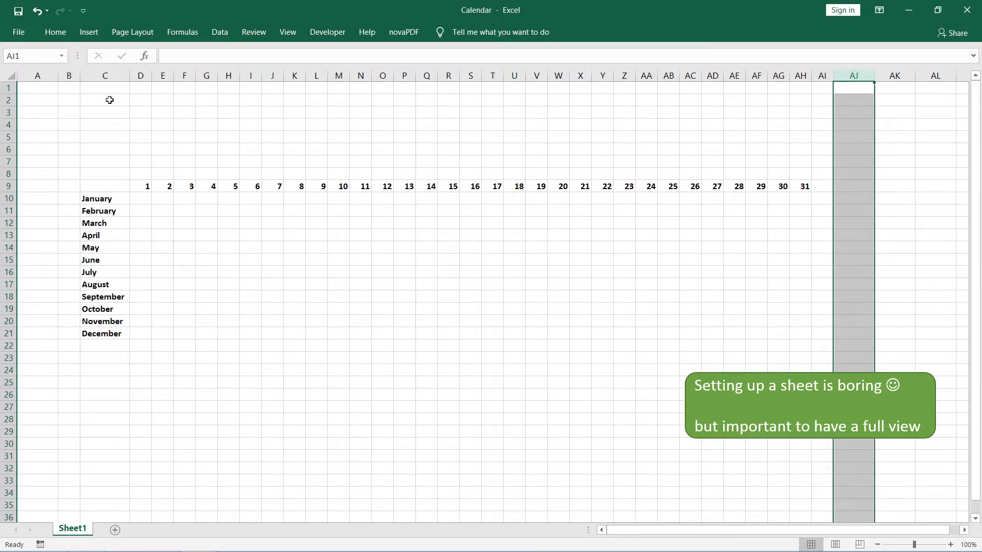
{"action": "left_click", "coordinate": [36, 73]}
{"action": "right_click", "coordinate": [36, 76]}
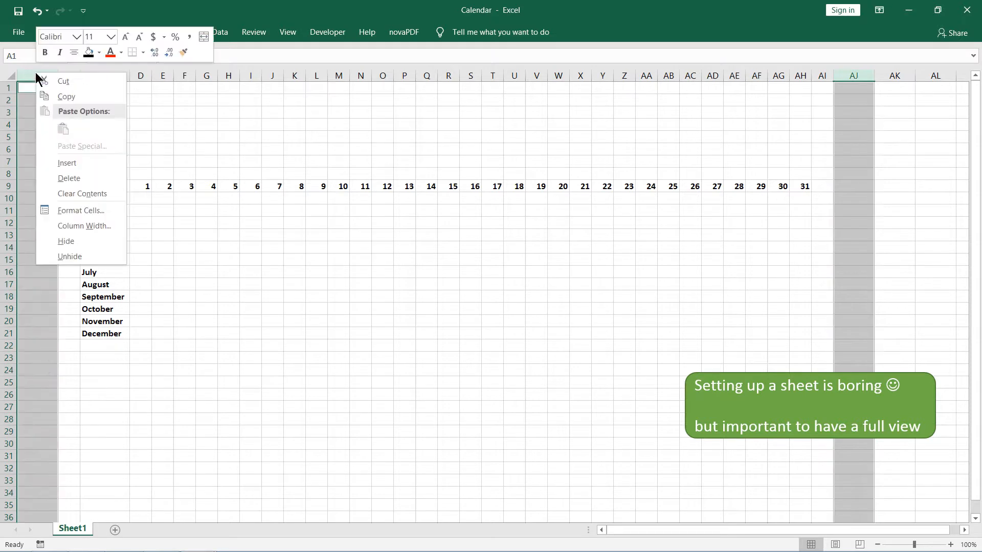
{"action": "left_click", "coordinate": [84, 226]}
{"action": "type", "text": "1"}
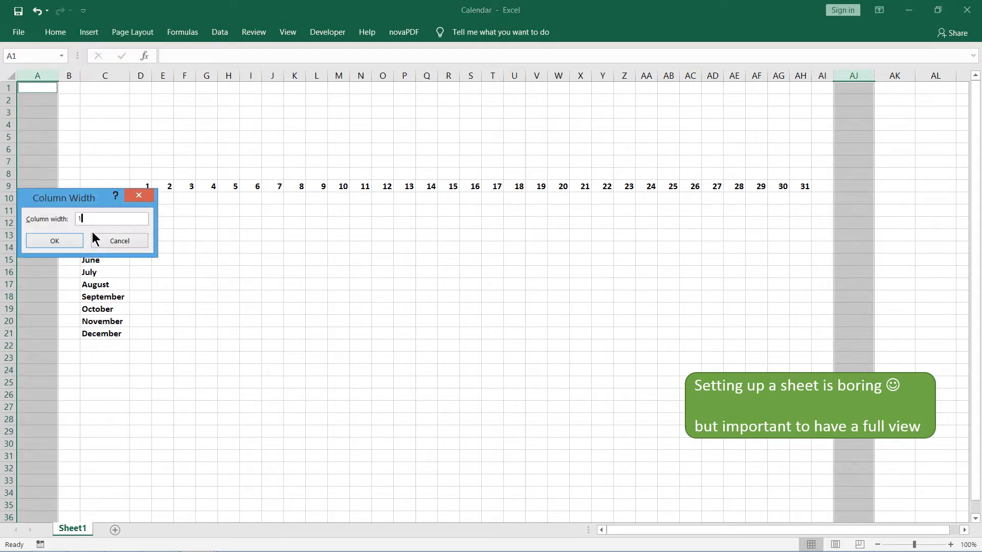
{"action": "key", "text": "Return"}
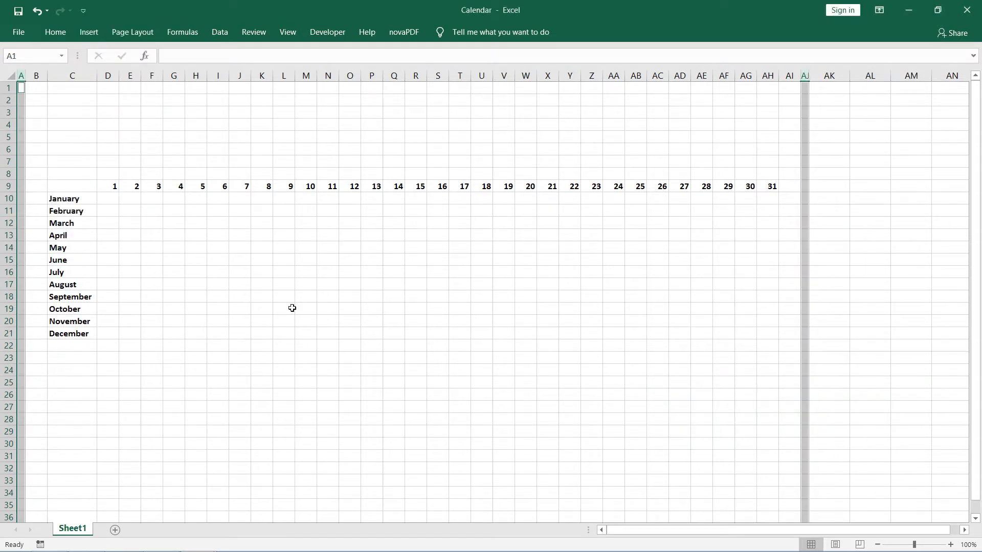
Step: Apply all borders to the calendar table C9:AH21 and center its contents horizontally
{"action": "left_click_drag", "start_coordinate": [73, 190], "coordinate": [769, 331]}
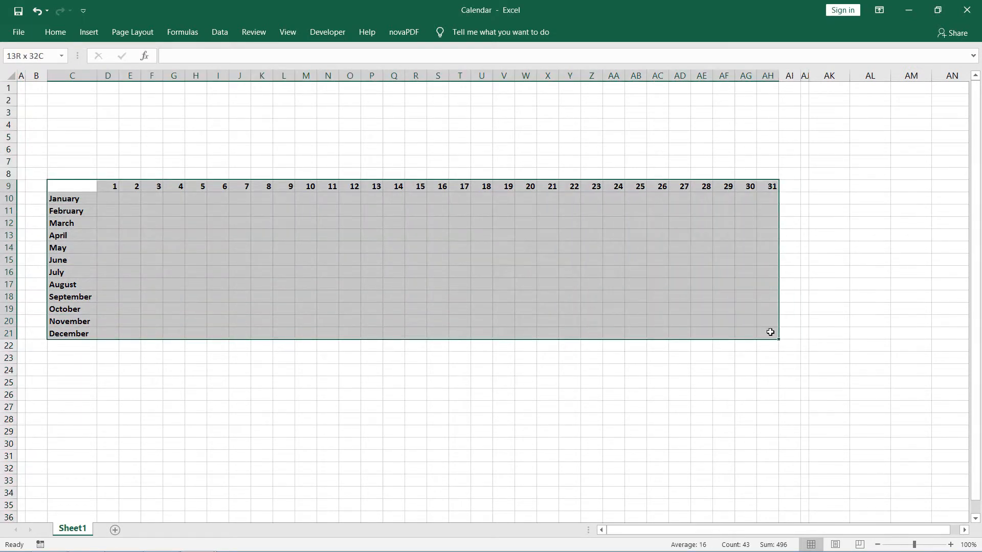
{"action": "left_click", "coordinate": [55, 32]}
{"action": "left_click", "coordinate": [185, 76]}
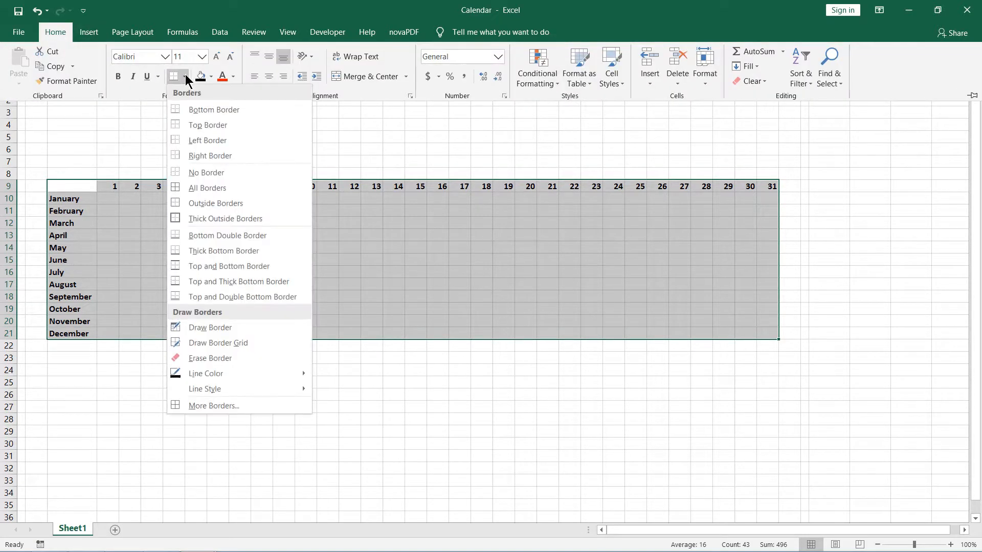
{"action": "left_click", "coordinate": [186, 181]}
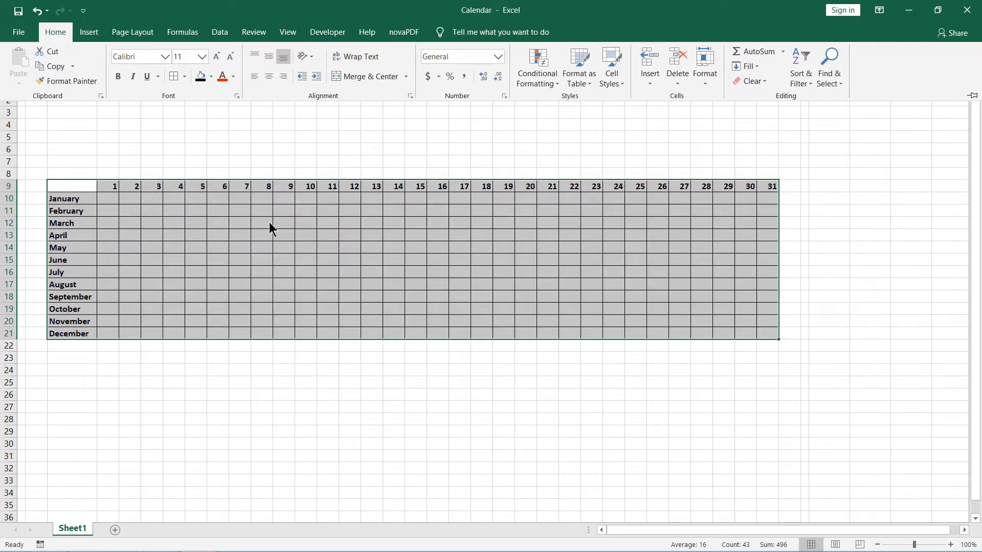
{"action": "left_click", "coordinate": [265, 80]}
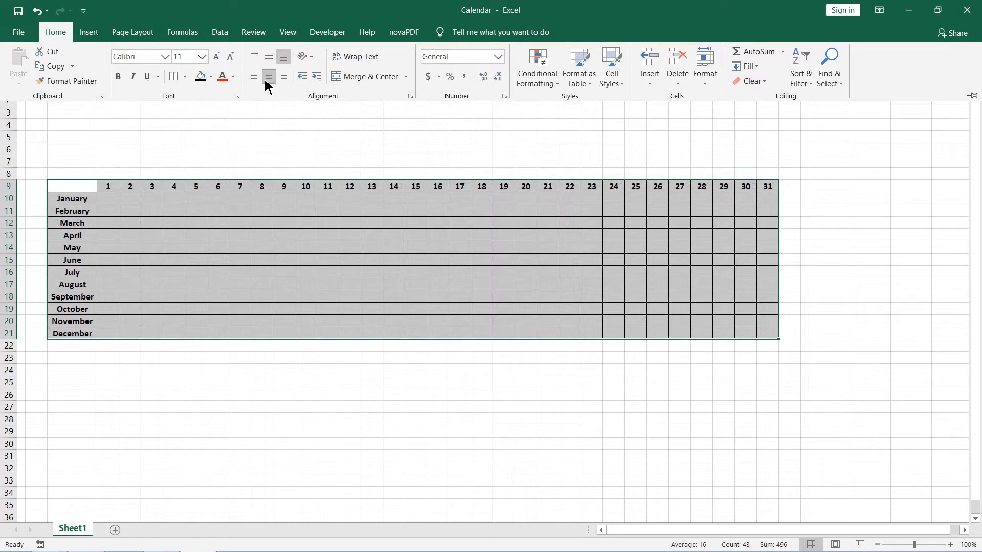
Step: Try to reduce the height of rows 7 and 23, above and below the calendar table, and undo the change
{"action": "left_click", "coordinate": [214, 284]}
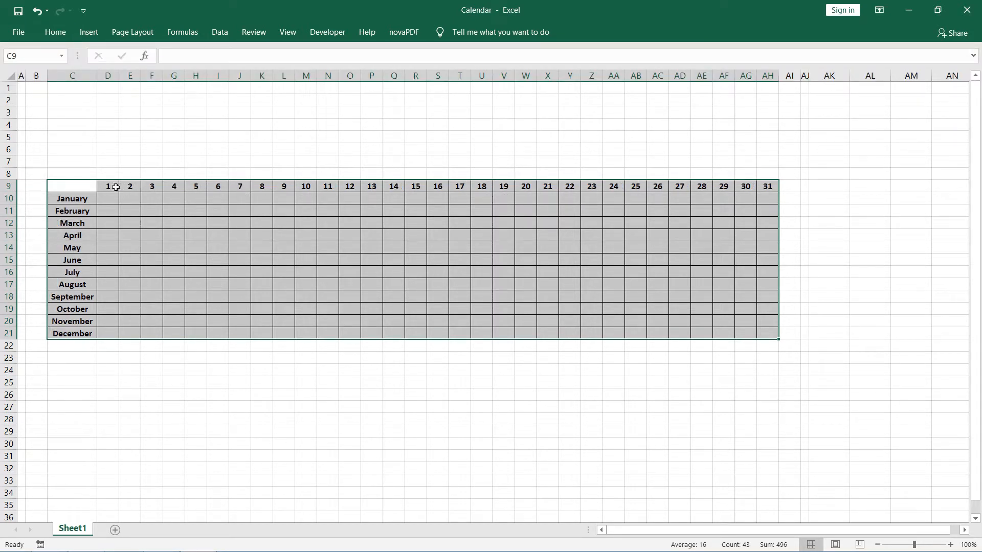
{"action": "left_click", "coordinate": [8, 162]}
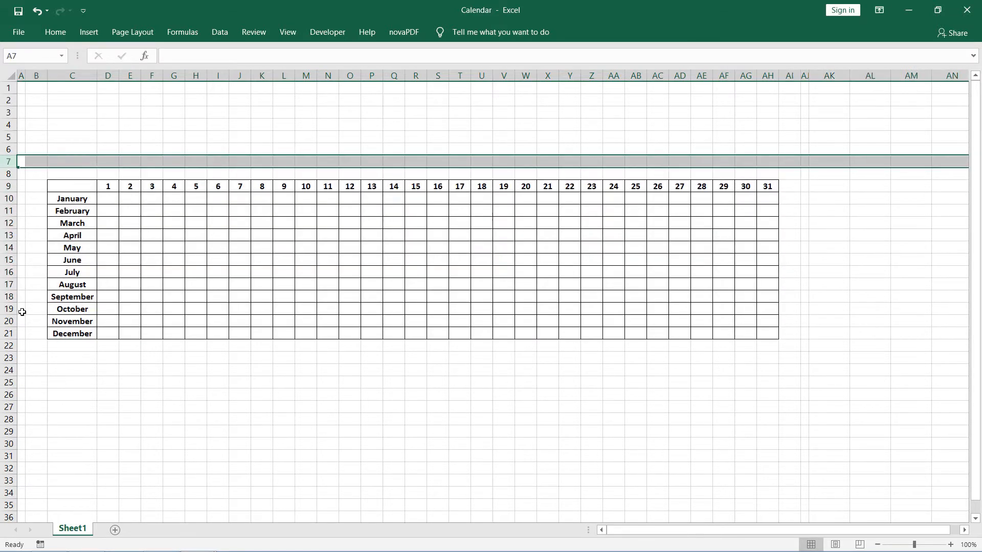
{"action": "left_click", "coordinate": [8, 358], "text": "ctrl"}
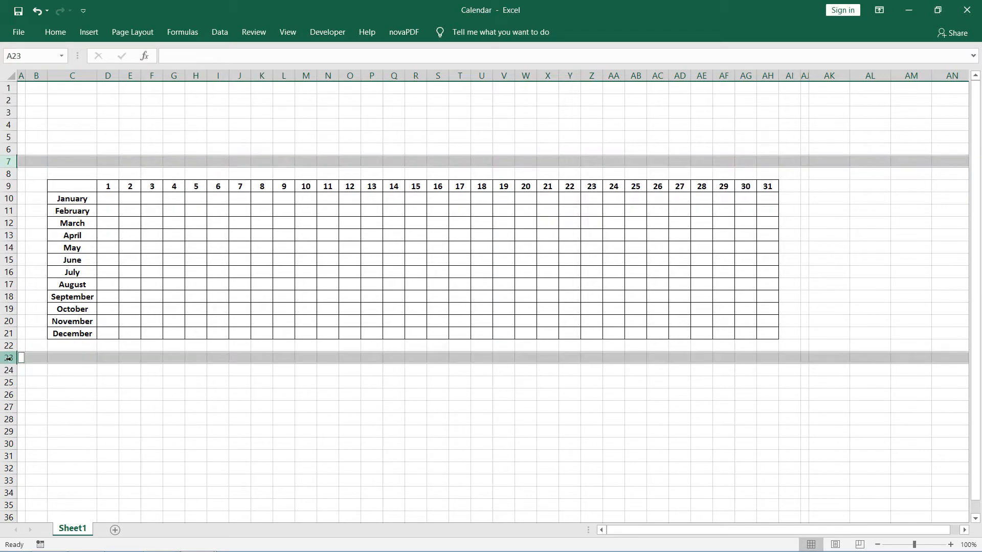
{"action": "right_click", "coordinate": [9, 358]}
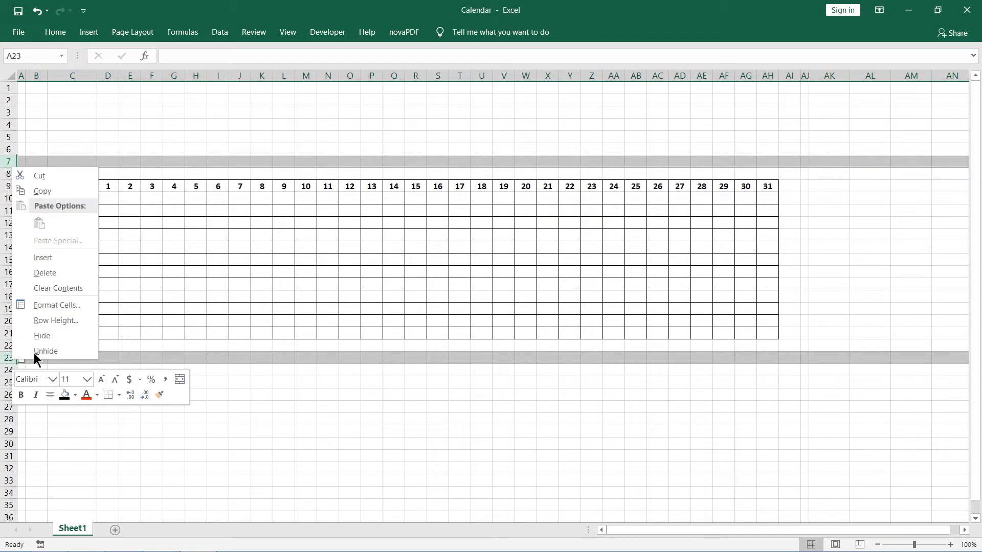
{"action": "left_click", "coordinate": [56, 322]}
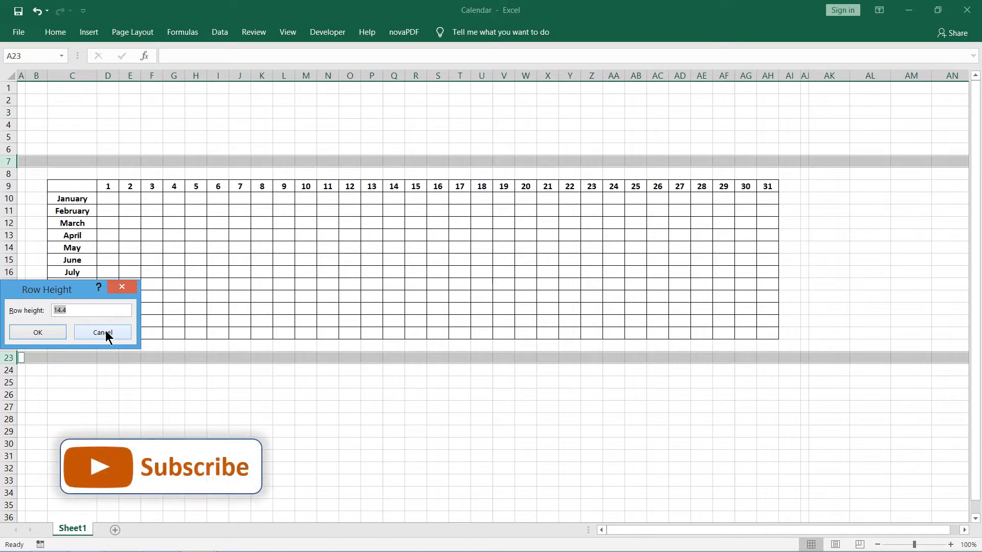
{"action": "type", "text": "0"}
{"action": "key", "text": "Return"}
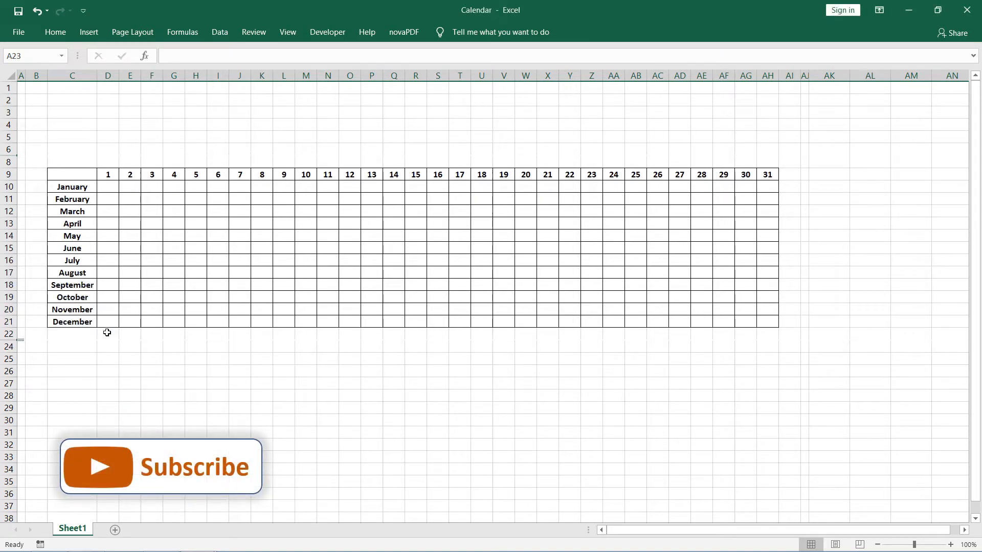
{"action": "key", "text": "ctrl+z"}
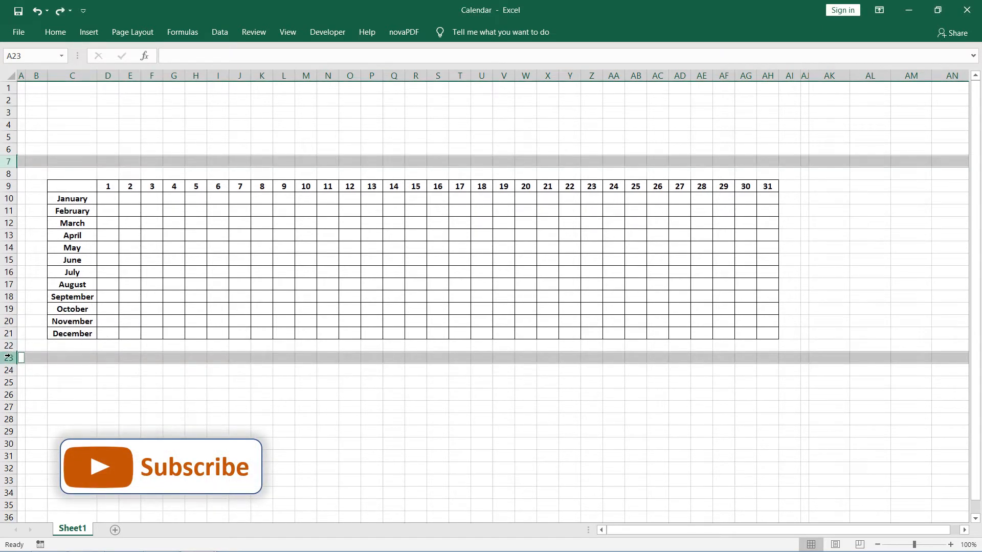
{"action": "left_click", "coordinate": [72, 210]}
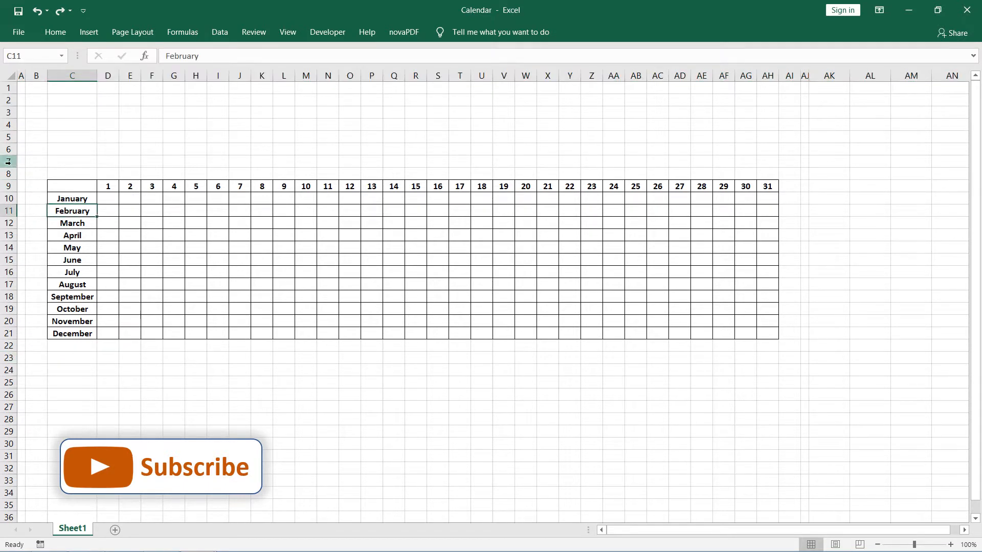
{"action": "left_click", "coordinate": [7, 160]}
{"action": "left_click_drag", "start_coordinate": [7, 155], "coordinate": [10, 164]}
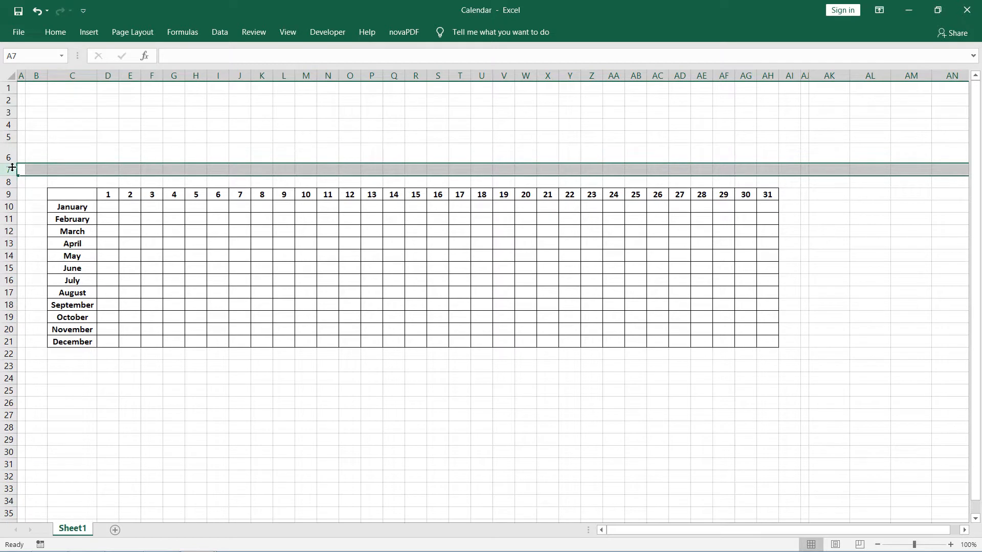
{"action": "key", "text": "ctrl+z"}
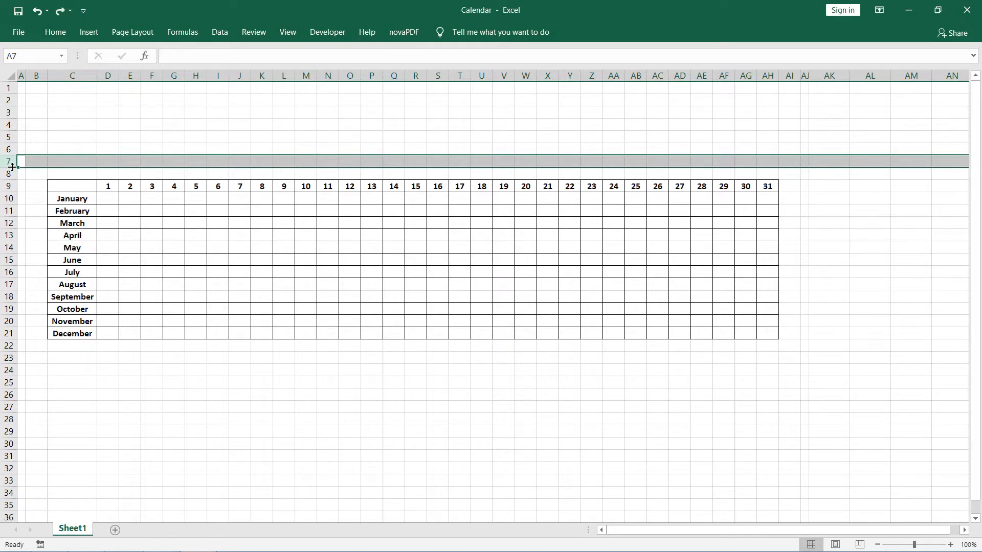
Step: Shrink rows 7 and 23, above and below the calendar table, to narrow strips by resizing them manually
{"action": "left_click_drag", "start_coordinate": [12, 167], "coordinate": [11, 159]}
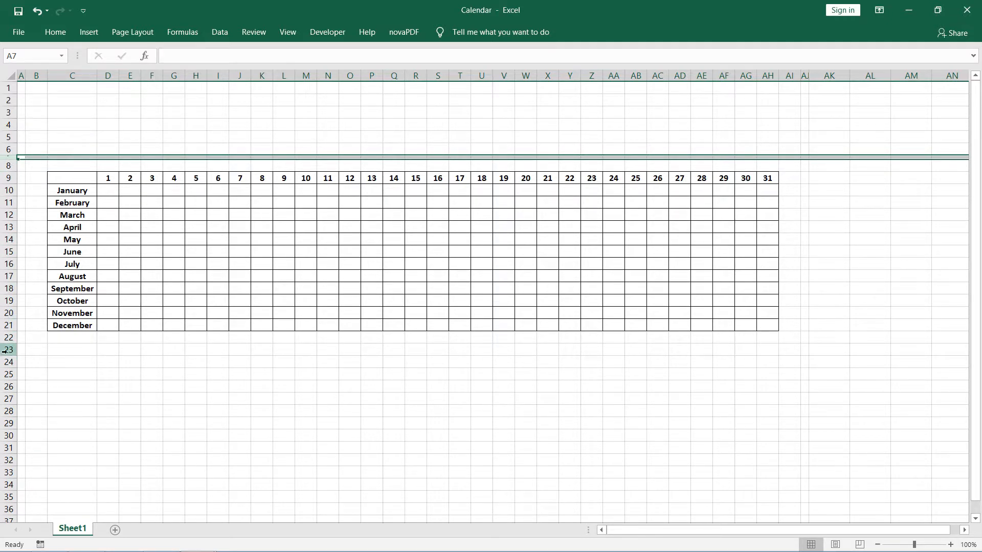
{"action": "left_click_drag", "start_coordinate": [9, 356], "coordinate": [9, 349]}
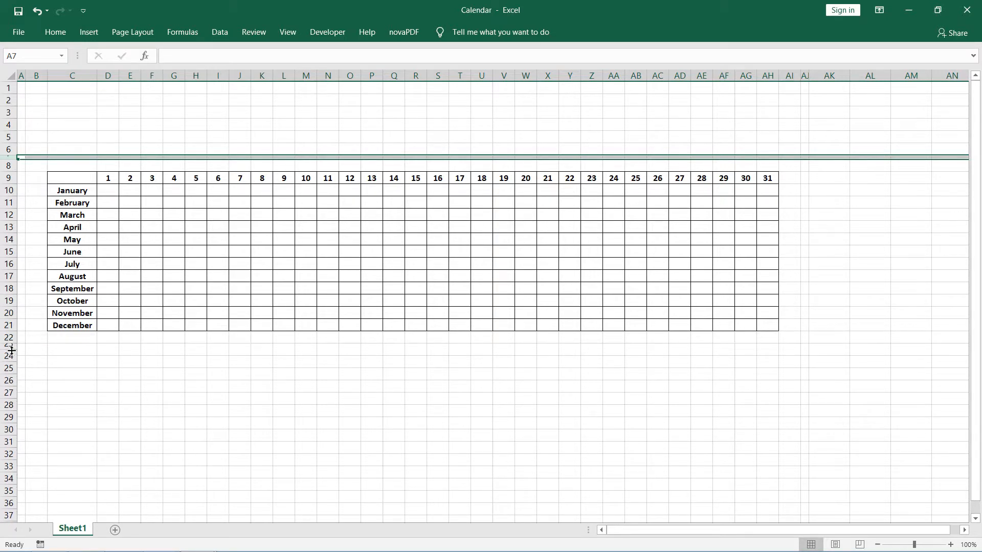
Step: Fill the narrow frame cells around the calendar in columns A and AJ and rows 7 and 23 with black
{"action": "left_click", "coordinate": [23, 159]}
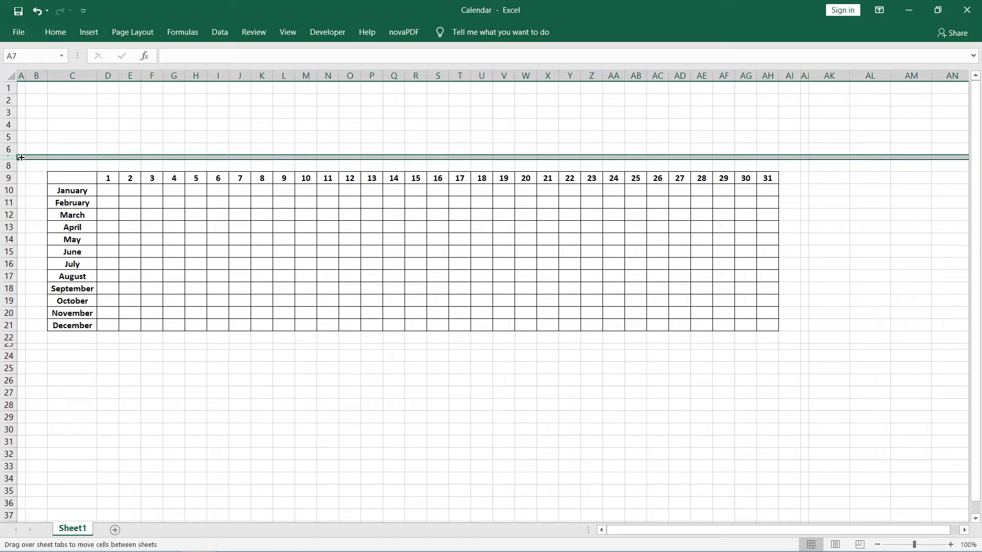
{"action": "left_click_drag", "start_coordinate": [22, 343], "coordinate": [20, 157]}
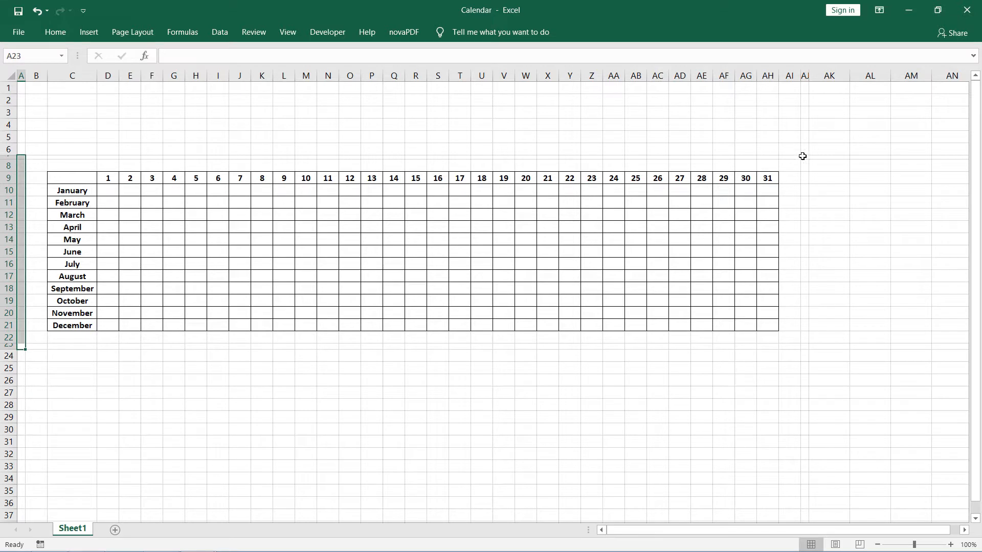
{"action": "left_click_drag", "start_coordinate": [802, 157], "coordinate": [22, 157]}
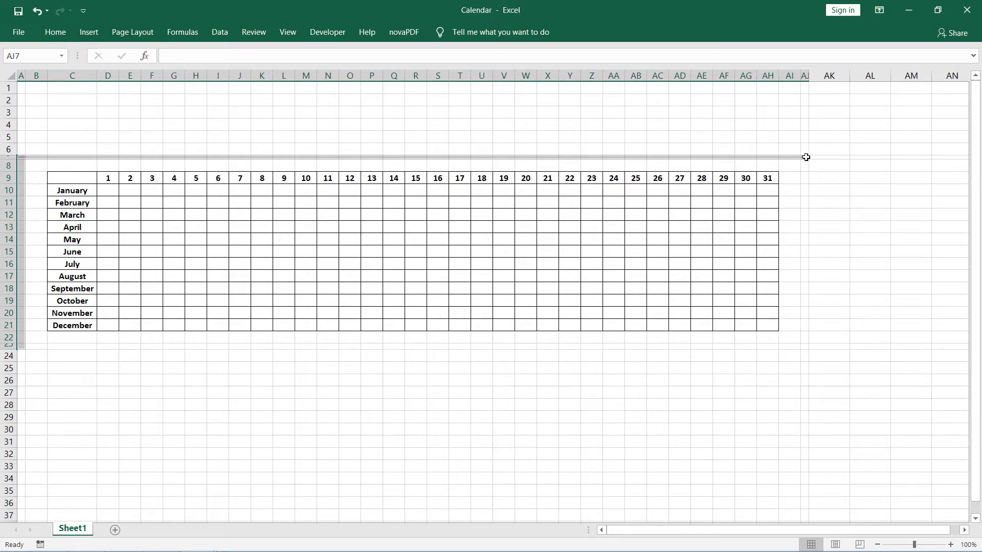
{"action": "left_click_drag", "start_coordinate": [806, 157], "coordinate": [804, 347]}
{"action": "mouse_move", "coordinate": [28, 348]}
{"action": "left_mouse_down"}
{"action": "mouse_move", "coordinate": [336, 358]}
{"action": "mouse_move", "coordinate": [802, 345]}
{"action": "left_mouse_up"}
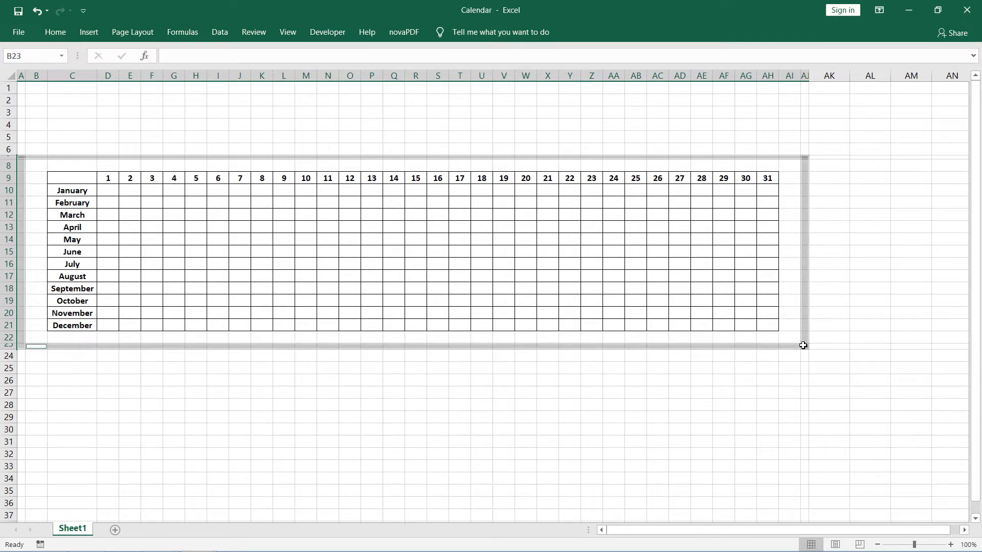
{"action": "left_click", "coordinate": [57, 34]}
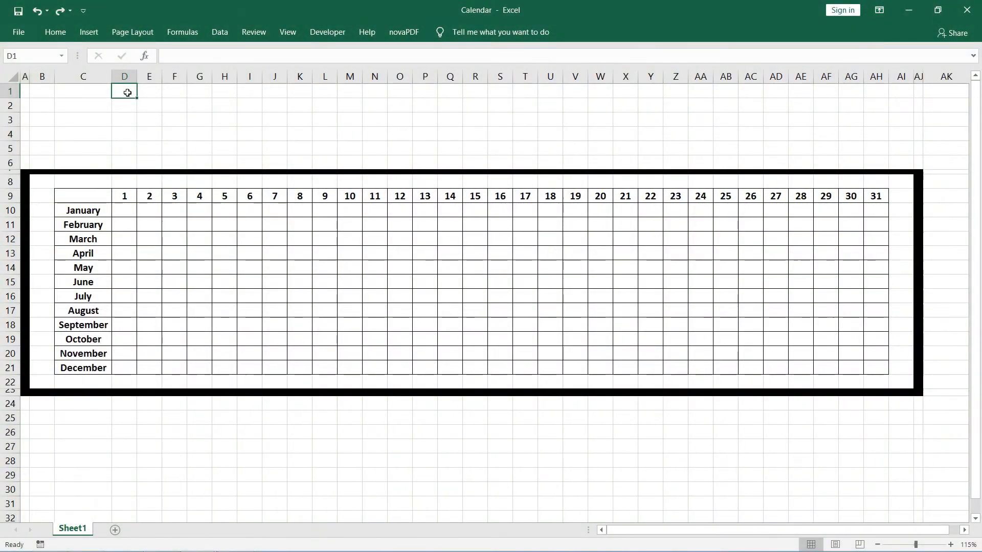
Step: Merge and center cells D1:G1, and merge and center cells H1:I1 beside them
{"action": "left_click_drag", "start_coordinate": [125, 92], "coordinate": [195, 93]}
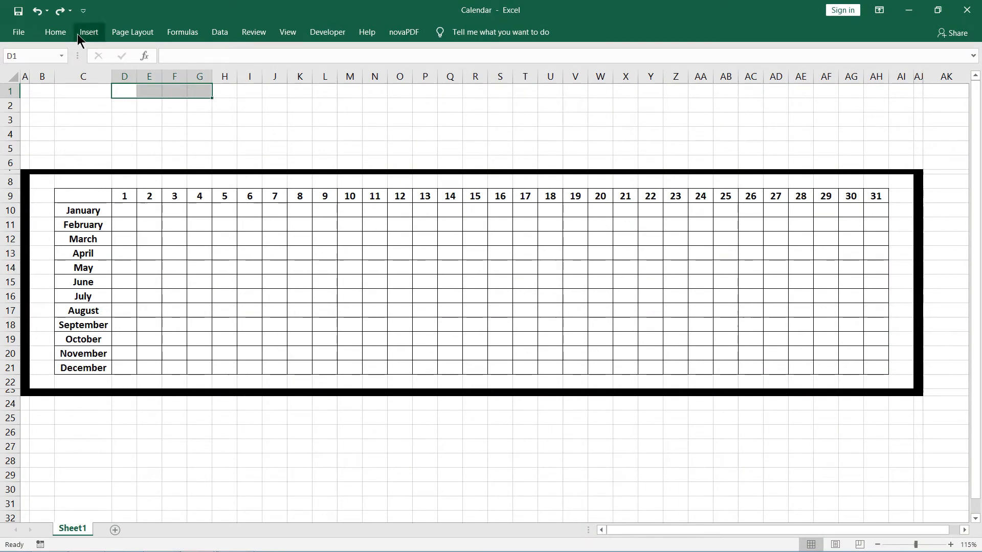
{"action": "left_click", "coordinate": [56, 32]}
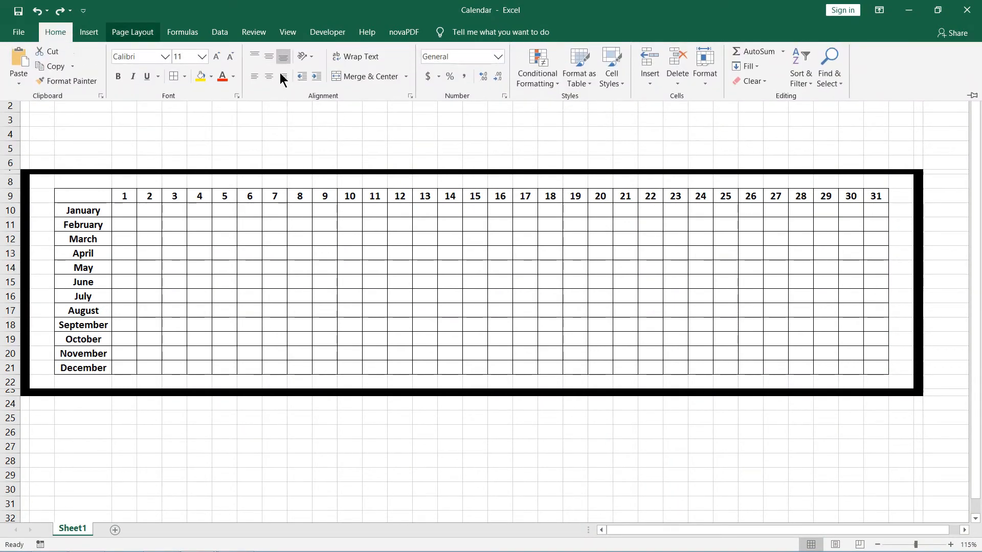
{"action": "left_click", "coordinate": [338, 75]}
{"action": "left_click", "coordinate": [265, 113]}
{"action": "left_click_drag", "start_coordinate": [228, 91], "coordinate": [247, 91]}
{"action": "left_click", "coordinate": [55, 32]}
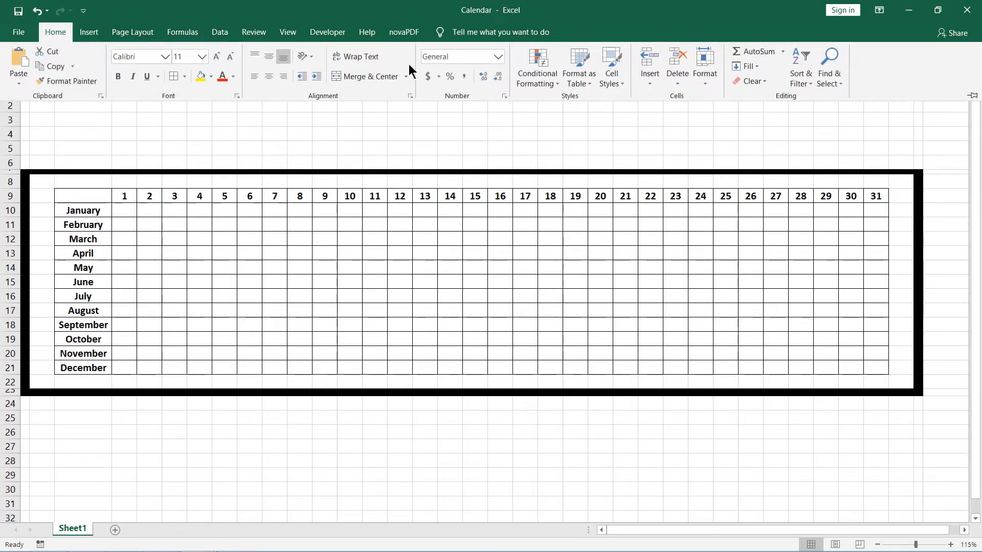
{"action": "left_click", "coordinate": [368, 76]}
{"action": "left_click", "coordinate": [208, 105]}
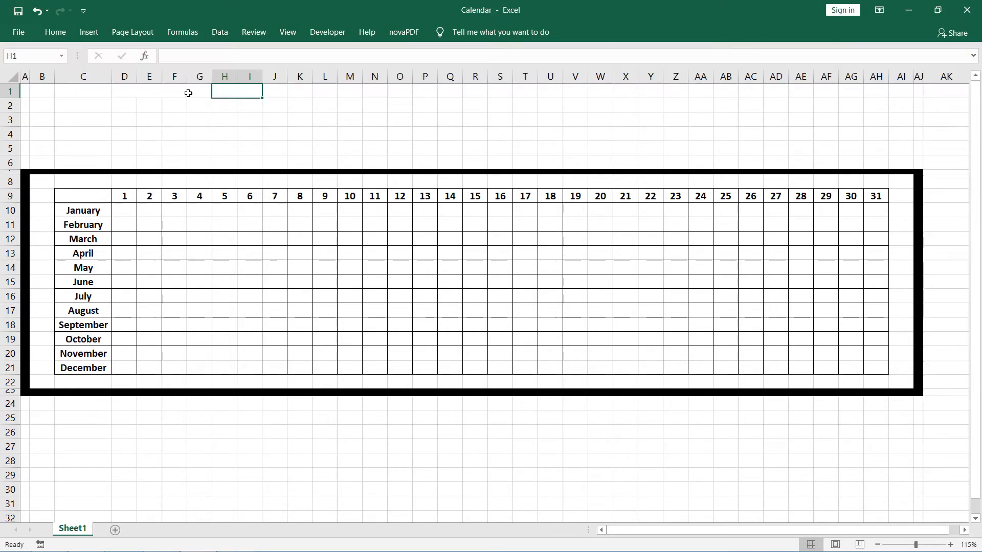
Step: Enter the label Year in the merged cell D1:G1 and the value 2019 in the merged cell H1:I1
{"action": "double_click", "coordinate": [188, 91]}
{"action": "type", "text": "Year"}
{"action": "key", "text": "Tab"}
{"action": "type", "text": "2019"}
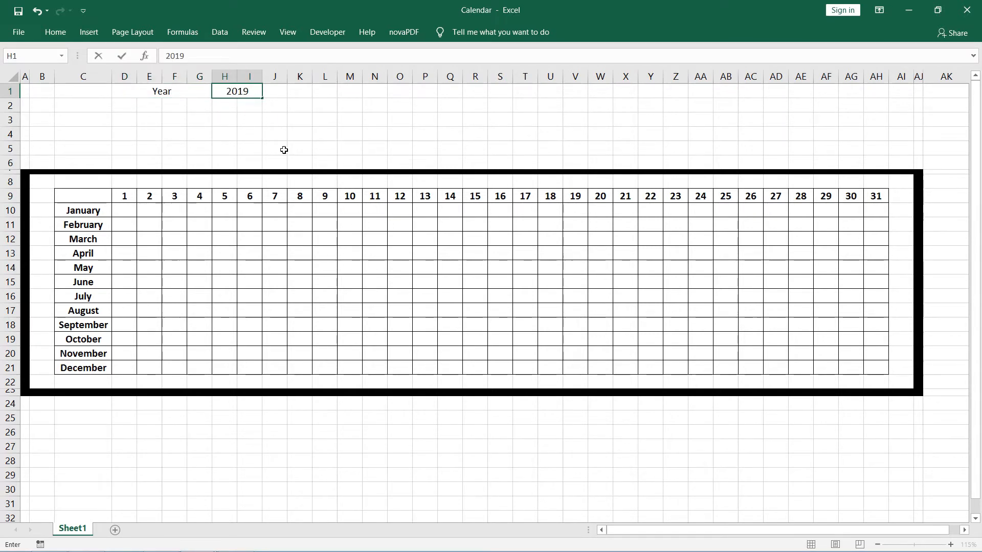
{"action": "left_click", "coordinate": [205, 134]}
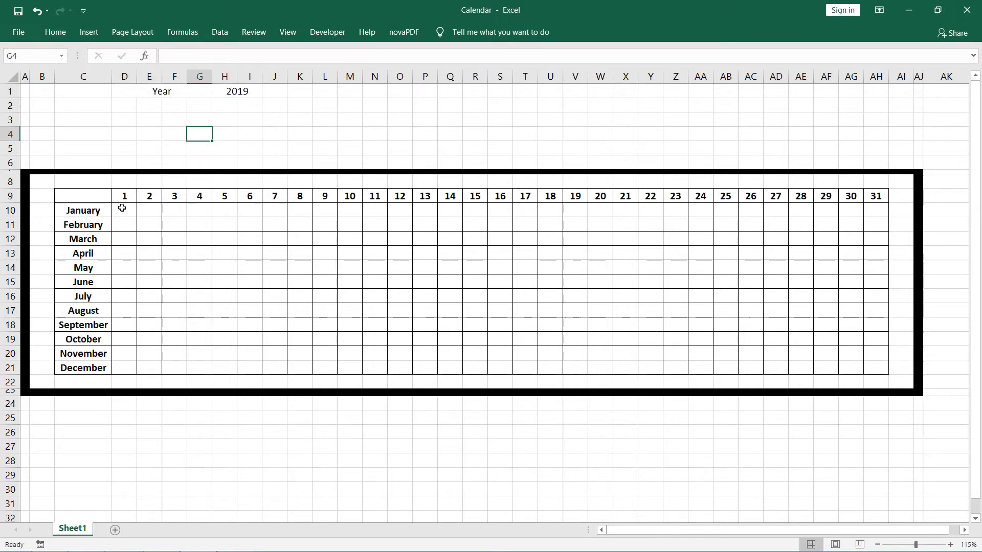
Step: Fill the year value cell H1 with yellow
{"action": "left_click", "coordinate": [232, 93]}
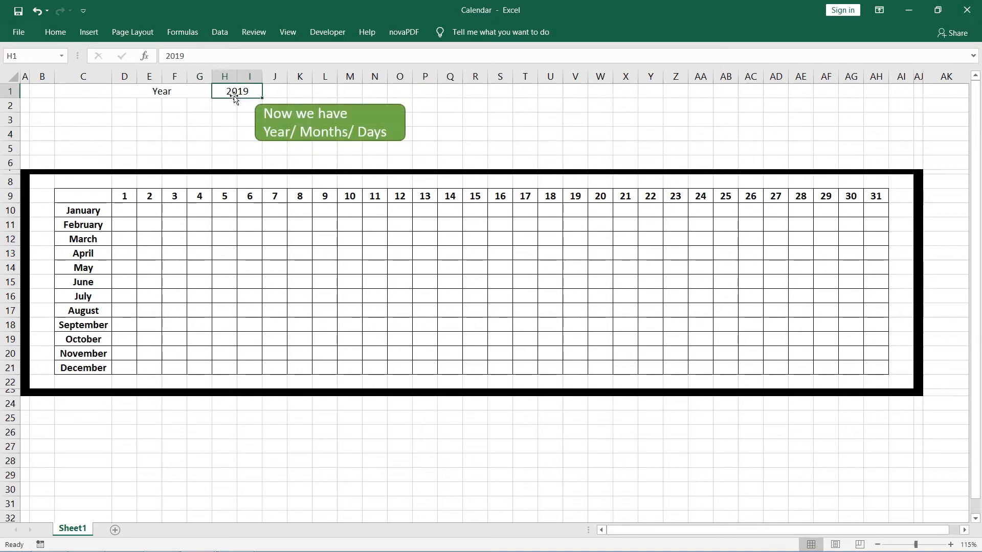
{"action": "left_click", "coordinate": [55, 32]}
{"action": "left_click", "coordinate": [201, 76]}
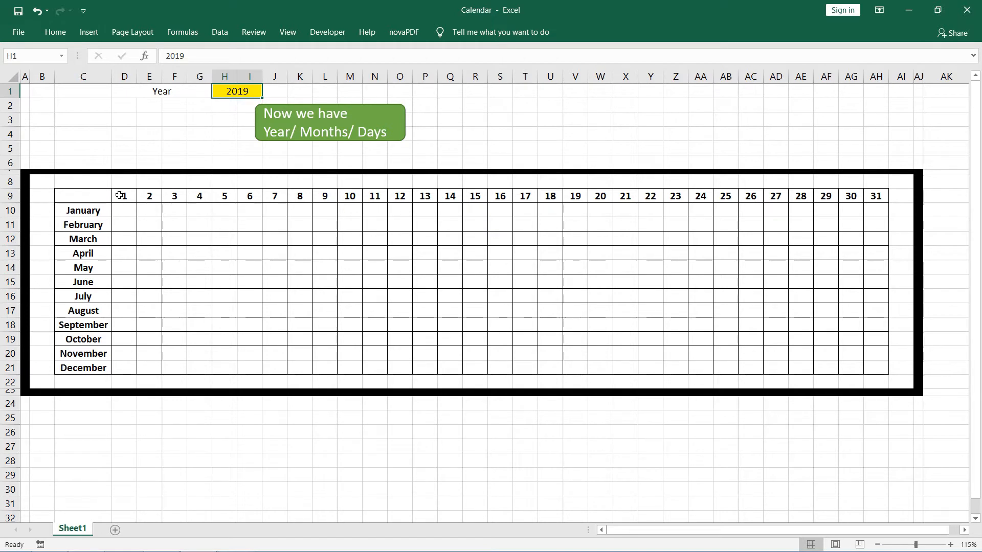
Step: Start a formula-based conditional formatting rule for D10:AH21 using =WEEKDAY(DATE($H$1,MONTH(DATEVALUE($C10&"1")),D$9),2)>5, and copy the formula
{"action": "left_click_drag", "start_coordinate": [126, 210], "coordinate": [868, 367]}
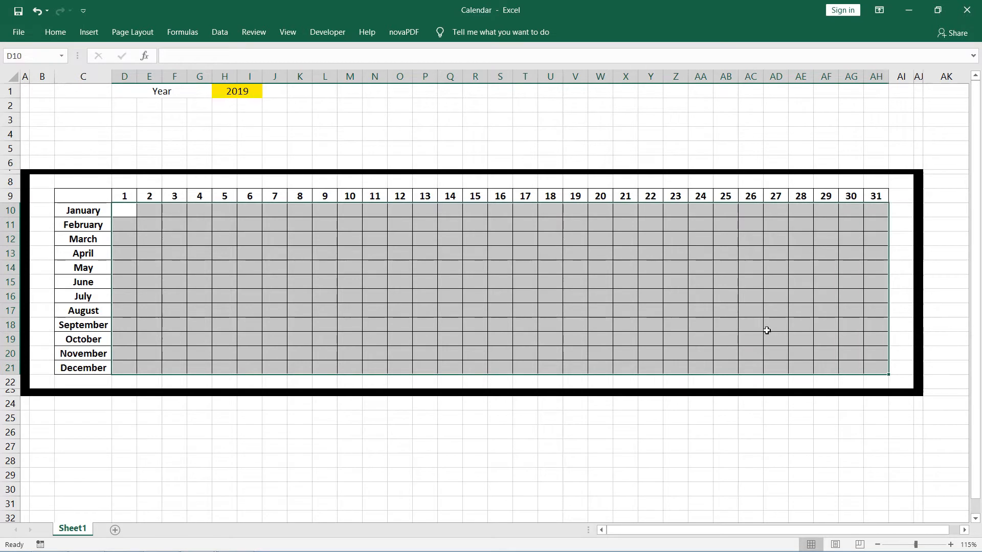
{"action": "left_click", "coordinate": [56, 36]}
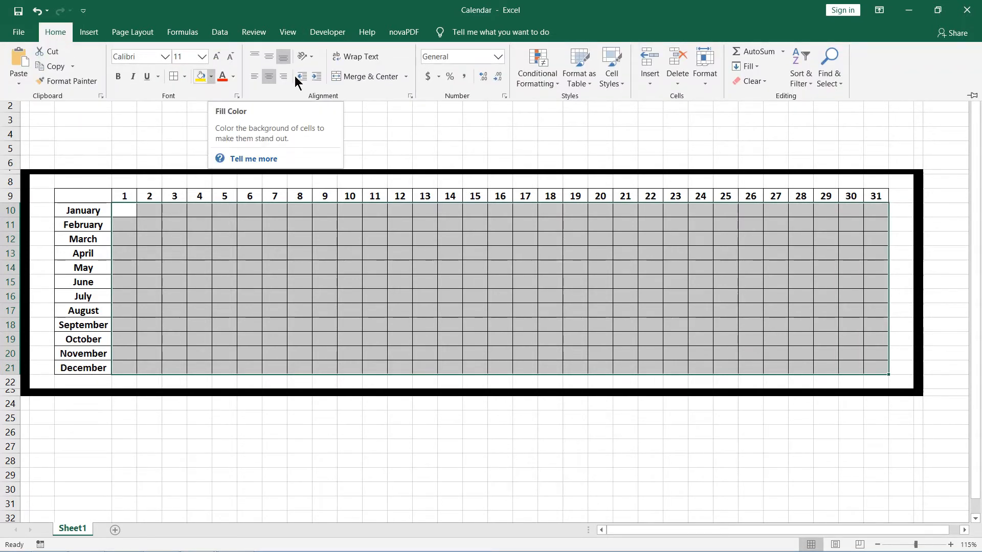
{"action": "left_click", "coordinate": [532, 82]}
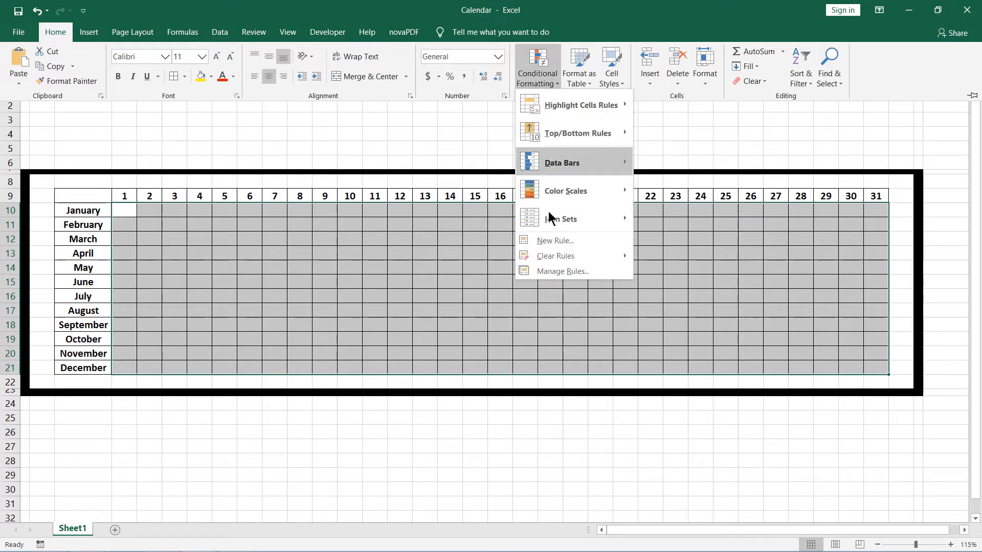
{"action": "left_click", "coordinate": [559, 242]}
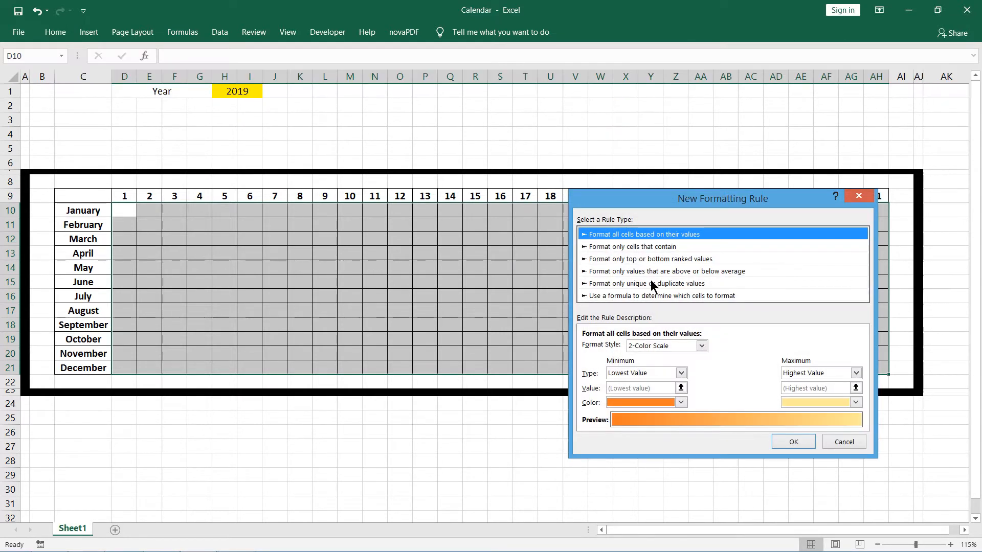
{"action": "left_click", "coordinate": [654, 295]}
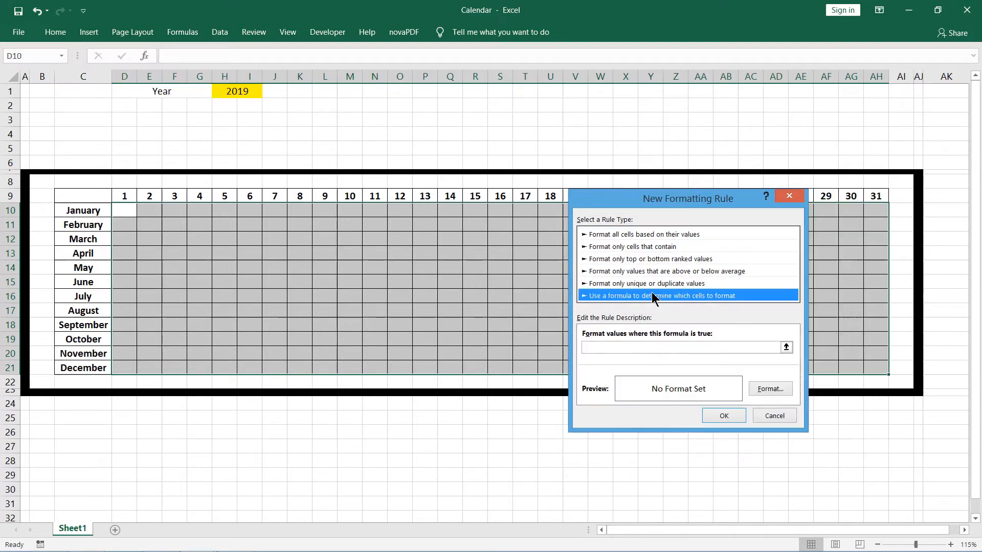
{"action": "left_click", "coordinate": [751, 350]}
{"action": "key", "text": "ctrl+v"}
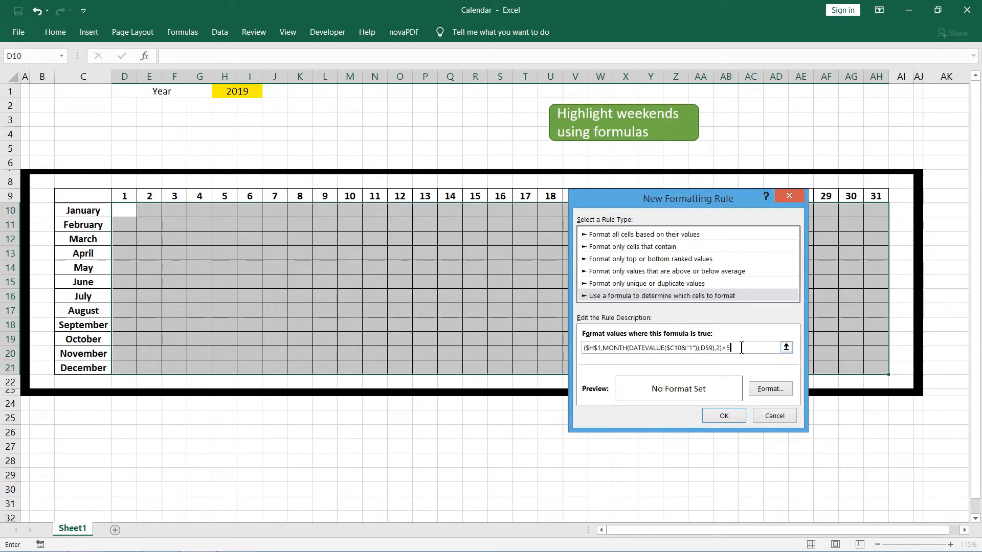
{"action": "left_click_drag", "start_coordinate": [741, 348], "coordinate": [492, 326]}
{"action": "key", "text": "ctrl+c"}
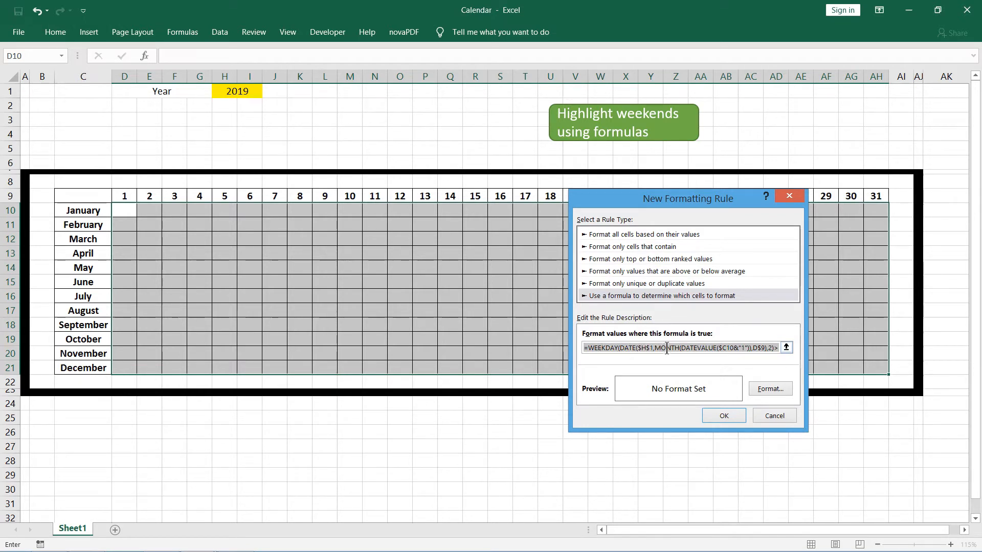
{"action": "left_click_drag", "start_coordinate": [760, 348], "coordinate": [787, 347]}
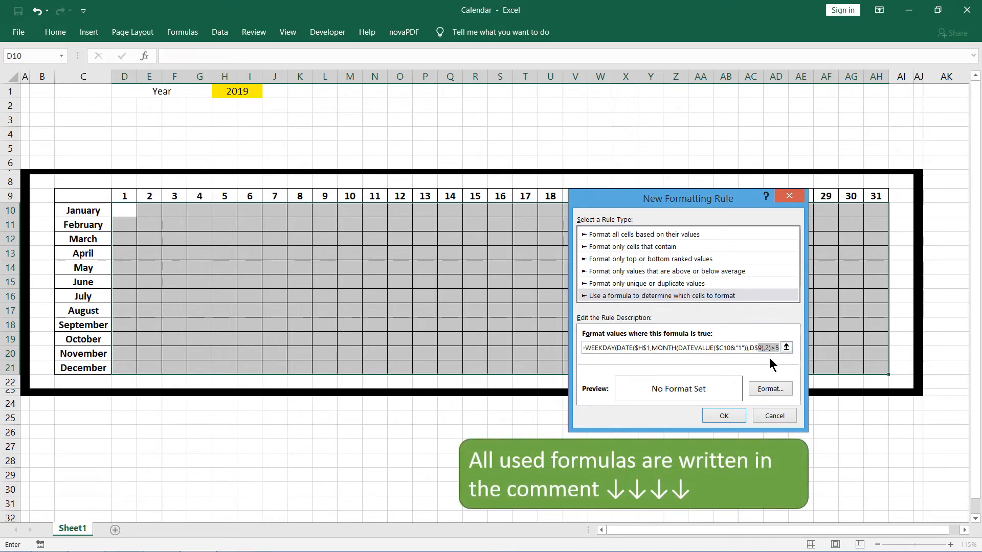
Step: Format the weekend rule with a grey fill and an outline border, and apply it to the day grid
{"action": "left_click", "coordinate": [765, 394]}
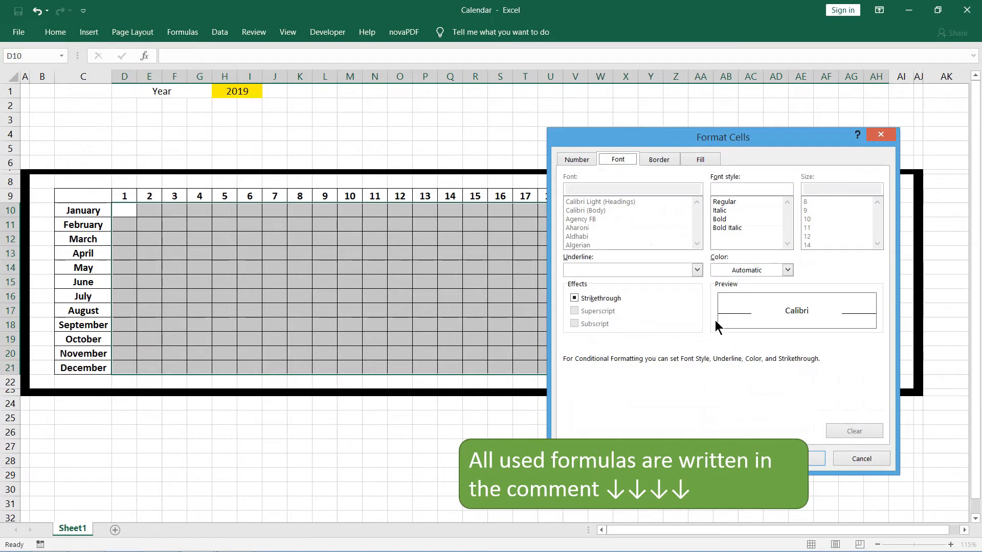
{"action": "left_click", "coordinate": [685, 160]}
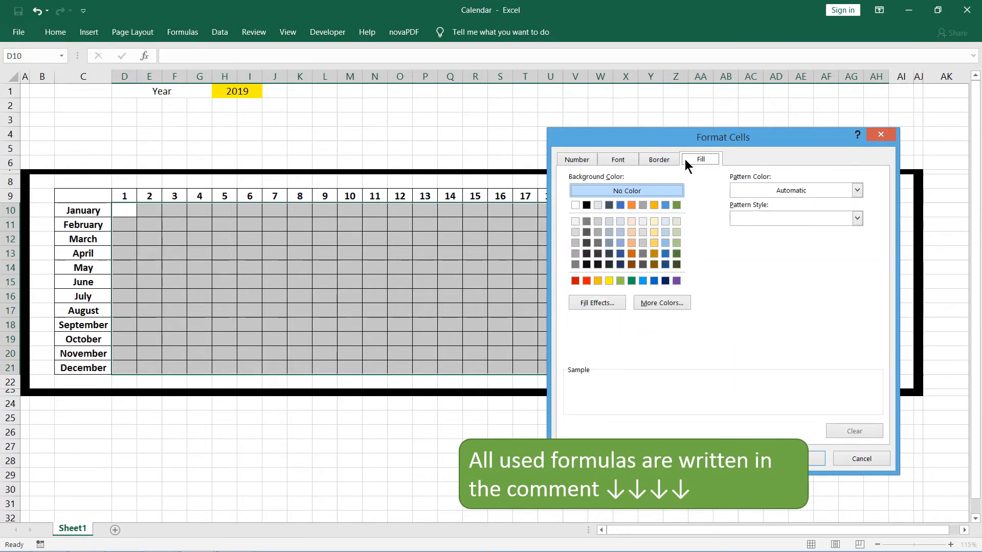
{"action": "left_click", "coordinate": [576, 242]}
{"action": "left_click", "coordinate": [657, 161]}
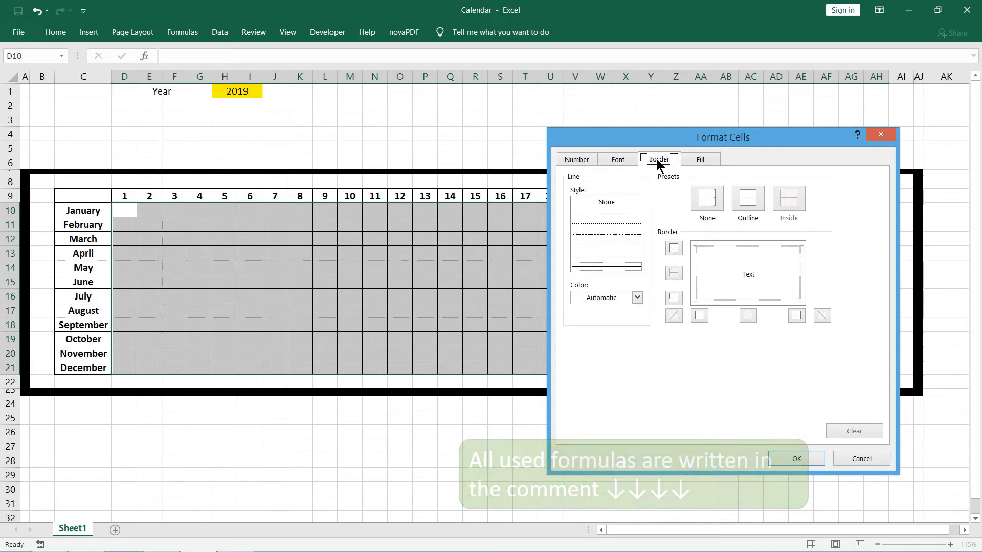
{"action": "left_click", "coordinate": [741, 203]}
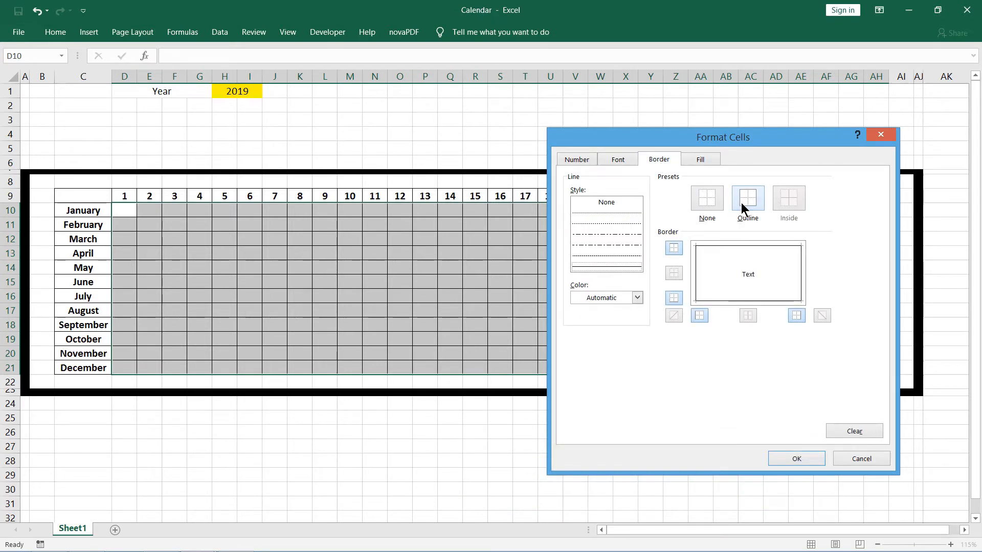
{"action": "left_click", "coordinate": [786, 459]}
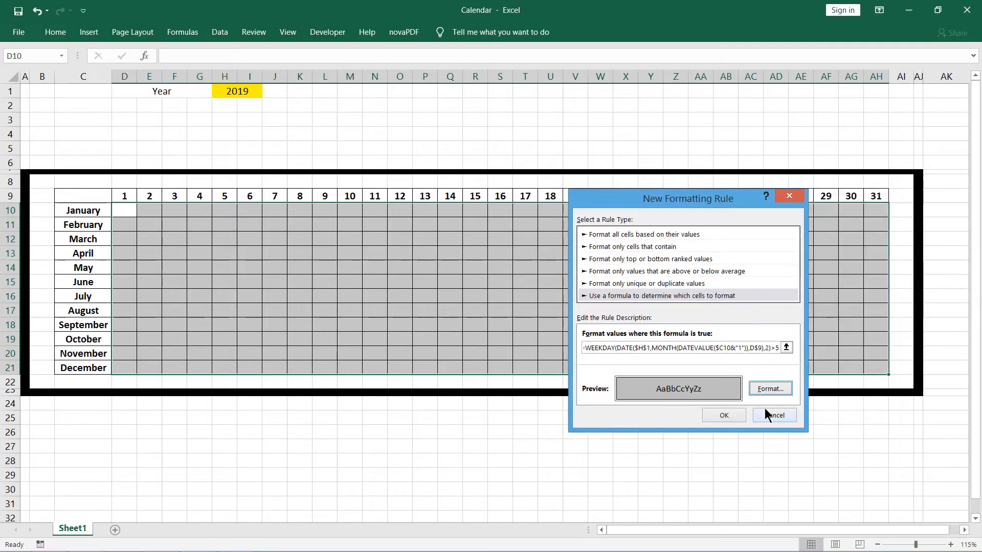
{"action": "left_click", "coordinate": [723, 414]}
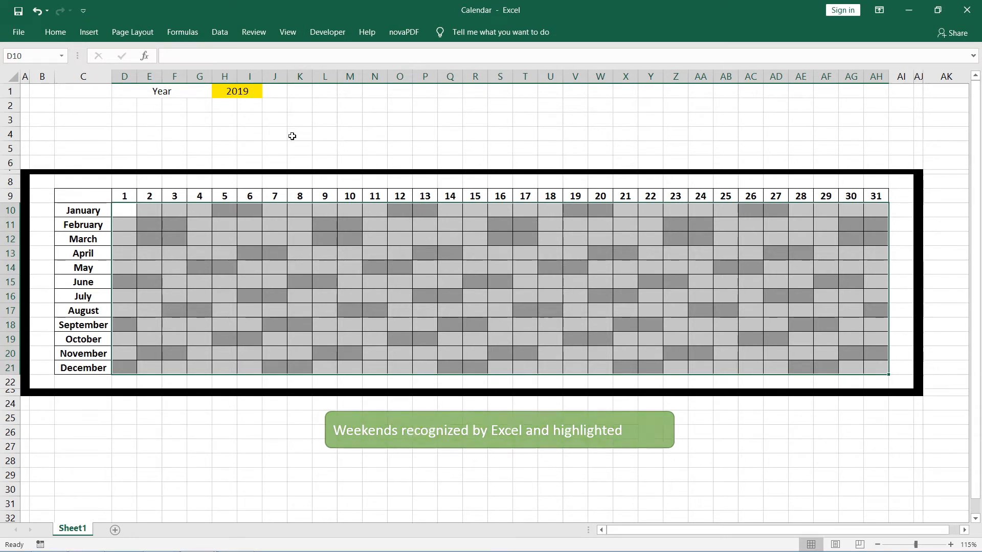
Step: Start another formula-based conditional formatting rule for D10:AH21, using the copied weekday formula with its final comparison changed to <6
{"action": "left_click", "coordinate": [80, 30]}
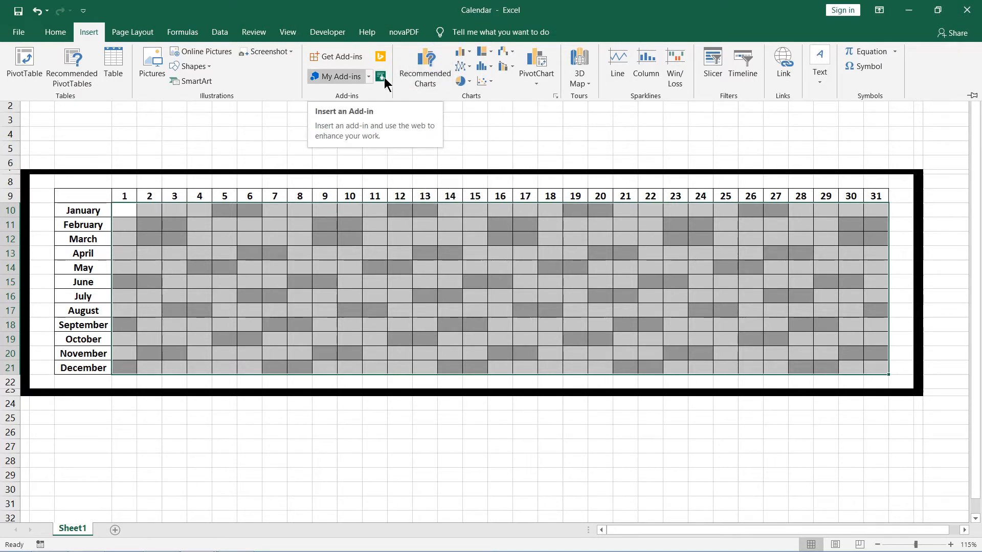
{"action": "left_click", "coordinate": [57, 33]}
{"action": "left_click", "coordinate": [537, 74]}
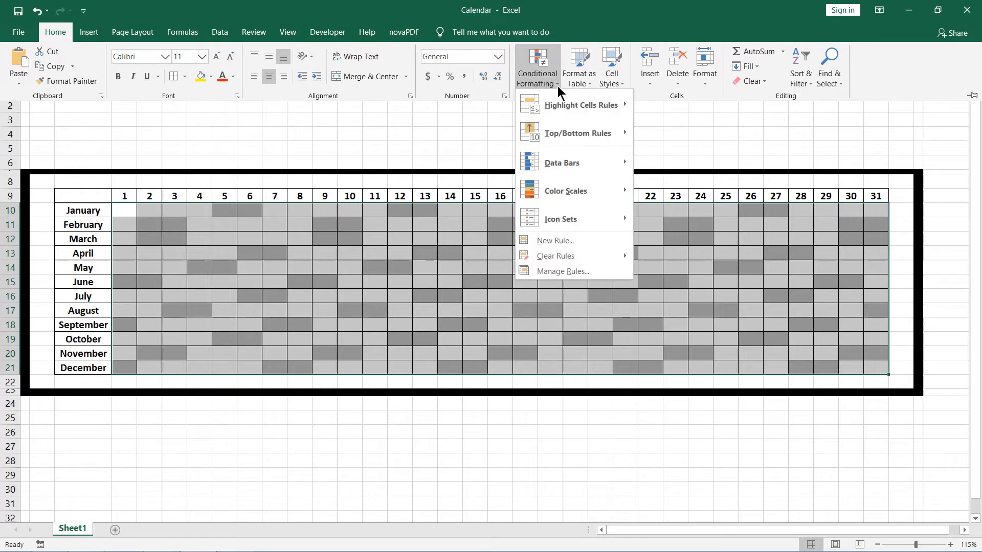
{"action": "mouse_move", "coordinate": [586, 103]}
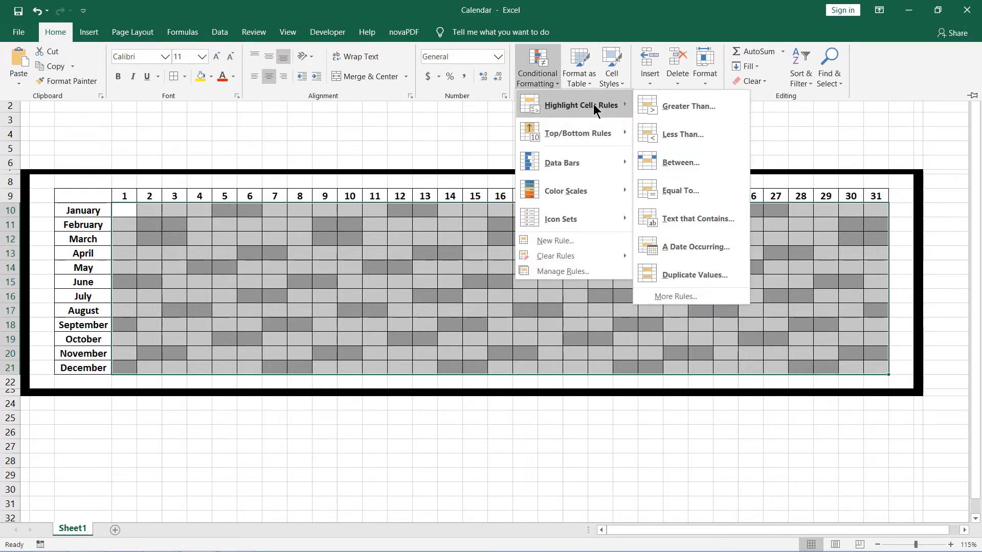
{"action": "left_click", "coordinate": [579, 245]}
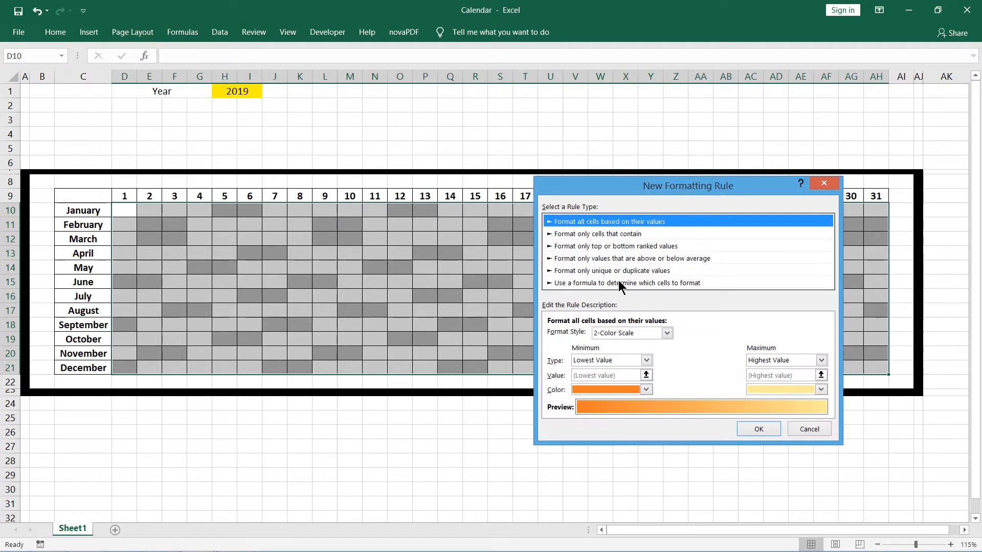
{"action": "left_click", "coordinate": [619, 284]}
{"action": "left_click", "coordinate": [623, 334]}
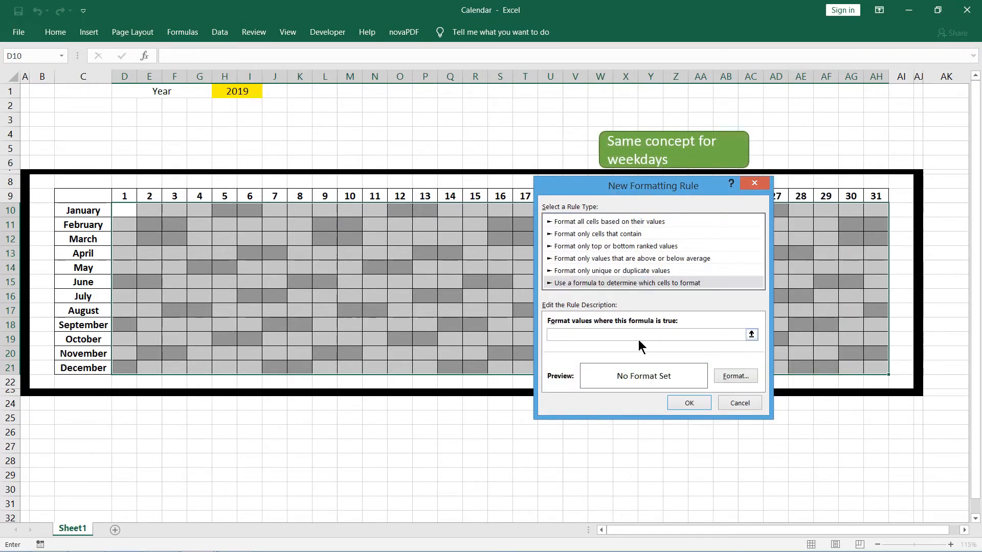
{"action": "key", "text": "ctrl+v"}
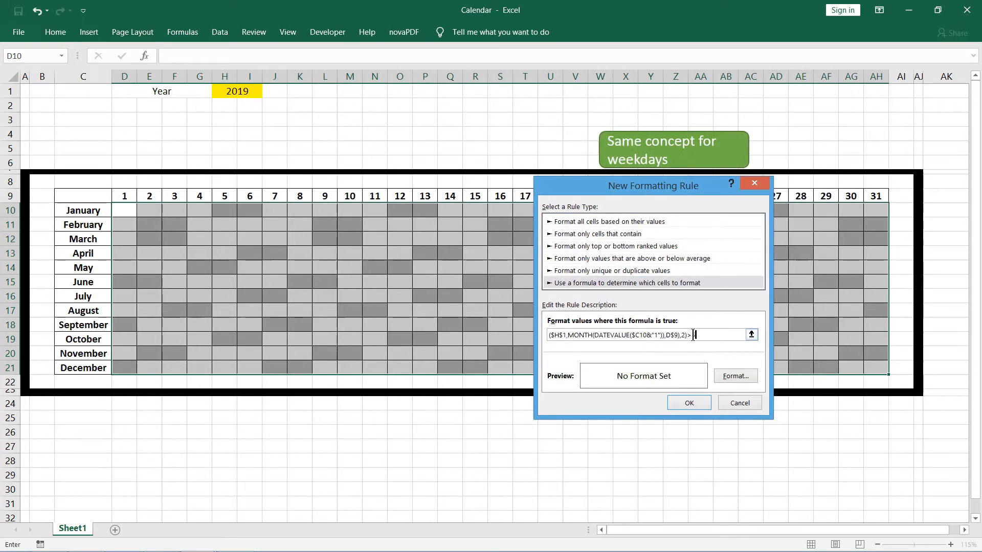
{"action": "key", "text": "Delete"}
{"action": "key", "text": "BackSpace"}
{"action": "type", "text": "<6"}
Step: Format the weekday rule with an outline border and a white fill, and apply it
{"action": "left_click", "coordinate": [731, 375]}
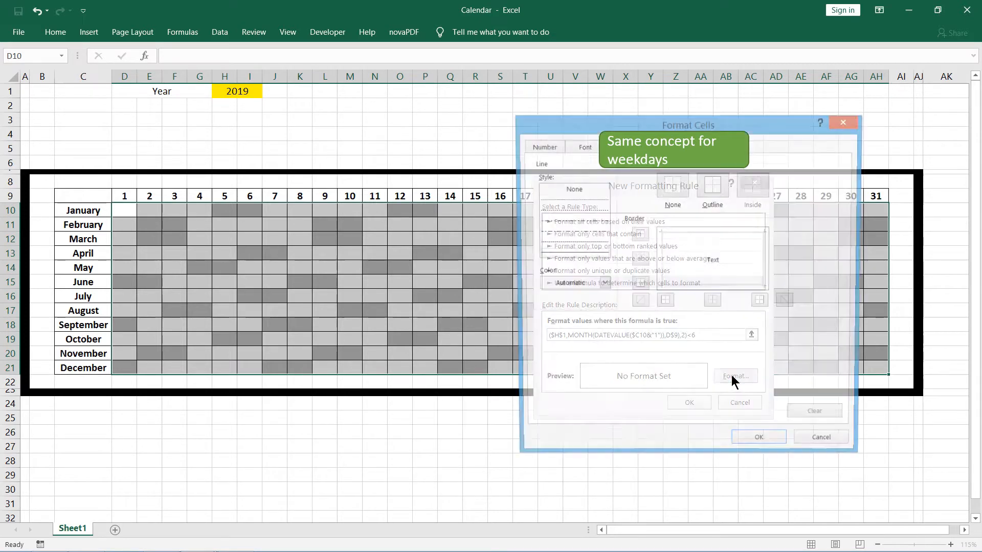
{"action": "left_click", "coordinate": [714, 187]}
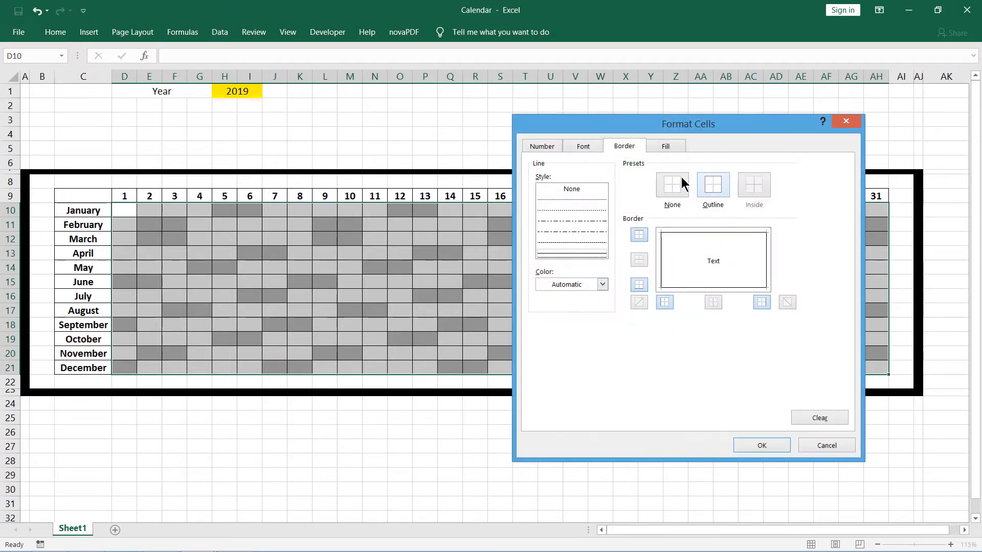
{"action": "left_click", "coordinate": [655, 150]}
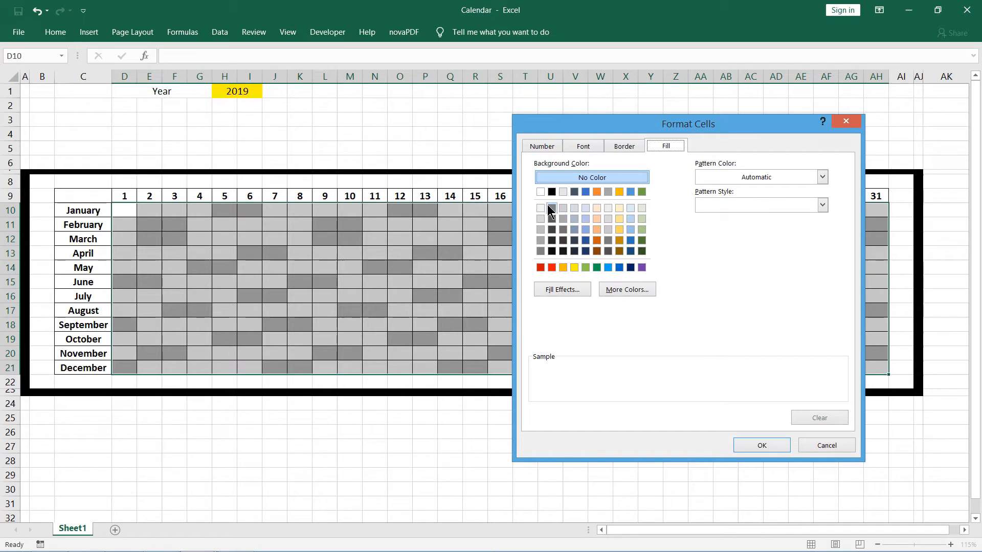
{"action": "left_click", "coordinate": [541, 194]}
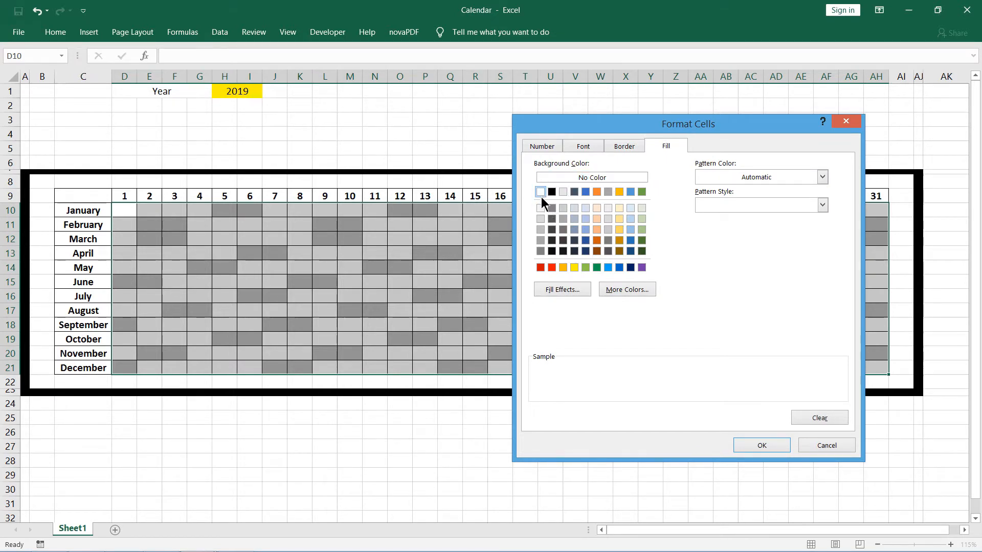
{"action": "left_click", "coordinate": [766, 440]}
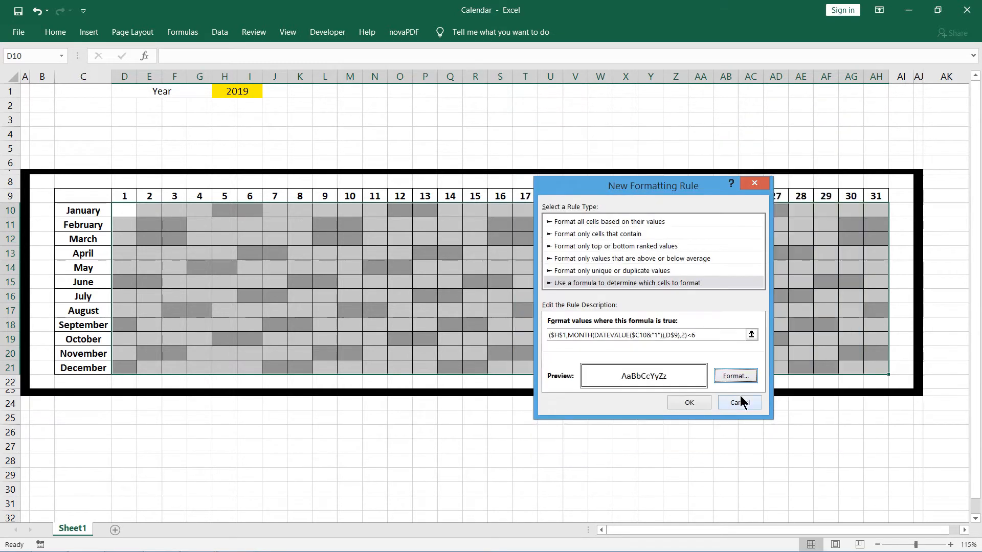
{"action": "left_click", "coordinate": [690, 403]}
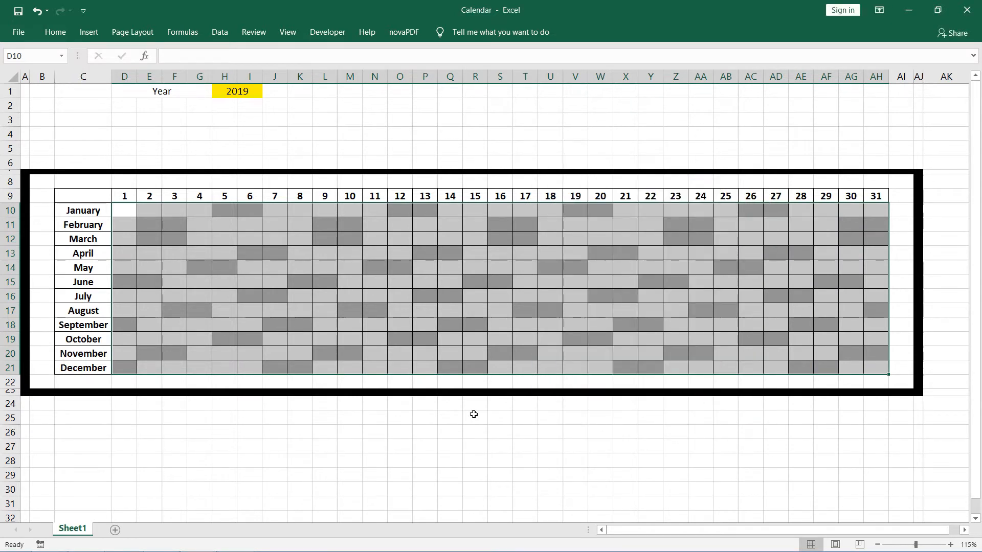
Step: Set the year in cell H1 to 2020 to test the weekend highlighting
{"action": "left_click", "coordinate": [240, 105]}
{"action": "left_click", "coordinate": [239, 94]}
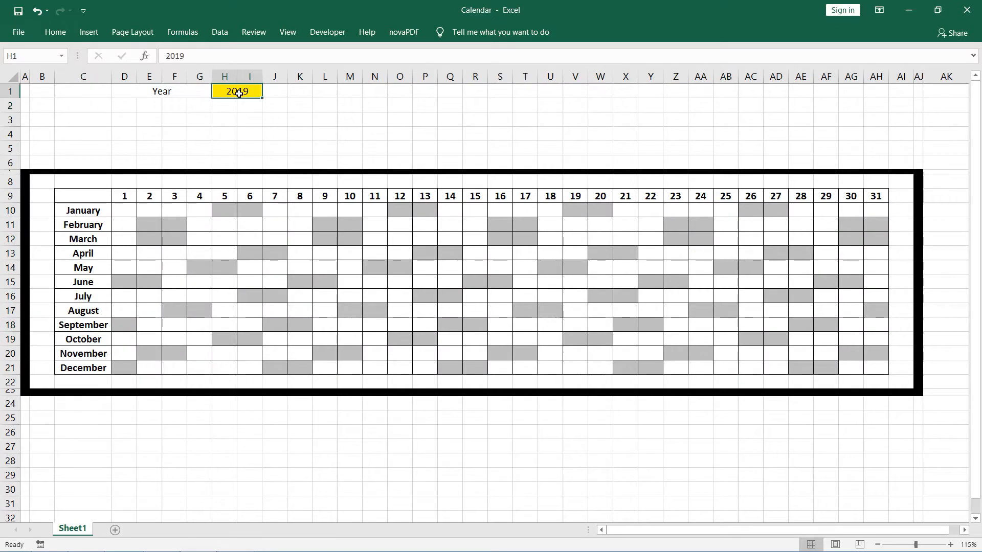
{"action": "type", "text": "20"}
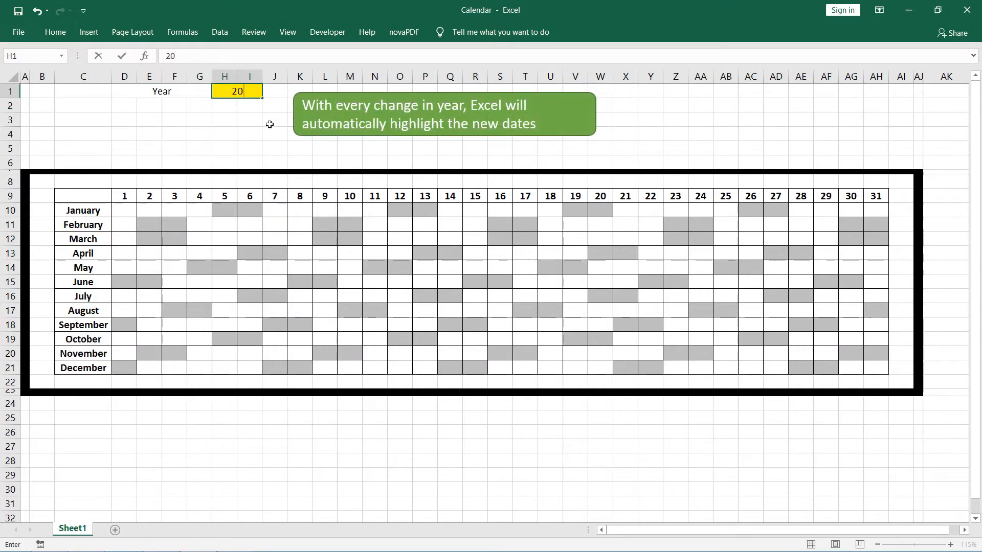
{"action": "type", "text": "20"}
{"action": "key", "text": "Return"}
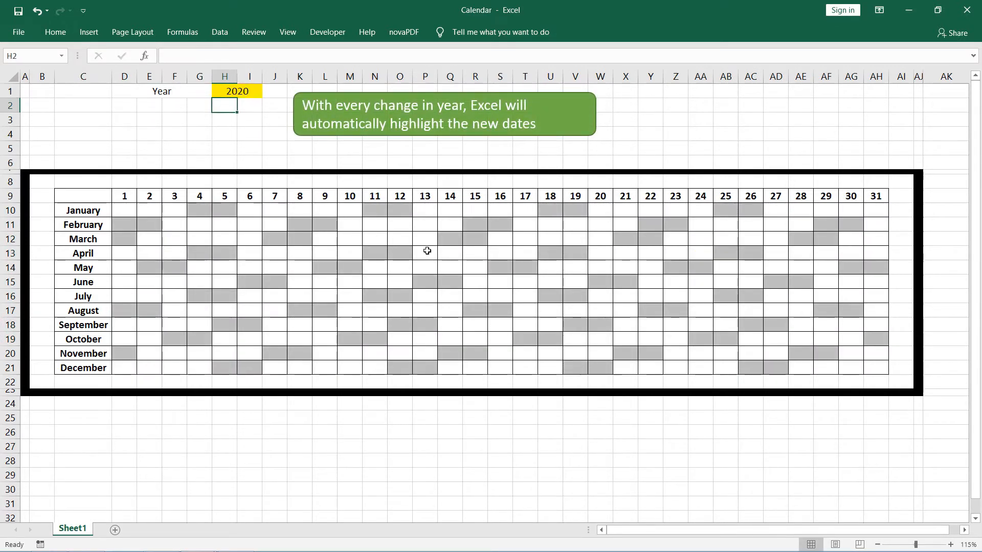
Step: Set the year in cell H1 to 2021 as another test of the highlighting
{"action": "left_click", "coordinate": [244, 91]}
{"action": "type", "text": "20"}
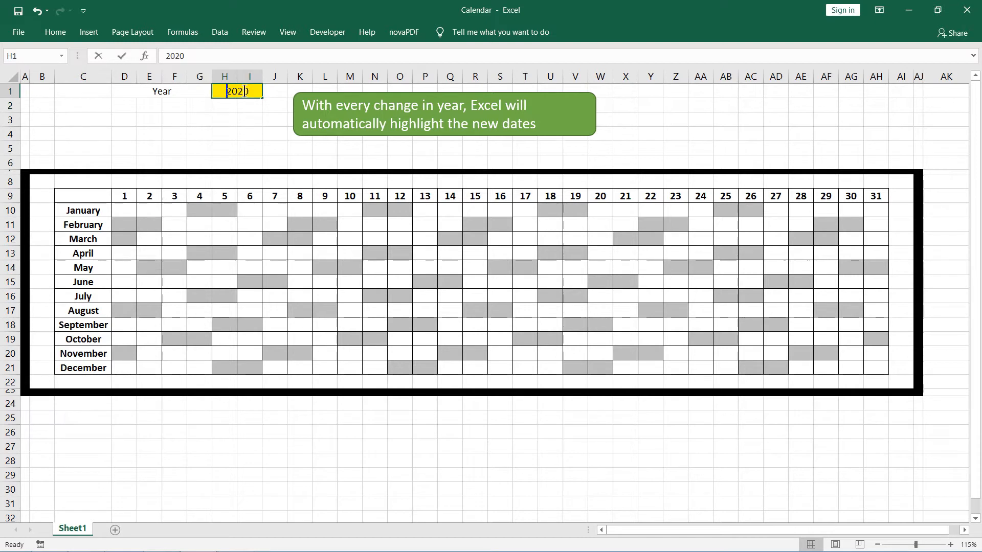
{"action": "type", "text": "21"}
{"action": "key", "text": "Return"}
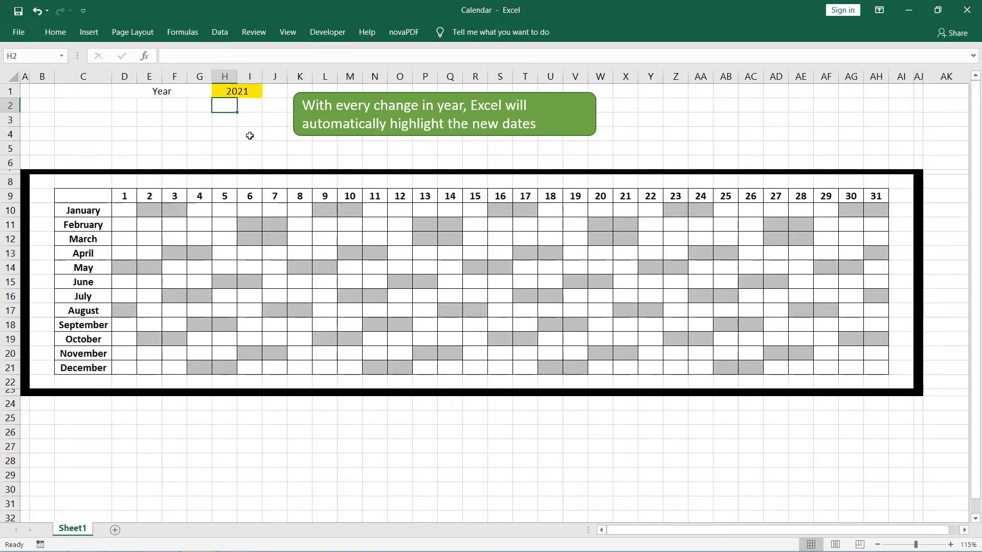
Step: Set the year in cell H1 back to 2019
{"action": "left_click", "coordinate": [242, 92]}
{"action": "type", "text": "2019"}
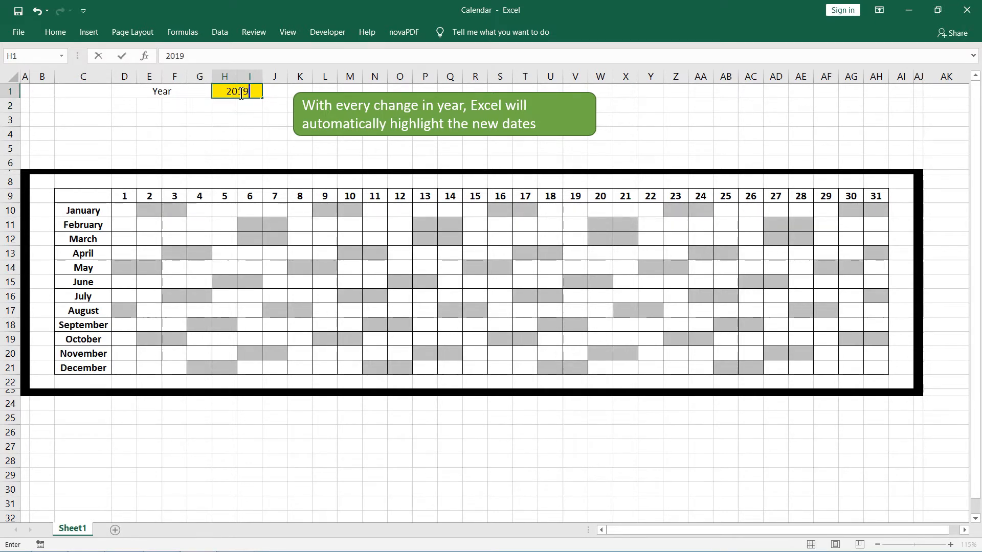
{"action": "key", "text": "Return"}
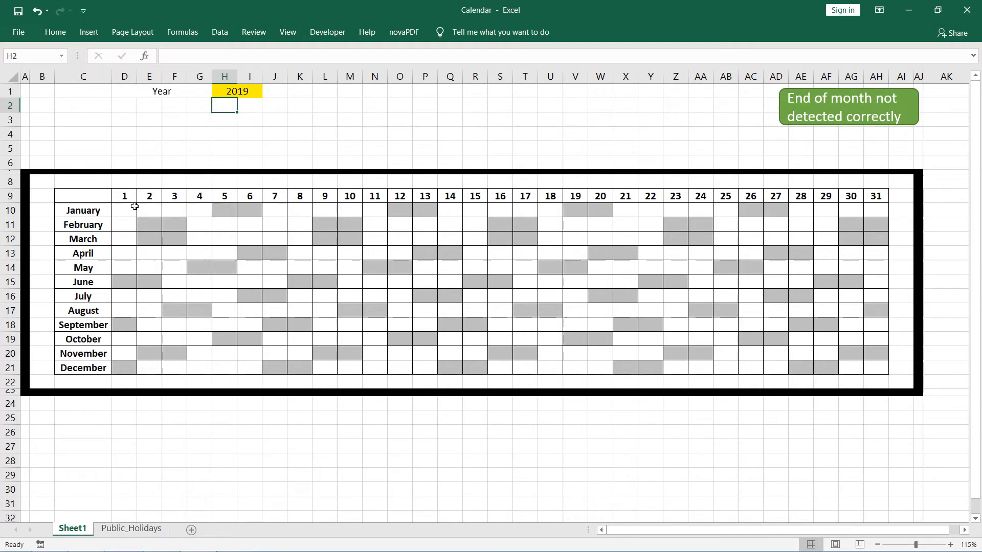
Step: Start a formula-based conditional formatting rule for D10:AH21 and paste the end-of-month formula ending in DATE($H$1,MONTH(DATEVALUE($C10&"1")),D$9))
{"action": "left_click_drag", "start_coordinate": [124, 209], "coordinate": [867, 365]}
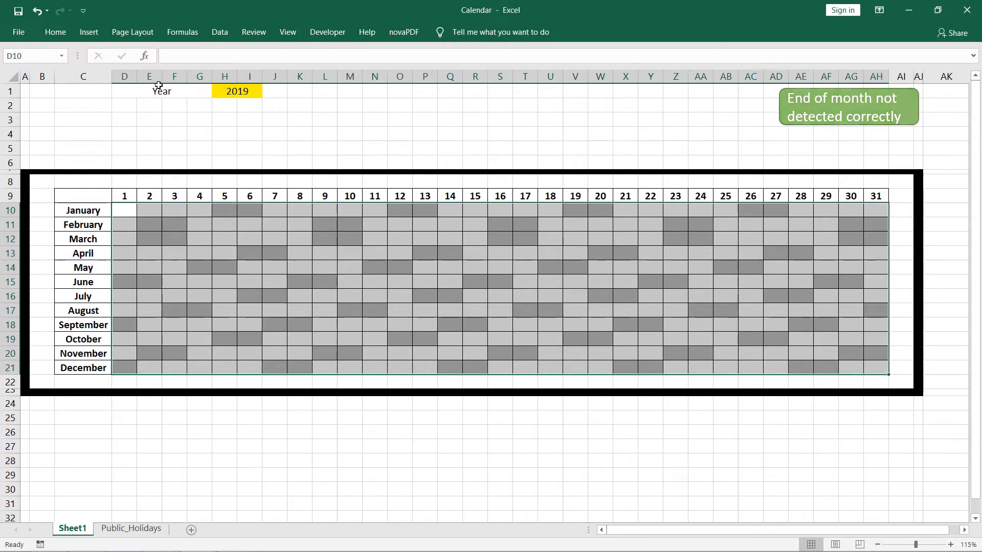
{"action": "left_click", "coordinate": [90, 33]}
{"action": "left_click", "coordinate": [61, 33]}
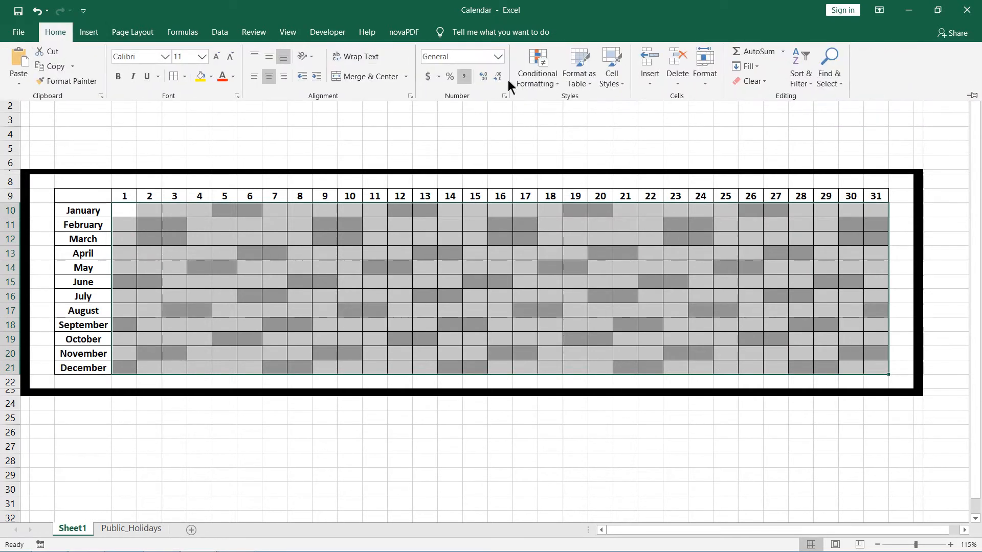
{"action": "left_click", "coordinate": [535, 72]}
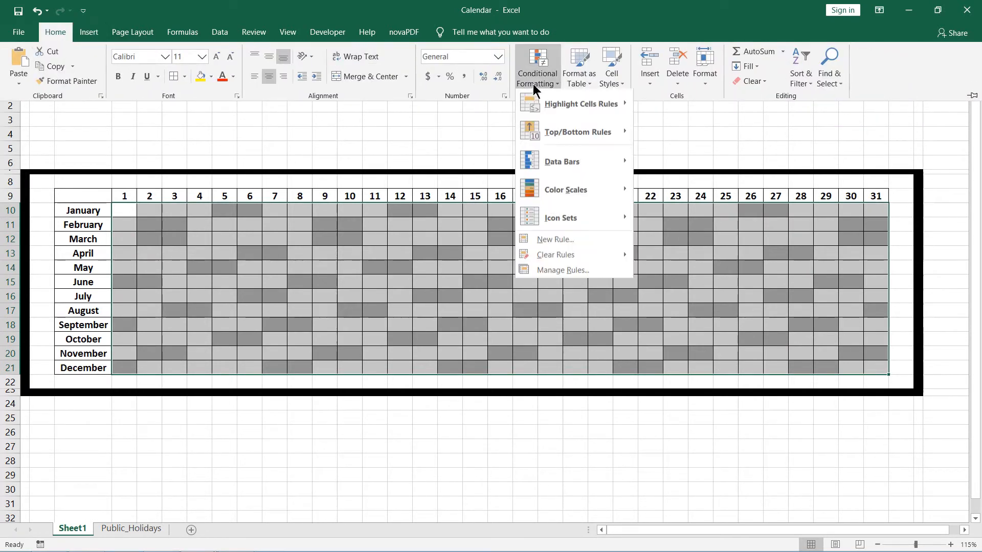
{"action": "left_click", "coordinate": [562, 242]}
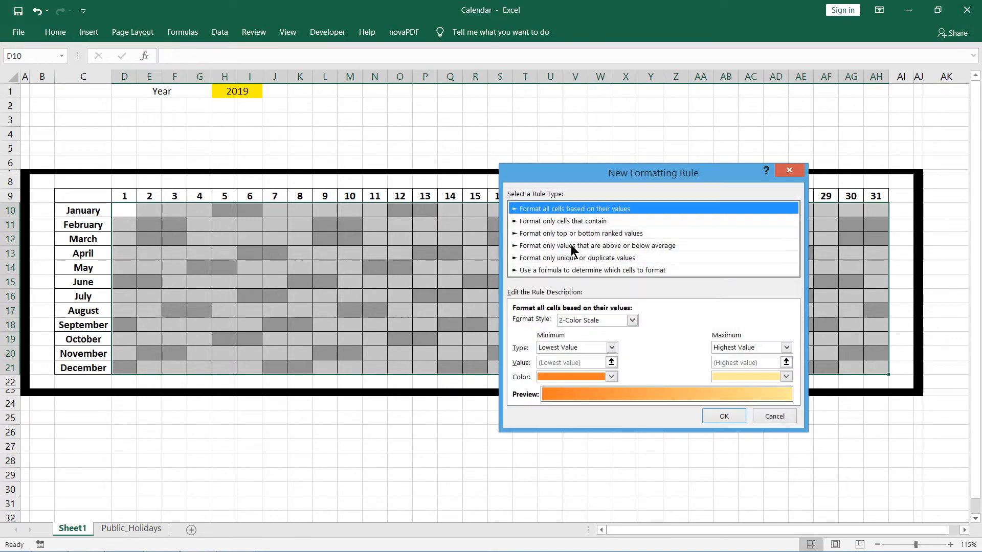
{"action": "left_click", "coordinate": [568, 271]}
{"action": "left_click", "coordinate": [587, 322]}
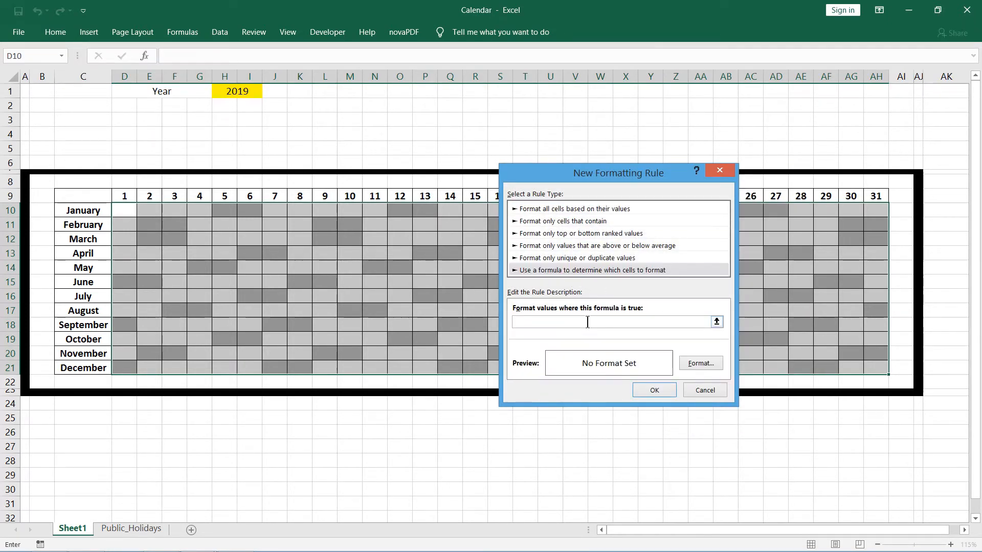
{"action": "key", "text": "ctrl+v"}
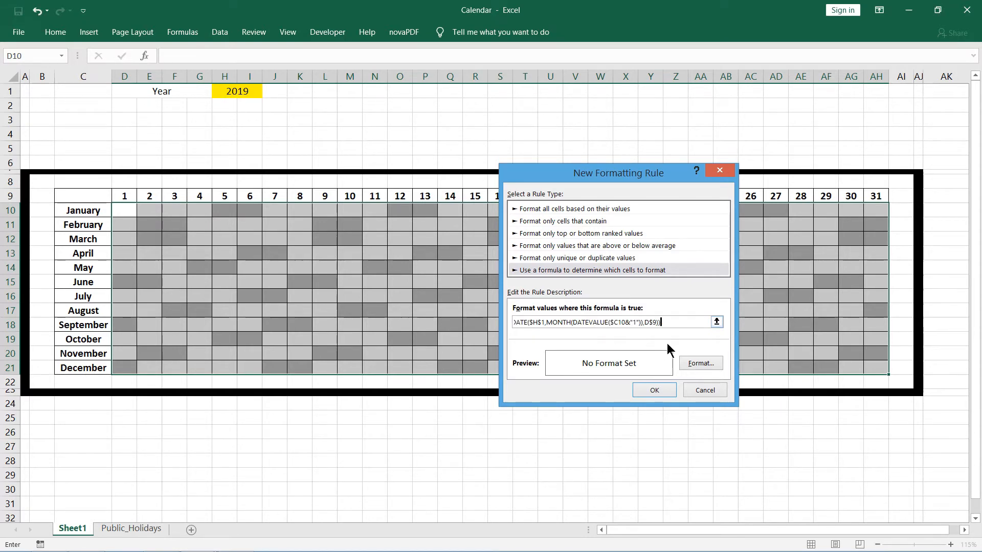
Step: Give the end-of-month rule an outline border and a black fill
{"action": "left_click", "coordinate": [688, 364]}
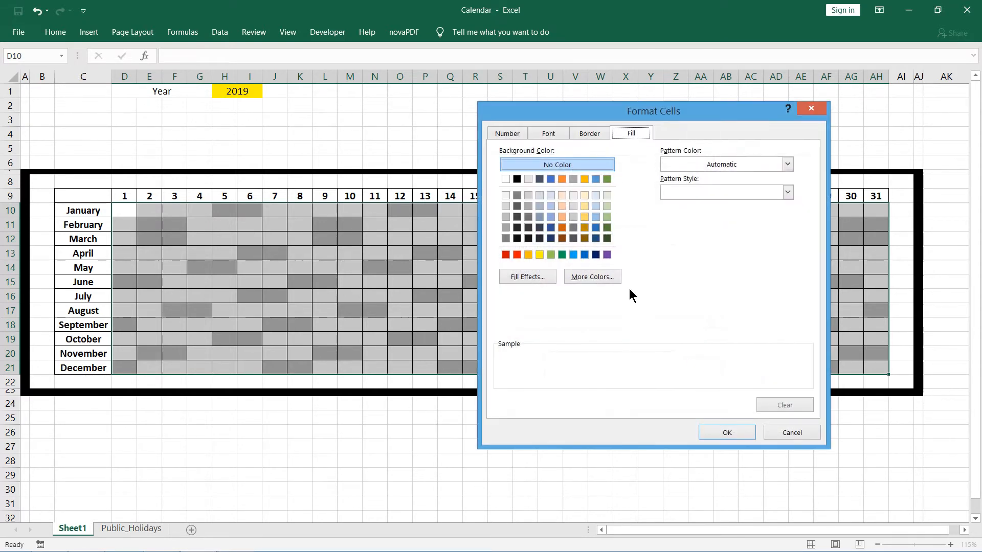
{"action": "left_click", "coordinate": [589, 134]}
{"action": "left_click", "coordinate": [676, 174]}
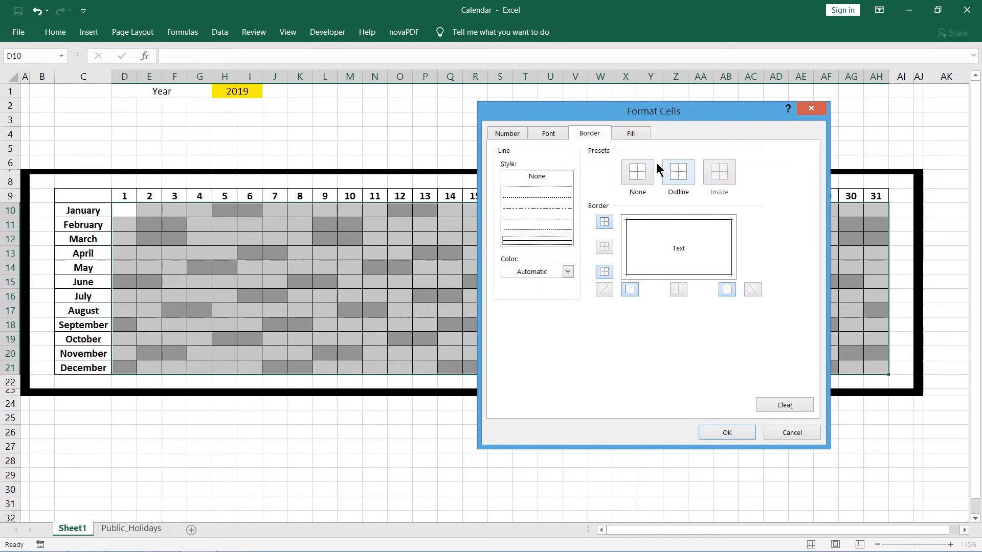
{"action": "left_click", "coordinate": [629, 135]}
{"action": "left_click", "coordinate": [516, 180]}
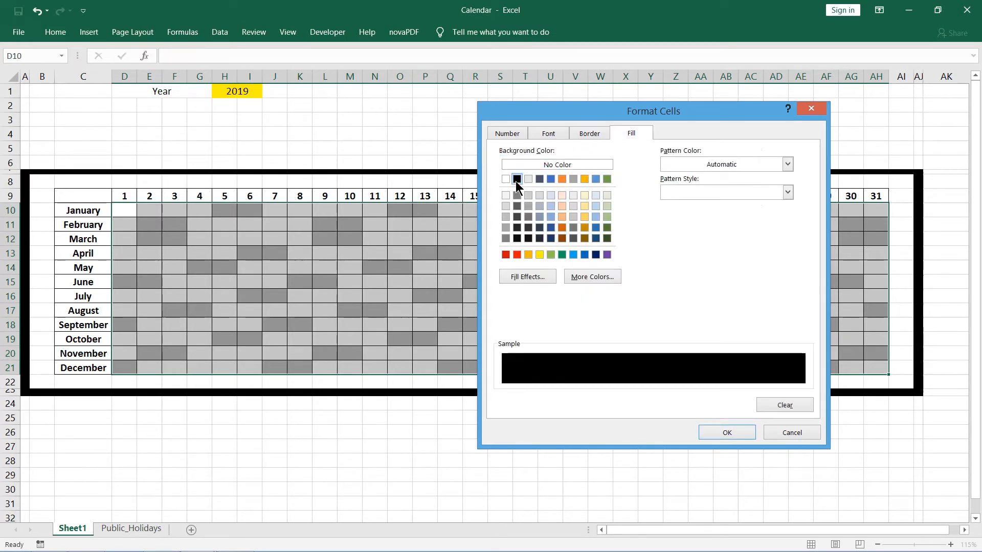
{"action": "left_click", "coordinate": [725, 436]}
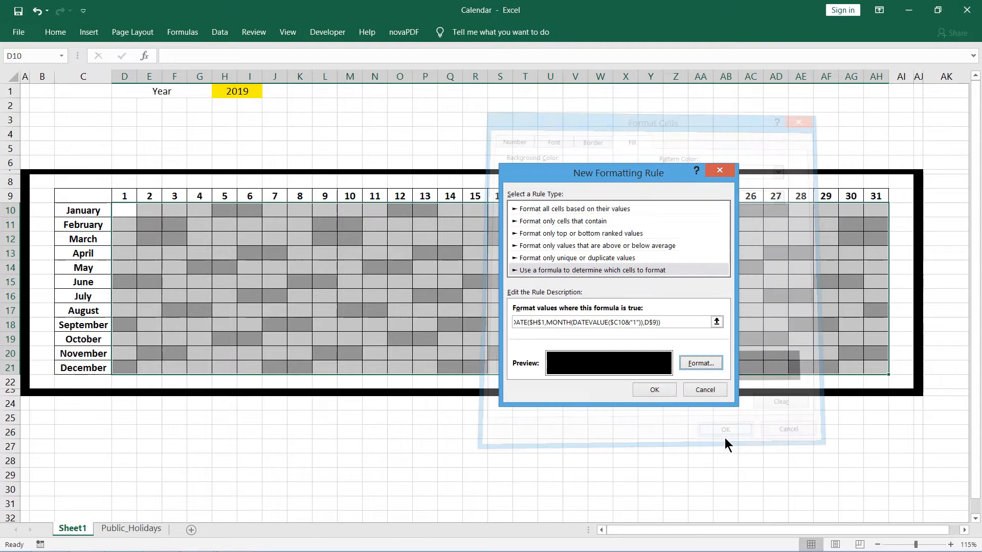
Step: Apply the end-of-month formatting rule to the calendar grid
{"action": "left_click", "coordinate": [660, 387]}
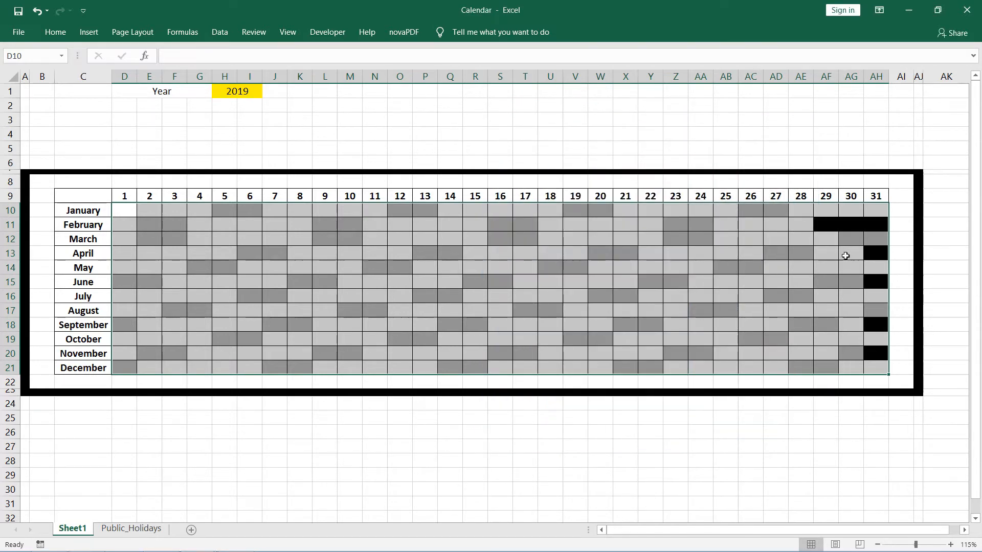
{"action": "left_click", "coordinate": [892, 243]}
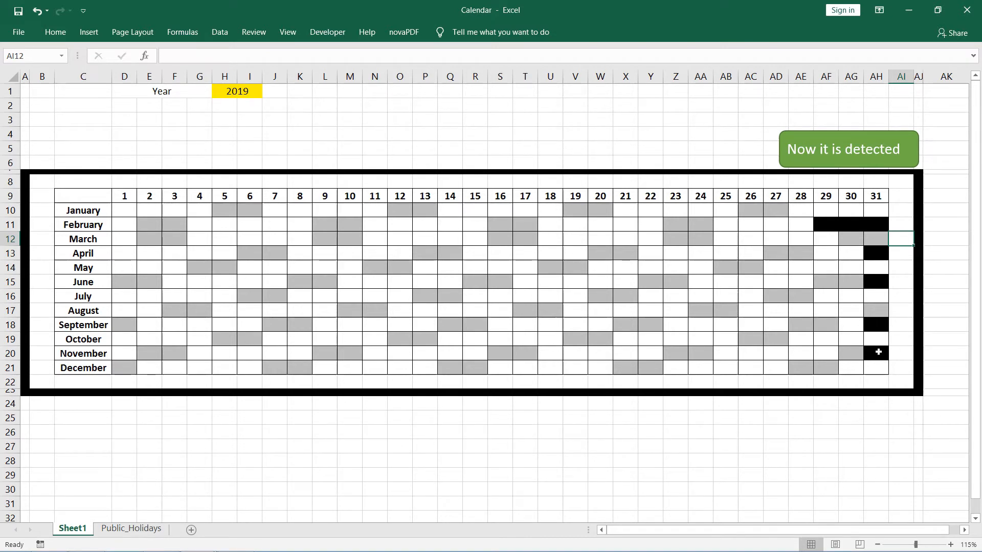
Step: Set the year in cell H1 to 2020 to test the end-of-month highlighting
{"action": "left_click", "coordinate": [246, 92]}
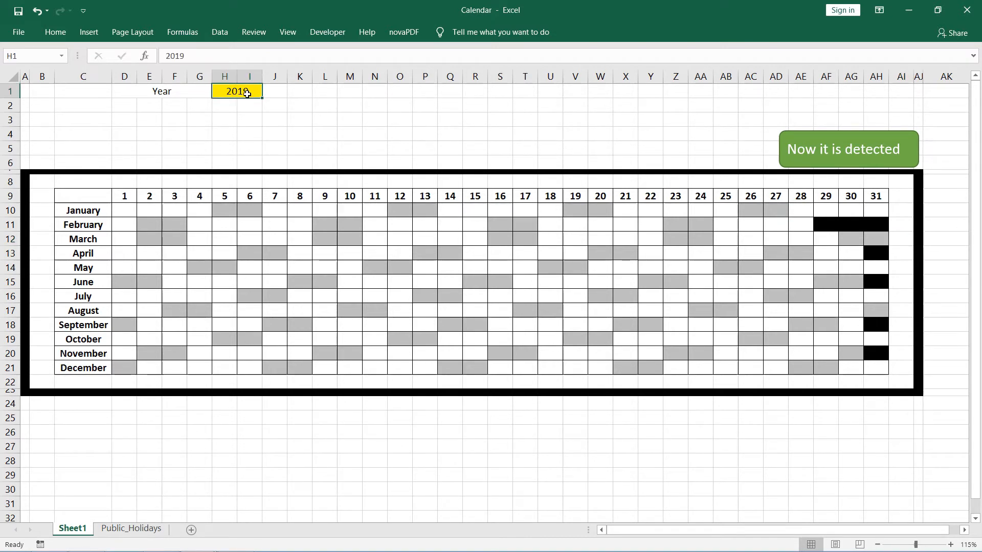
{"action": "type", "text": "2020"}
{"action": "key", "text": "Return"}
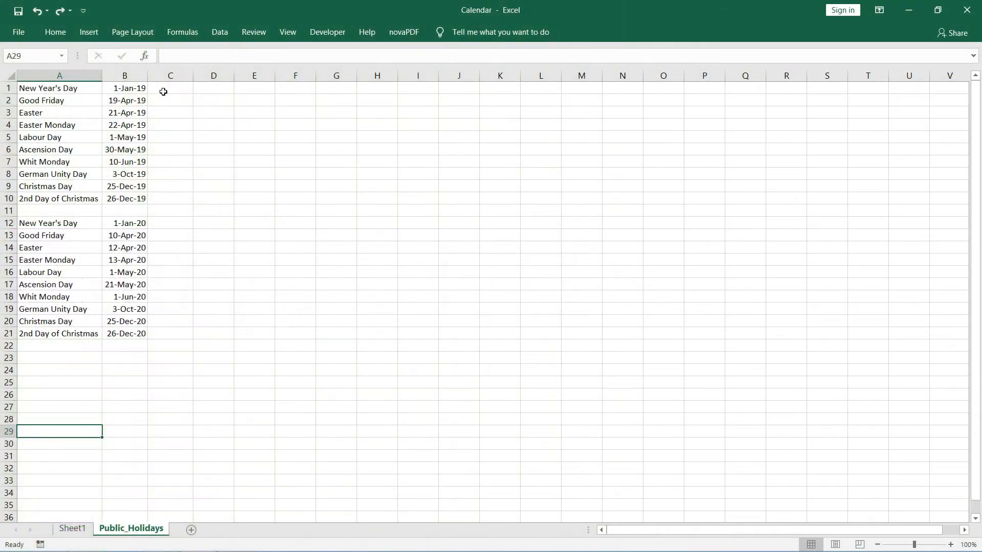
Step: Start a formula-based conditional formatting rule for D10:AH21 on Sheet1 and paste the holiday formula ending in D$9),Public_Holidays!$B:$B,1,FALSE)
{"action": "left_click", "coordinate": [160, 91]}
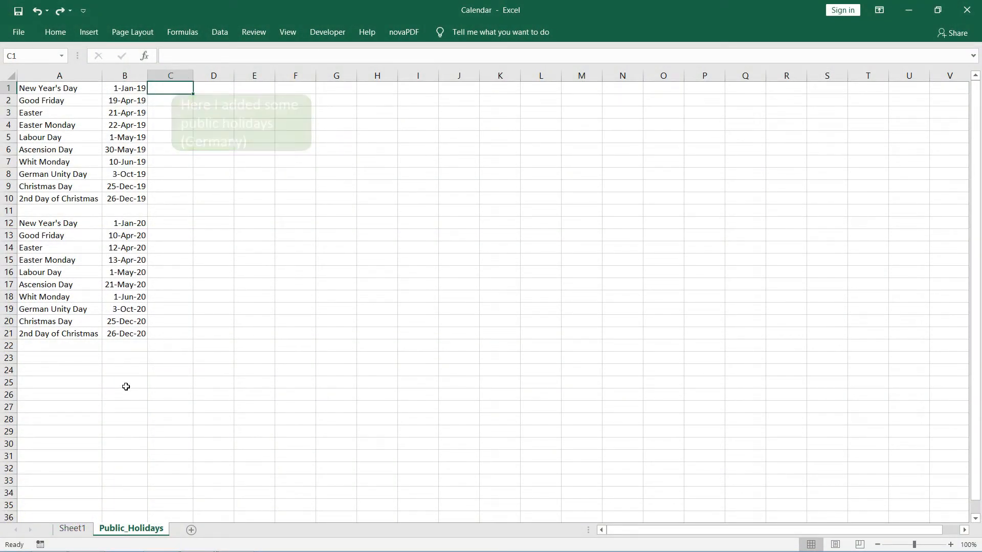
{"action": "left_click", "coordinate": [83, 530]}
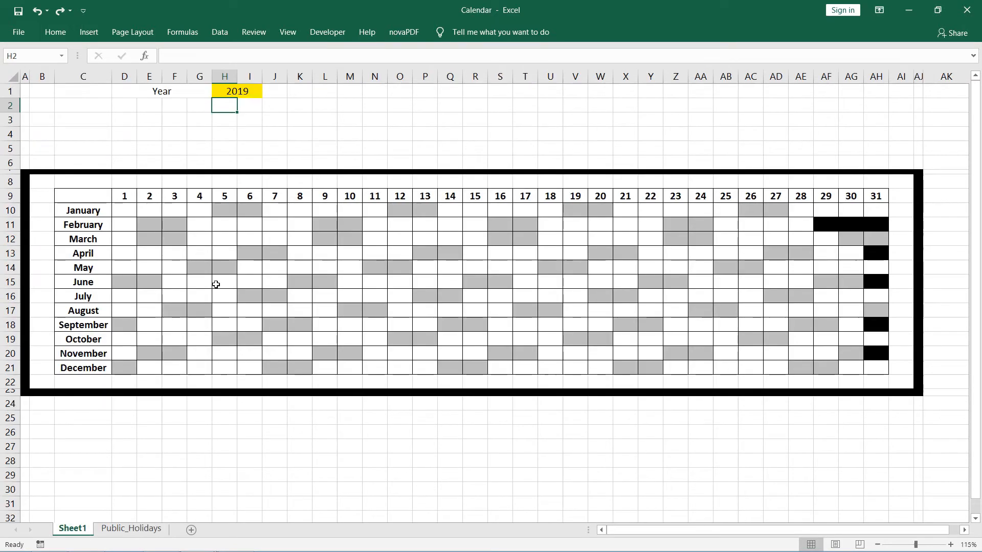
{"action": "left_click_drag", "start_coordinate": [120, 202], "coordinate": [877, 368]}
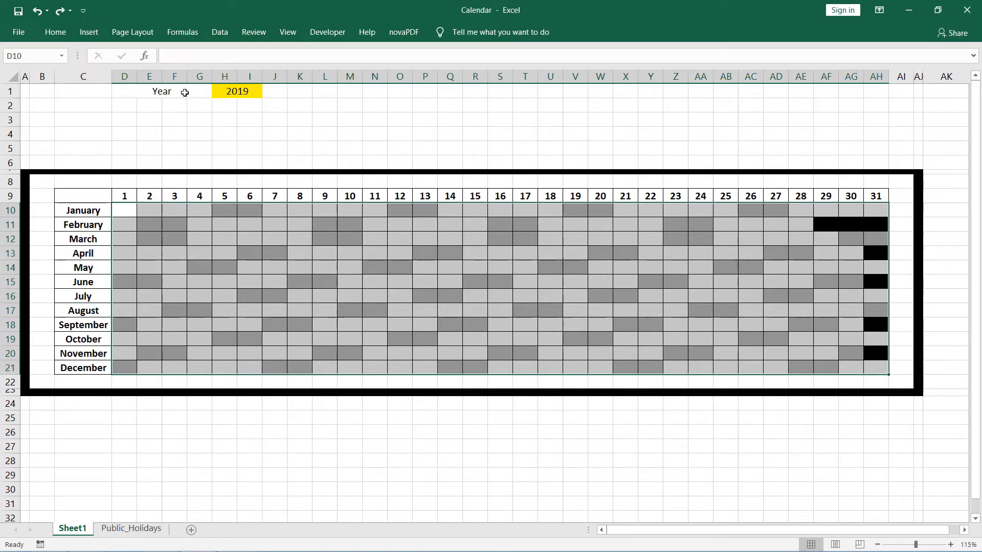
{"action": "left_click", "coordinate": [55, 36]}
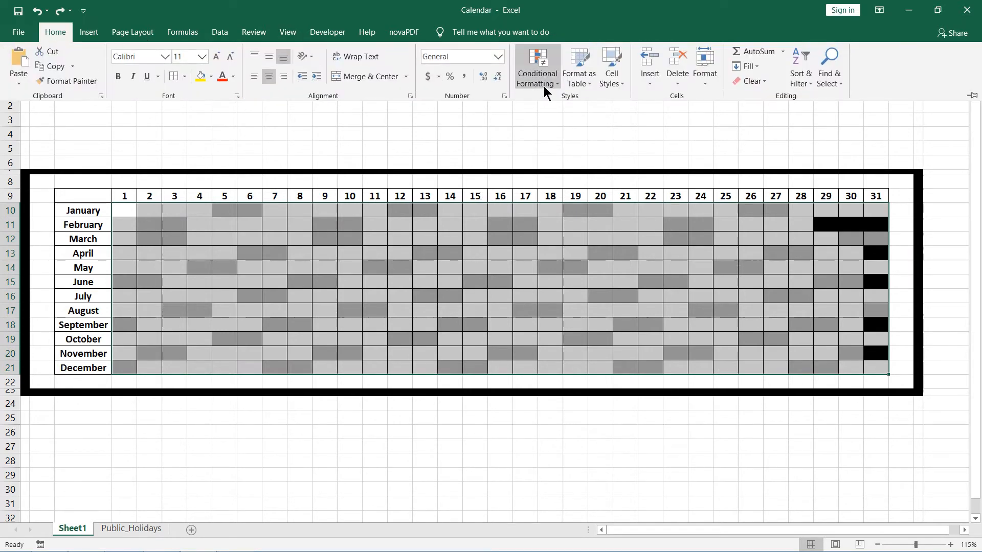
{"action": "left_click", "coordinate": [544, 86]}
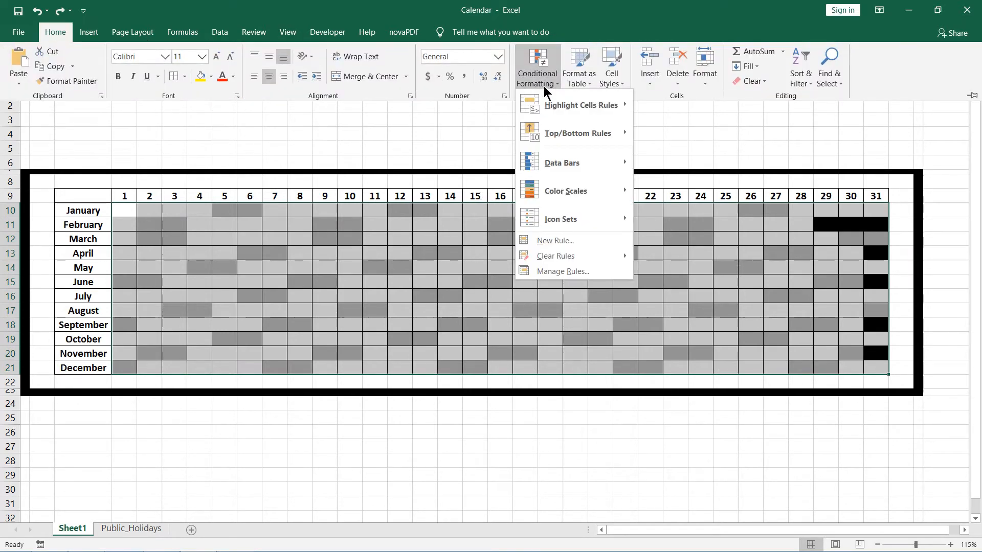
{"action": "left_click", "coordinate": [551, 242]}
{"action": "left_click", "coordinate": [552, 244]}
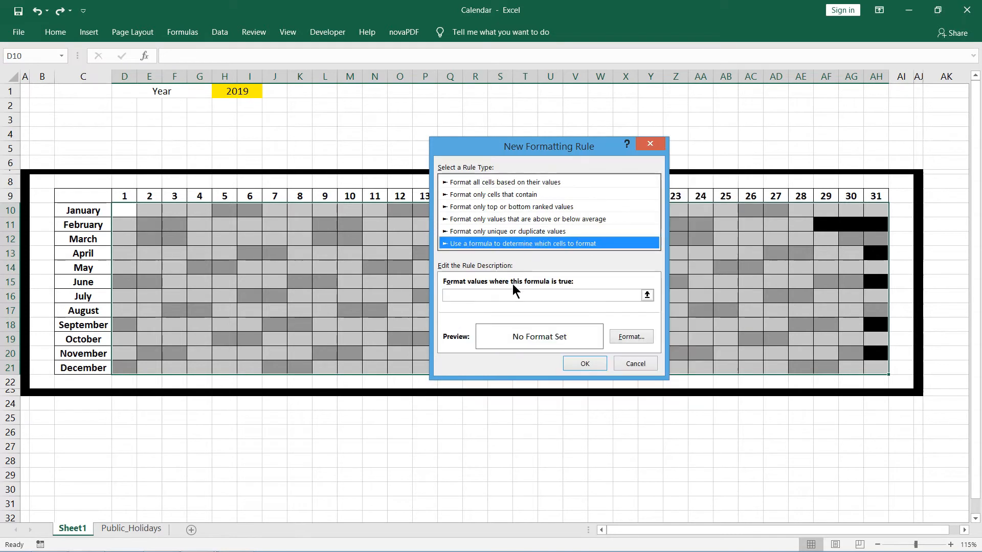
{"action": "left_click", "coordinate": [501, 295]}
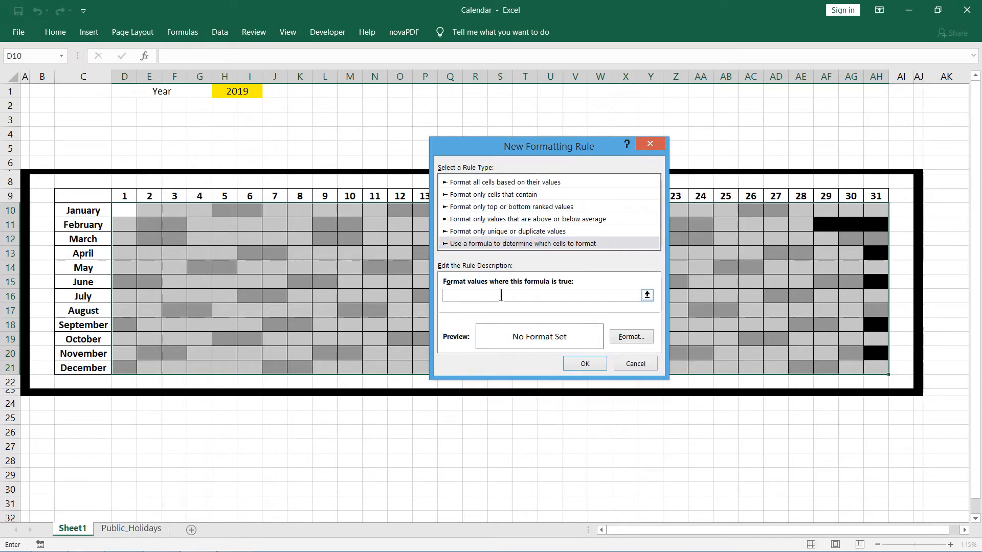
{"action": "key", "text": "ctrl+v"}
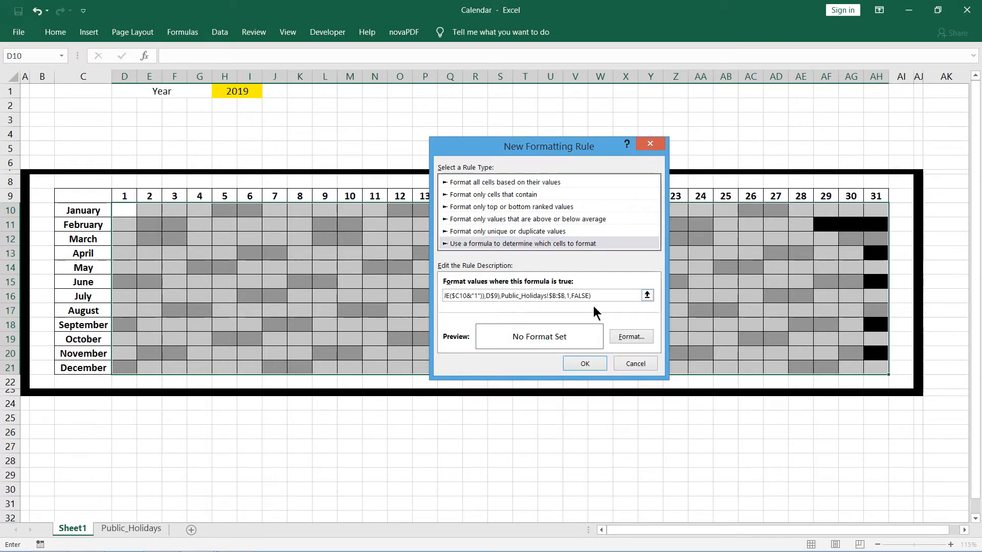
Step: Give the public holiday rule an outline border and a light blue fill, and apply it to the calendar grid
{"action": "left_click", "coordinate": [620, 334]}
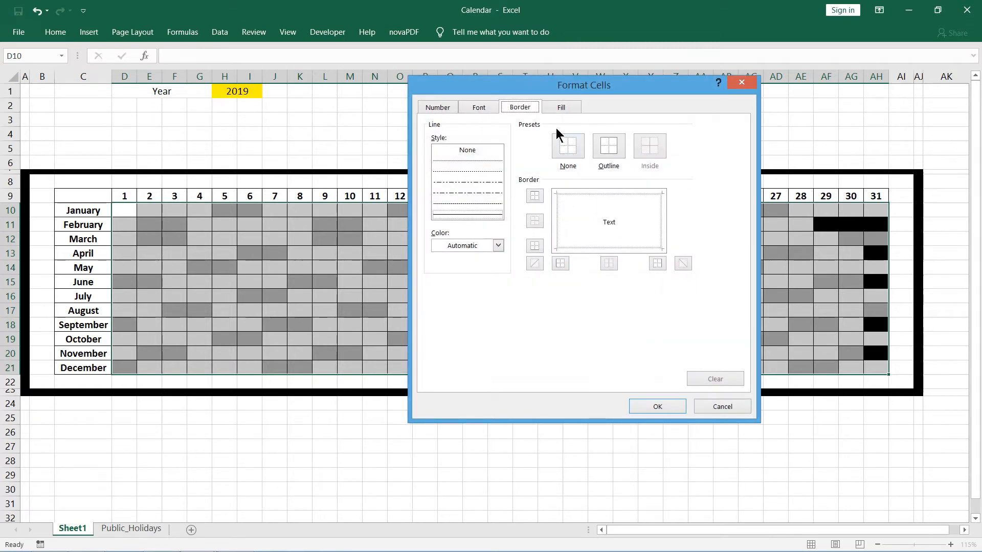
{"action": "left_click", "coordinate": [602, 151]}
{"action": "left_click", "coordinate": [561, 108]}
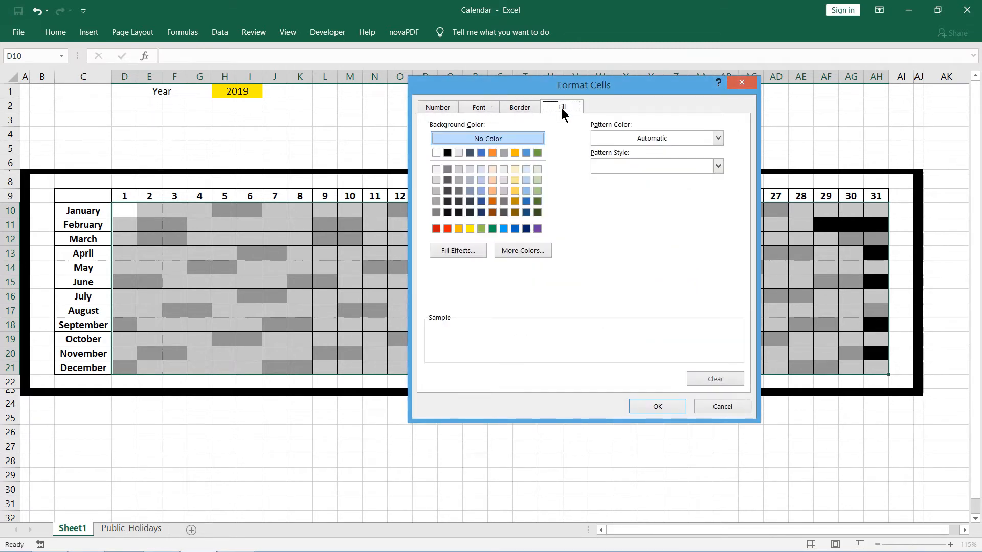
{"action": "left_click", "coordinate": [504, 229]}
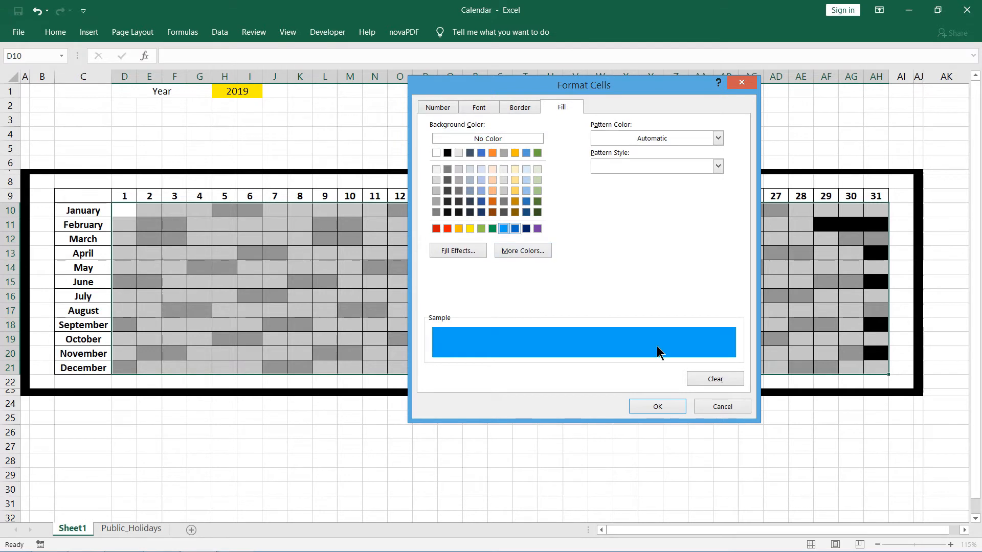
{"action": "left_click", "coordinate": [657, 407]}
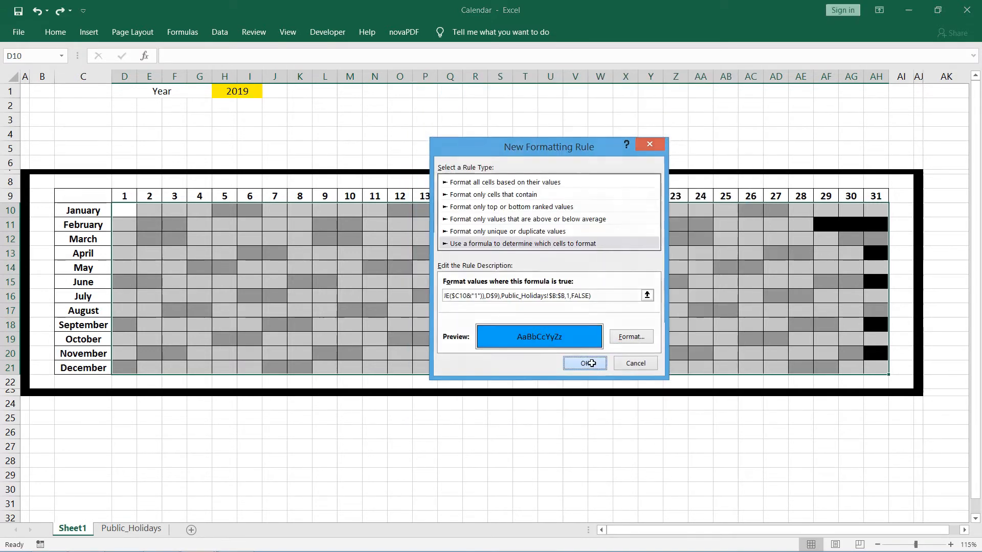
{"action": "left_click", "coordinate": [585, 363]}
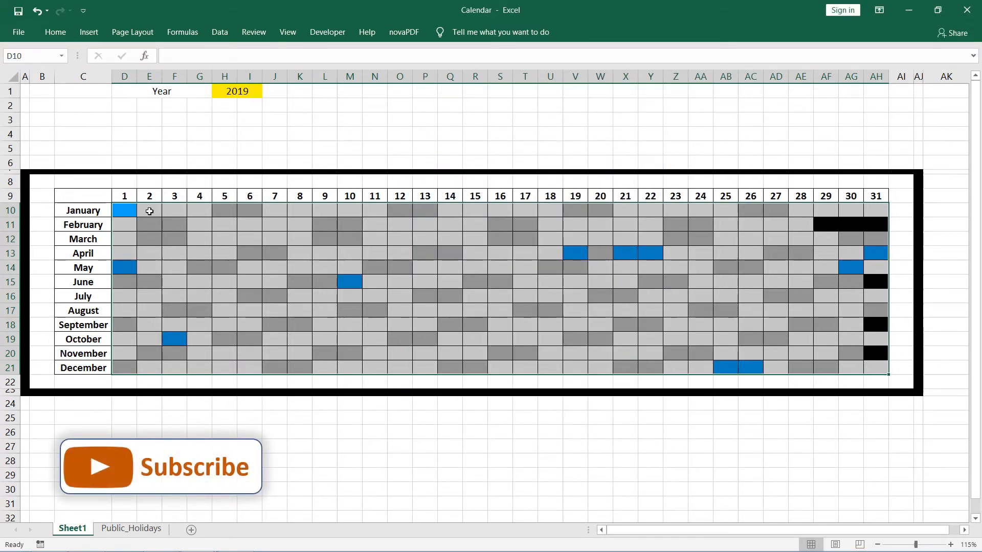
{"action": "left_click", "coordinate": [171, 208]}
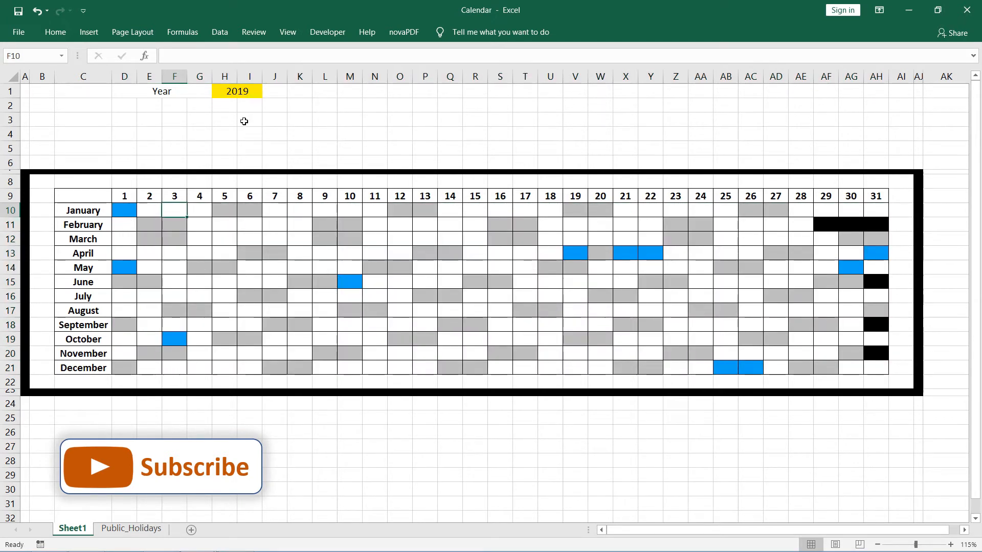
Step: Test the holiday highlighting by setting the year in cell H1 to 2020, and set it back to 2019
{"action": "left_click", "coordinate": [243, 96]}
{"action": "type", "text": "2020"}
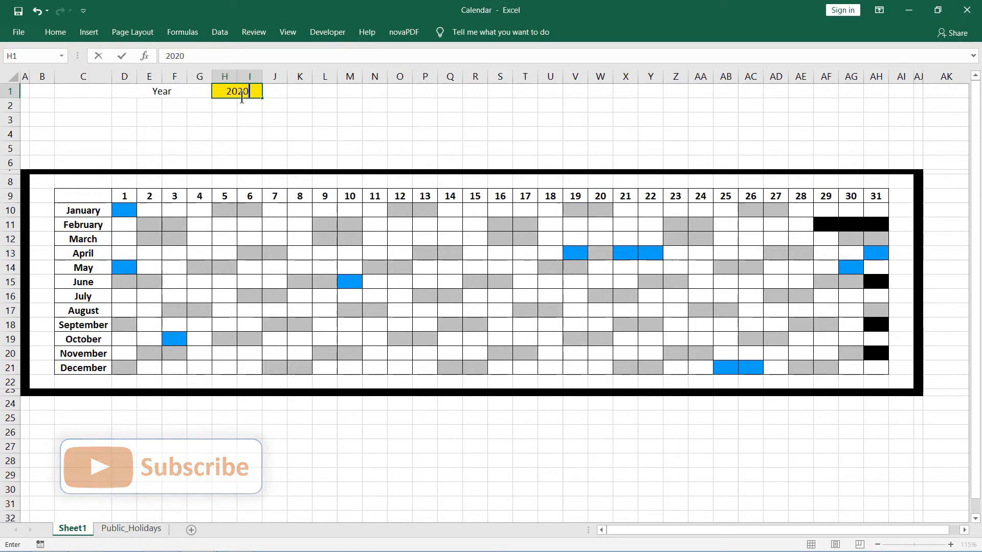
{"action": "key", "text": "Return"}
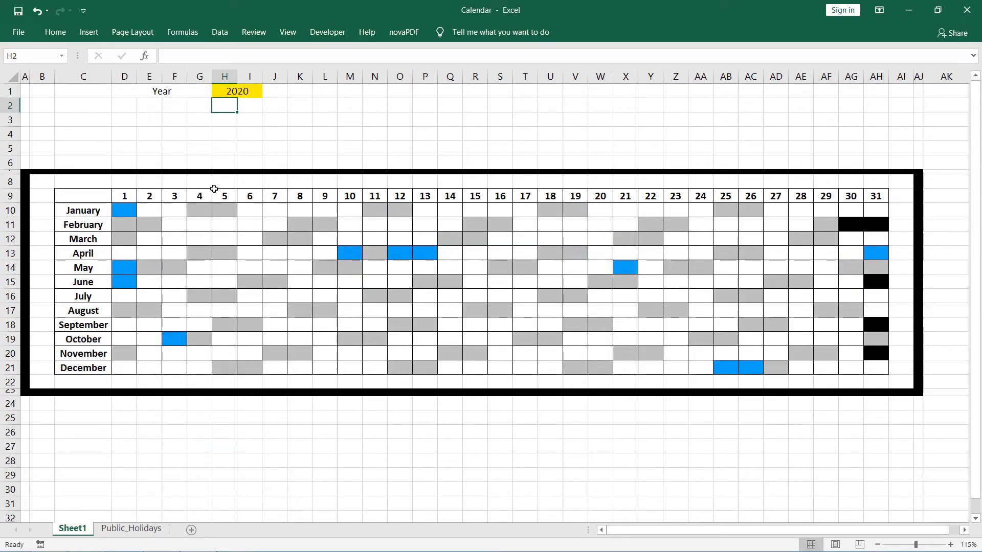
{"action": "left_click", "coordinate": [234, 90]}
{"action": "type", "text": "2019"}
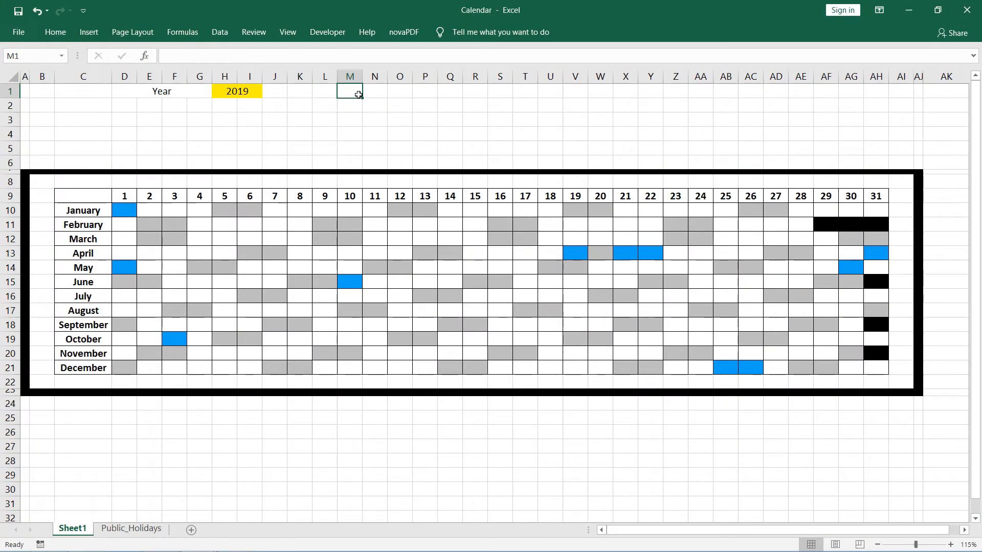
Step: Enter the heading "Fixed Legend" in cell M1
{"action": "type", "text": "Fix"}
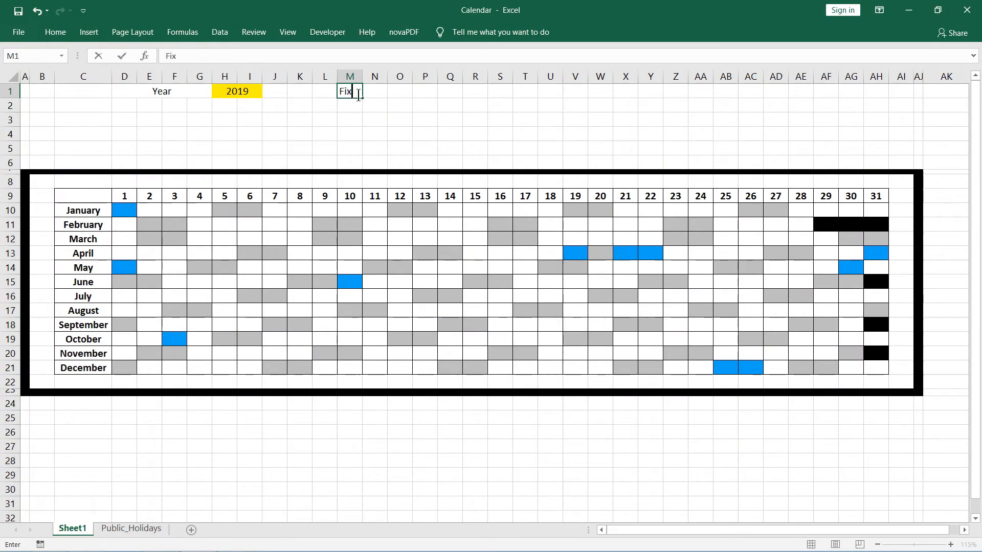
{"action": "type", "text": "ed Legend"}
{"action": "key", "text": "Return"}
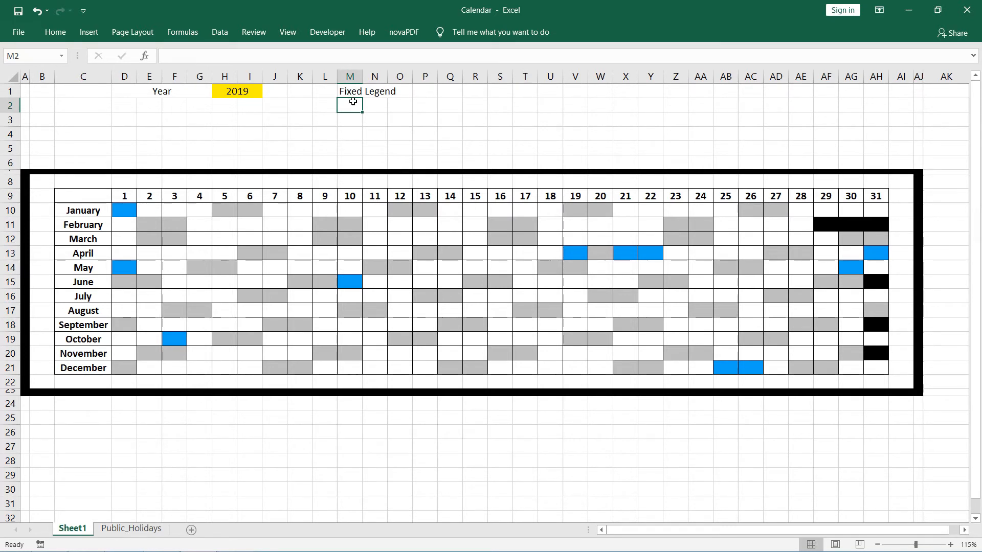
Step: Fill legend cell M2 with the light blue holiday color and cell M3 with the grey weekend color
{"action": "left_click", "coordinate": [54, 33]}
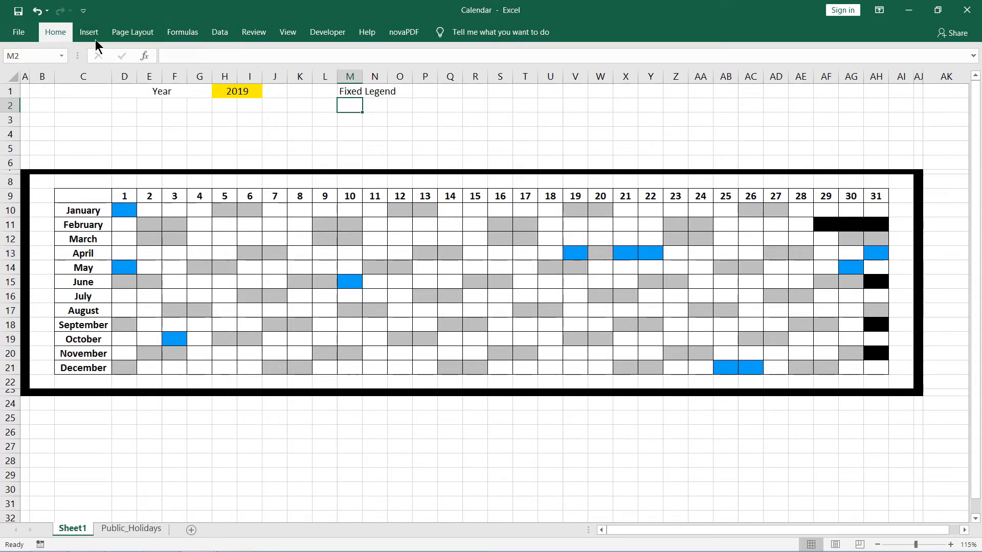
{"action": "left_click", "coordinate": [210, 77]}
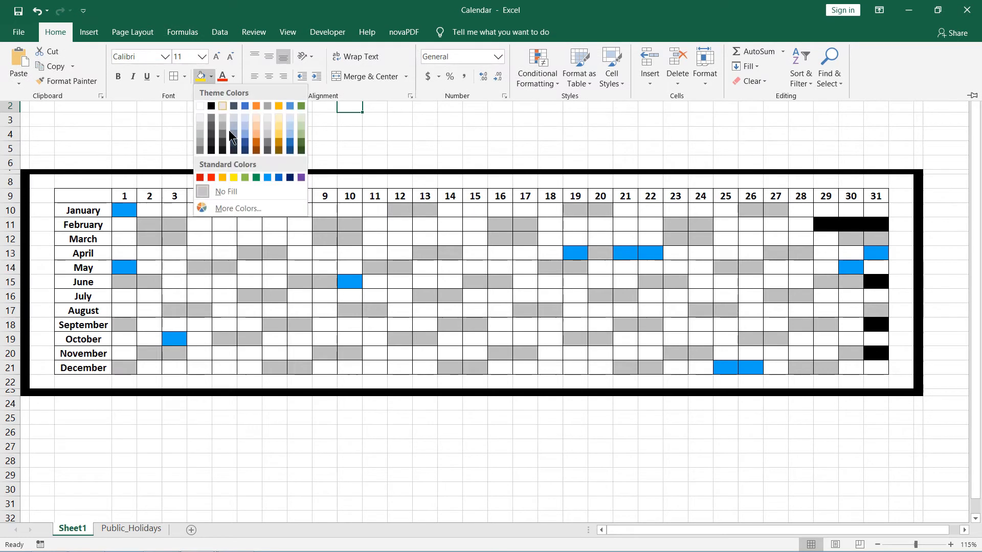
{"action": "left_click", "coordinate": [267, 177]}
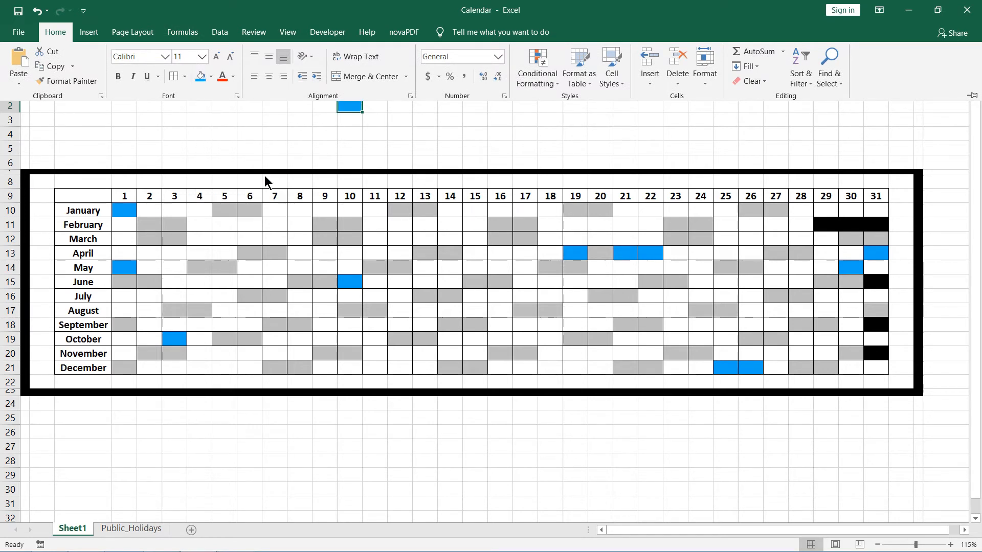
{"action": "left_click", "coordinate": [354, 118]}
{"action": "left_click", "coordinate": [344, 120]}
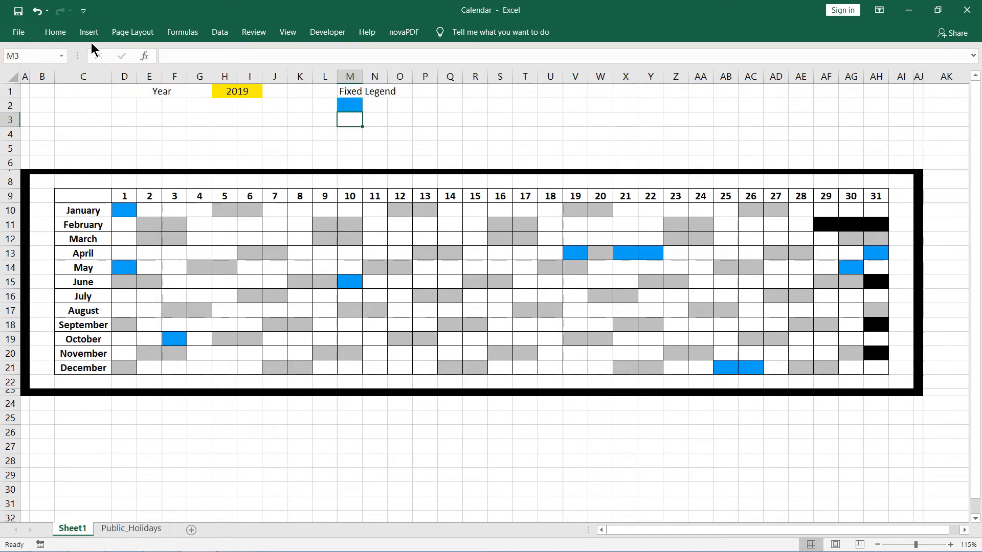
{"action": "left_click", "coordinate": [56, 32]}
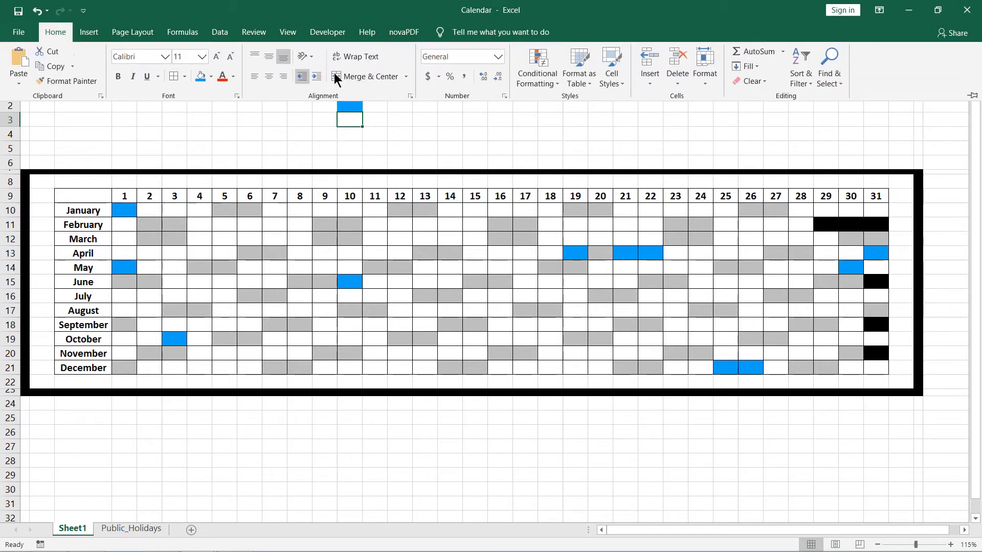
{"action": "left_click", "coordinate": [210, 78]}
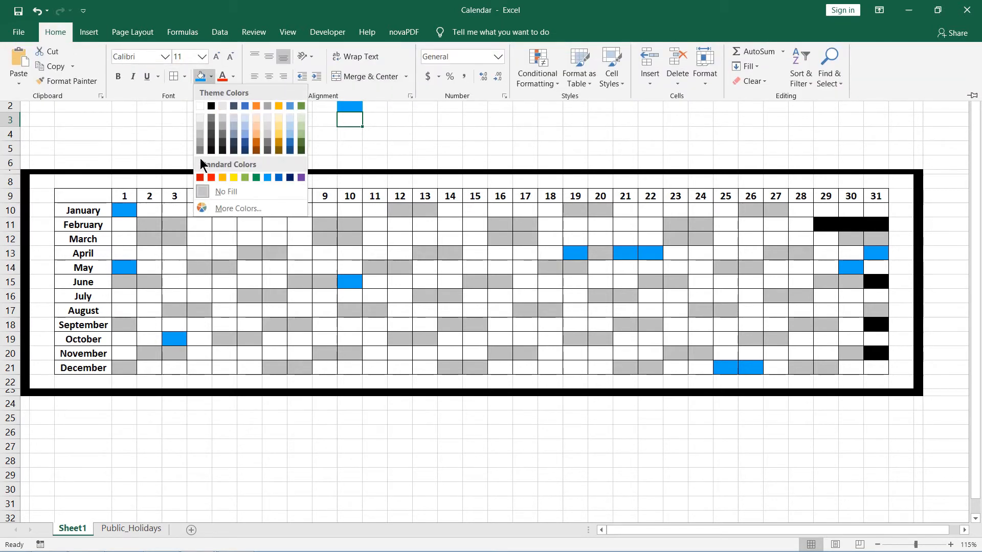
{"action": "left_click", "coordinate": [200, 135]}
{"action": "left_click", "coordinate": [371, 113]}
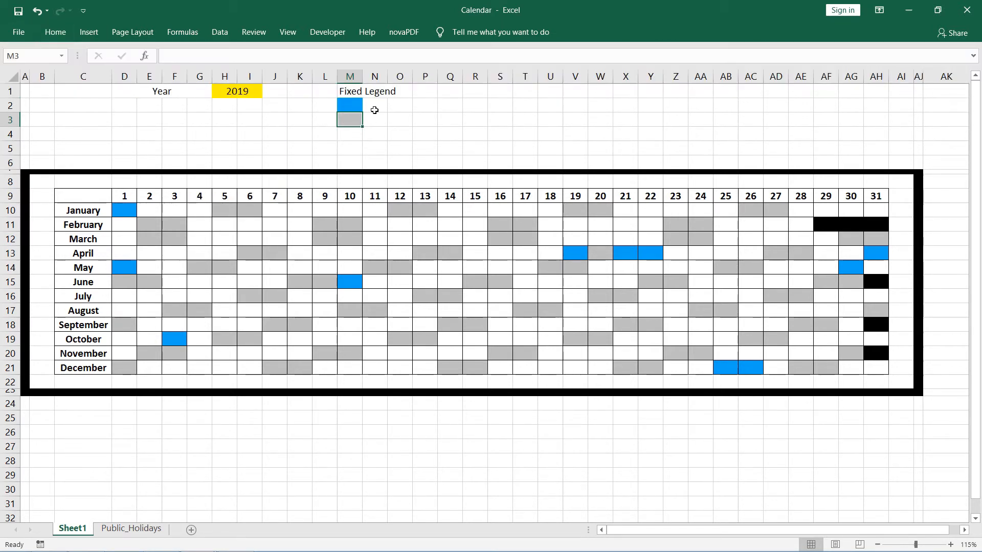
Step: Label the legend colors with "public holiday" in cell N2 and "Weekend" in cell N3
{"action": "left_click", "coordinate": [378, 108]}
{"action": "type", "text": "public"}
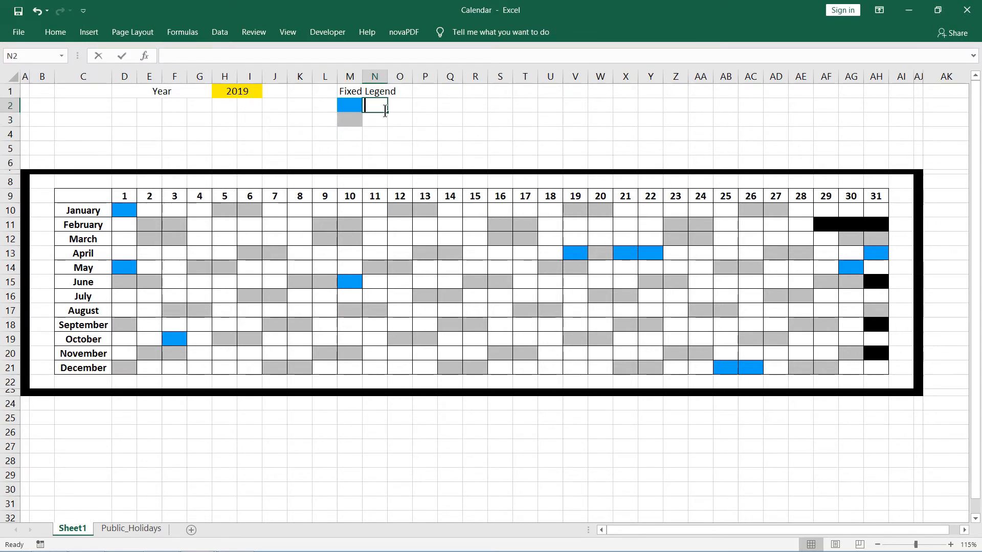
{"action": "type", "text": " ho"}
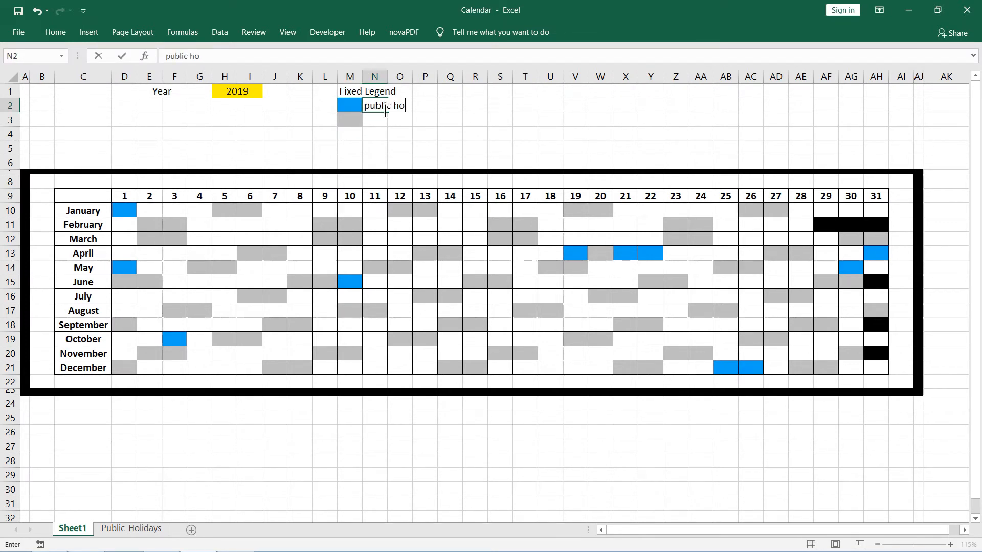
{"action": "type", "text": "liday"}
{"action": "key", "text": "Return"}
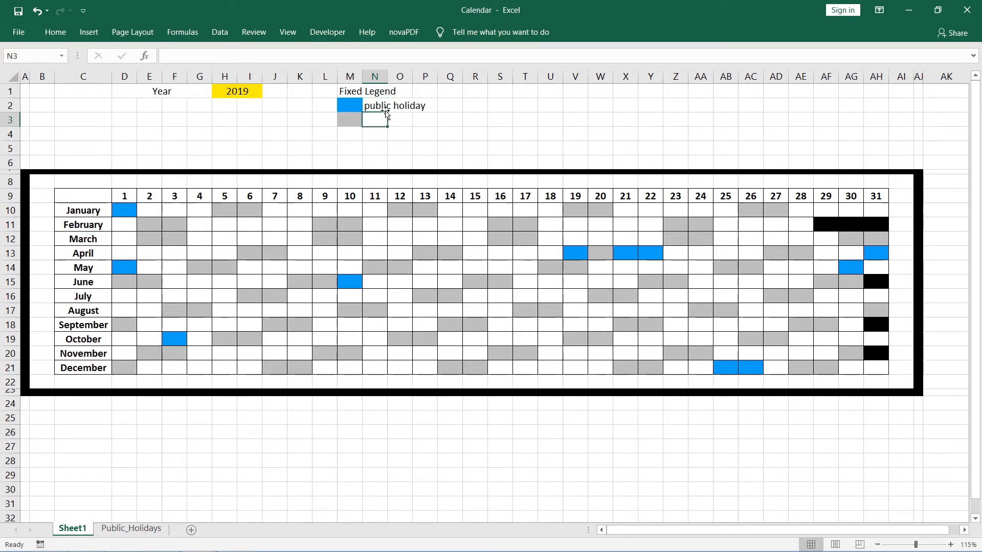
{"action": "type", "text": "Weekend"}
{"action": "key", "text": "Return"}
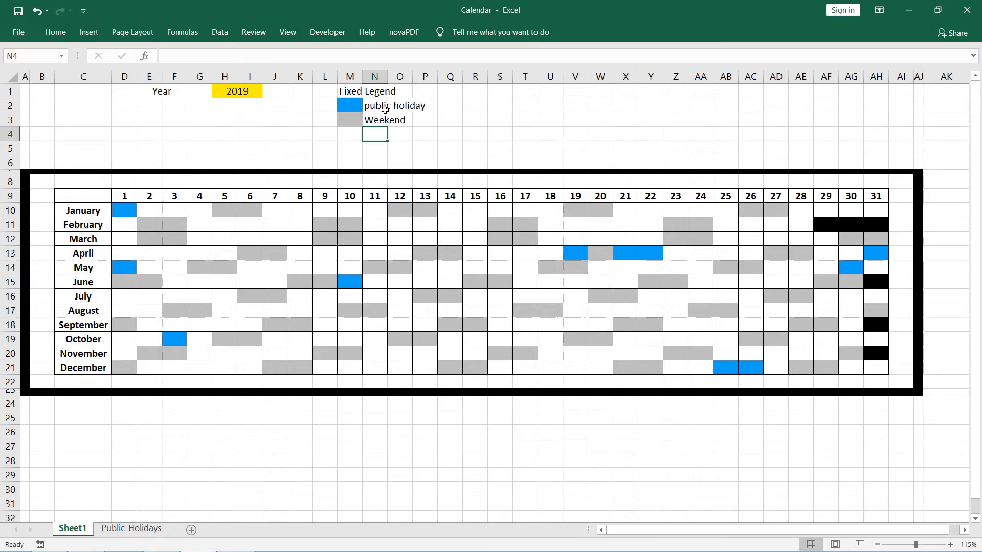
Step: Bold the "Fixed Legend" heading in cell M1 and put a thick outside border around M1:Q3
{"action": "left_click", "coordinate": [353, 93]}
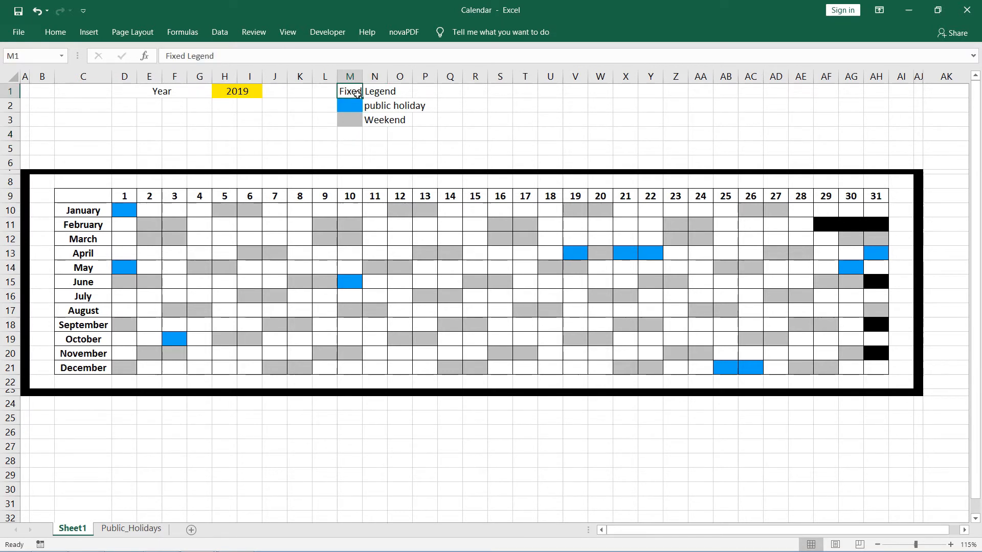
{"action": "key", "text": "ctrl+b"}
{"action": "left_click_drag", "start_coordinate": [342, 91], "coordinate": [454, 121]}
{"action": "left_click", "coordinate": [57, 30]}
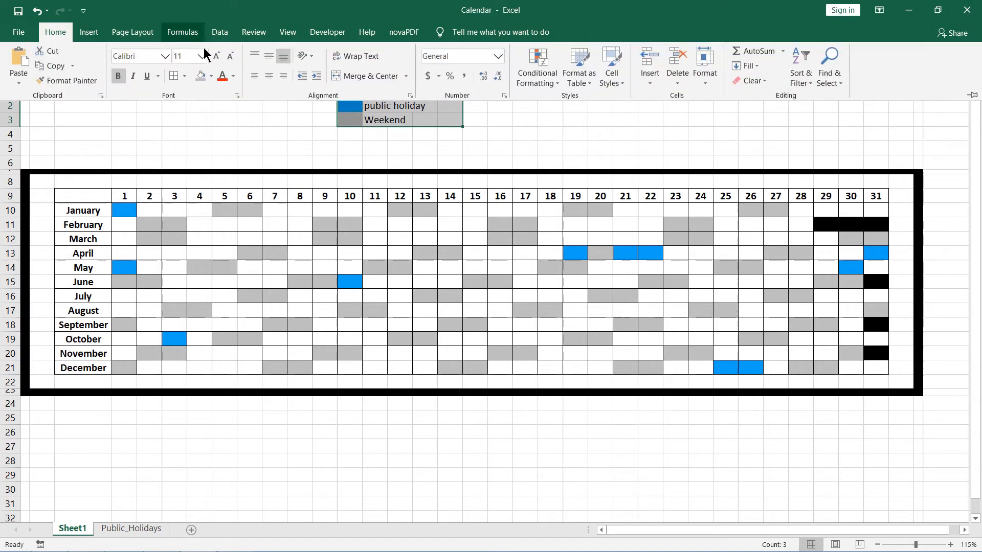
{"action": "left_click", "coordinate": [185, 75]}
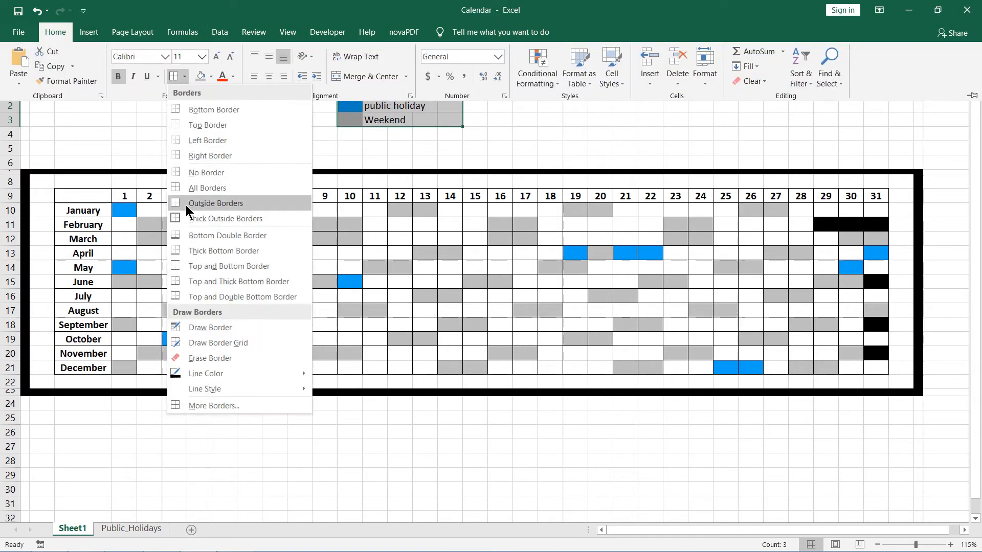
{"action": "left_click", "coordinate": [187, 219]}
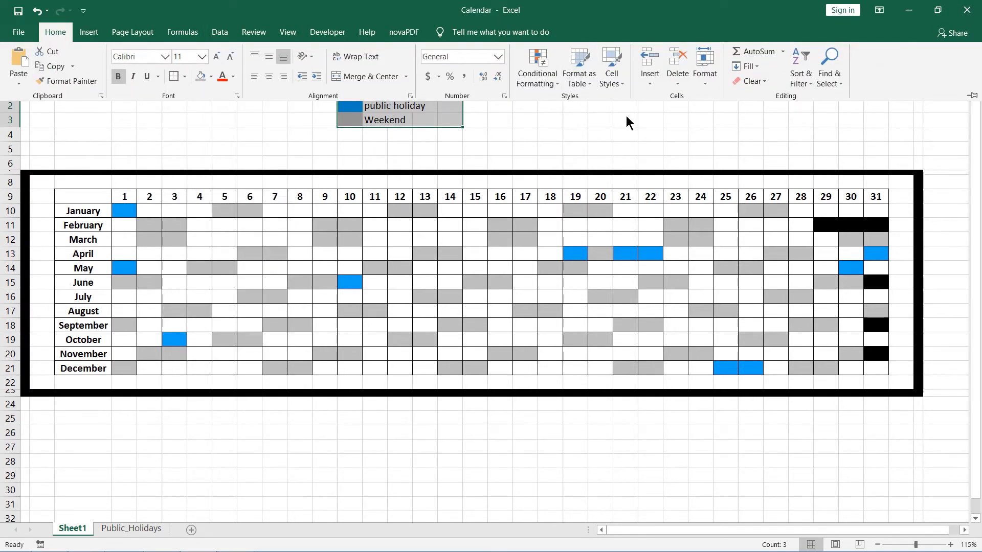
{"action": "left_click", "coordinate": [845, 156]}
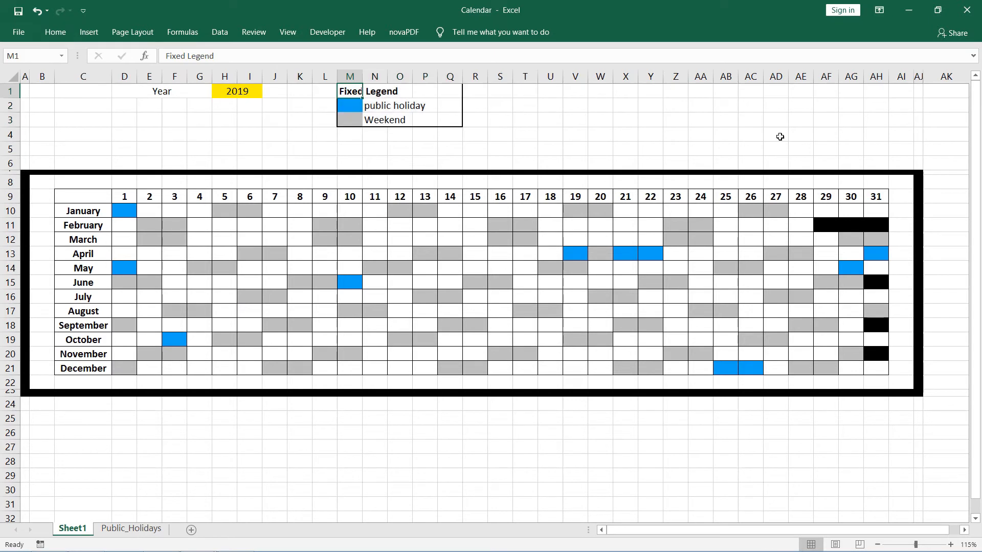
Step: Enter the heading "Modifiable Legend" in cell U1
{"action": "left_click", "coordinate": [551, 97]}
{"action": "type", "text": "M"}
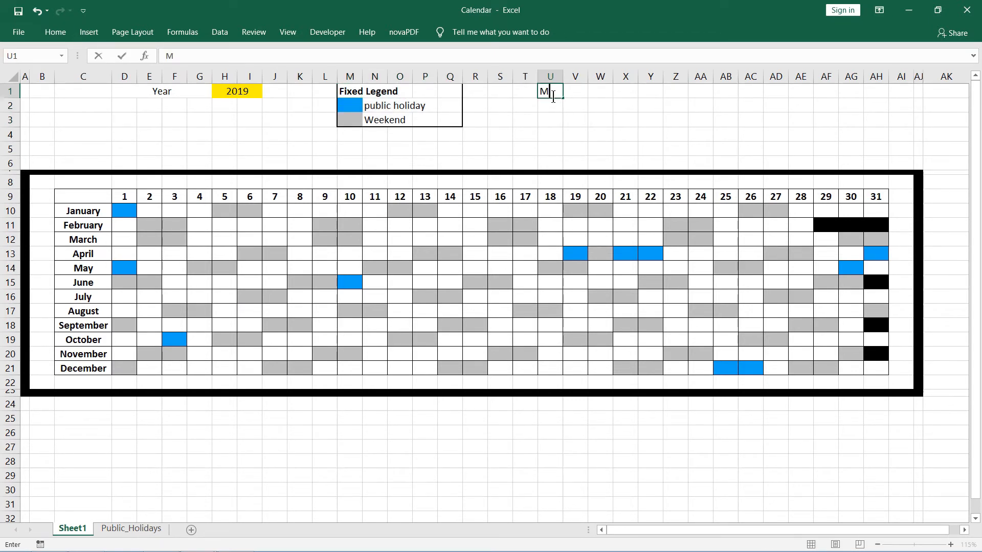
{"action": "type", "text": "odifiable Le"}
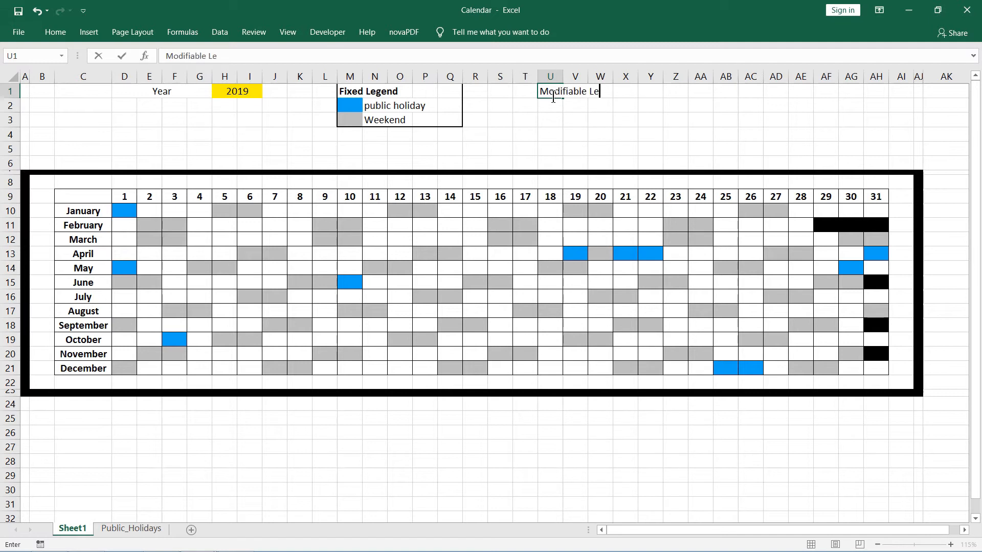
{"action": "type", "text": "gend"}
{"action": "key", "text": "Return"}
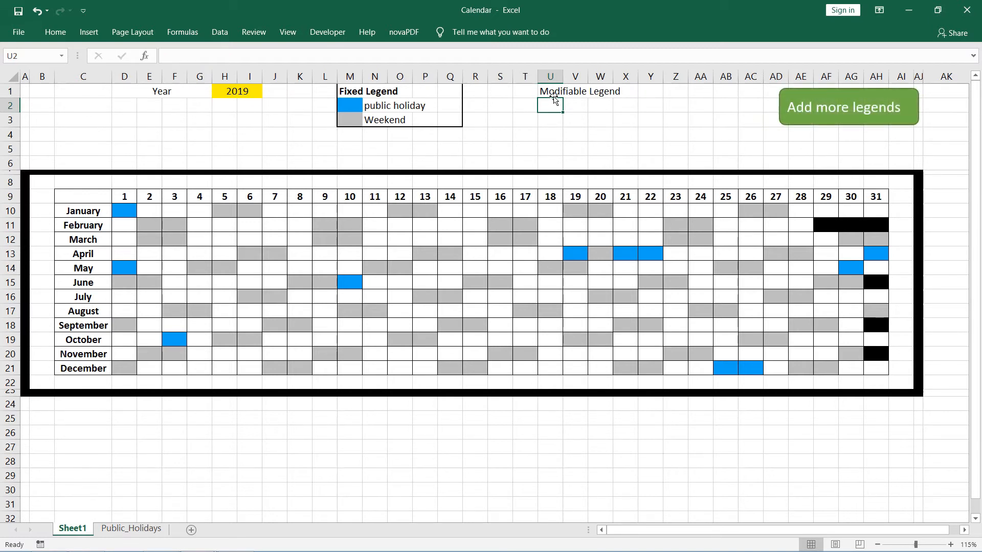
Step: Add the legend entries "V" with "Vacation" in U2:V2 and "E" with "Event" in U3:V3
{"action": "type", "text": "V"}
{"action": "key", "text": "Tab"}
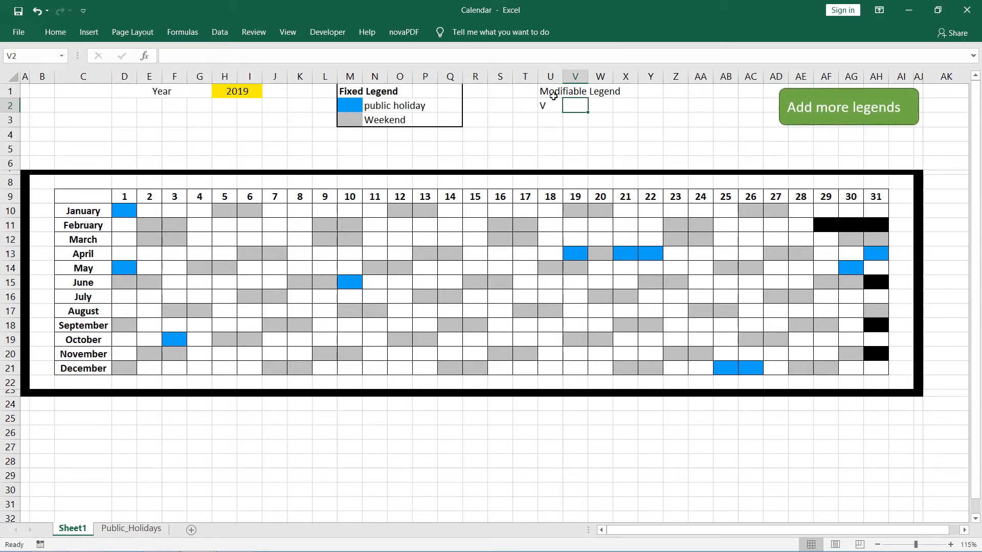
{"action": "type", "text": "Vaca"}
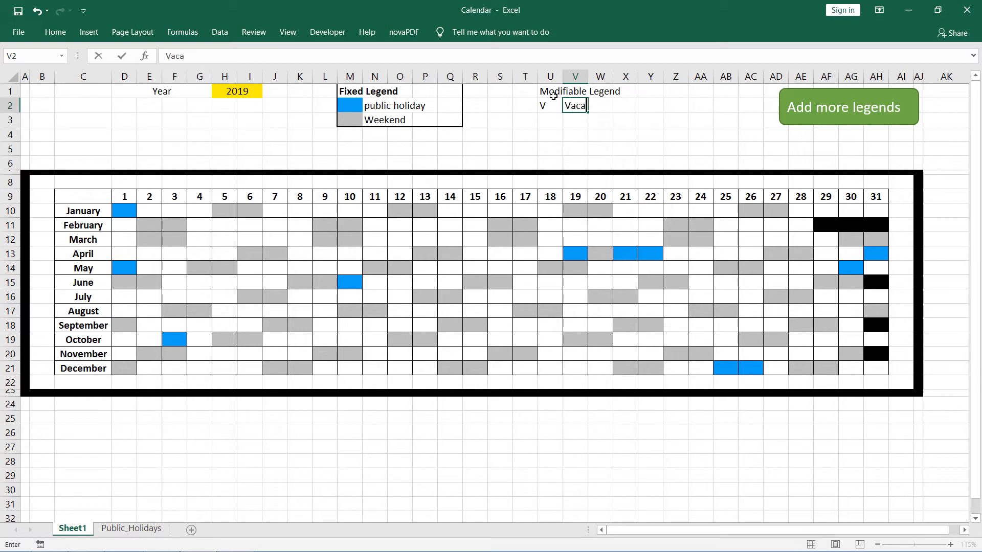
{"action": "type", "text": "tion"}
{"action": "key", "text": "Return"}
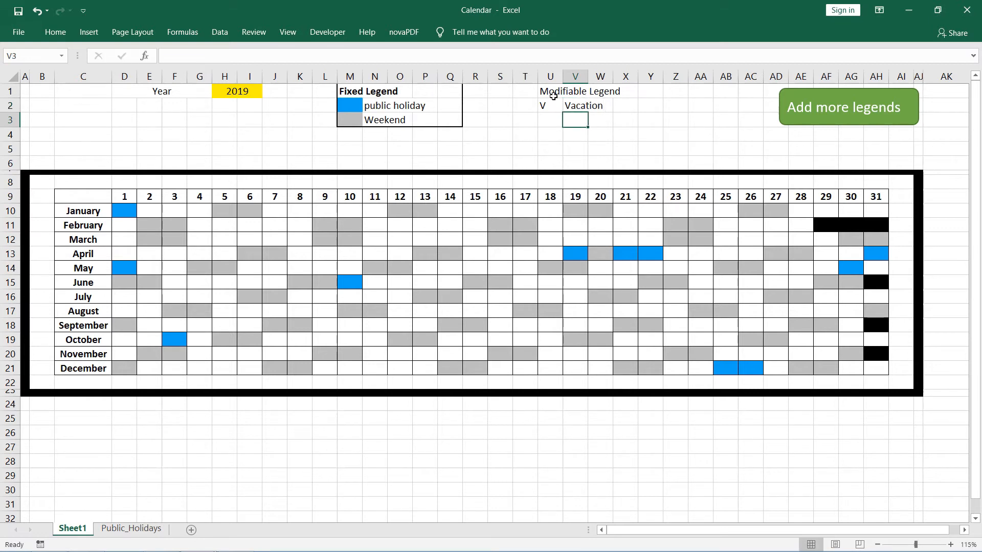
{"action": "type", "text": "E"}
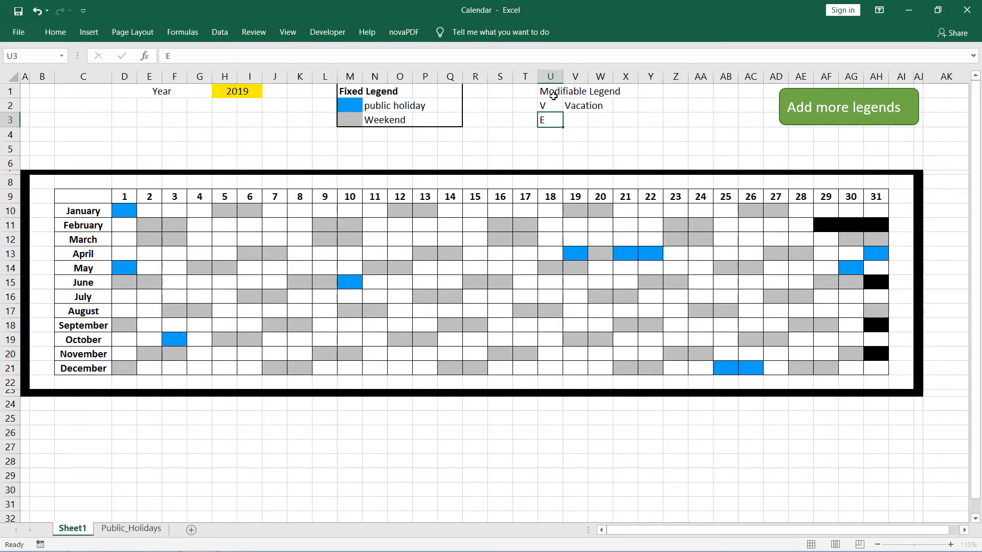
{"action": "key", "text": "Tab"}
{"action": "type", "text": "Eve"}
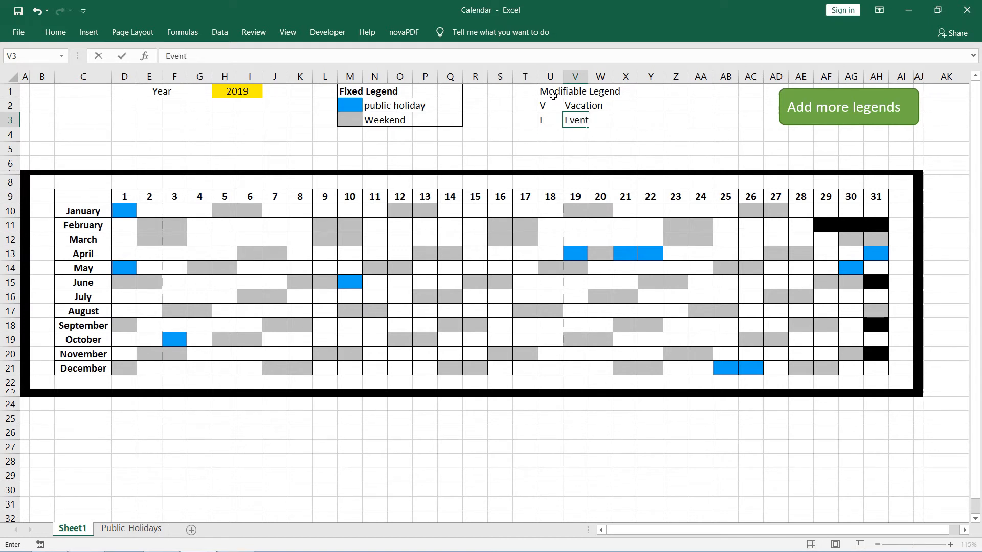
{"action": "key", "text": "Return"}
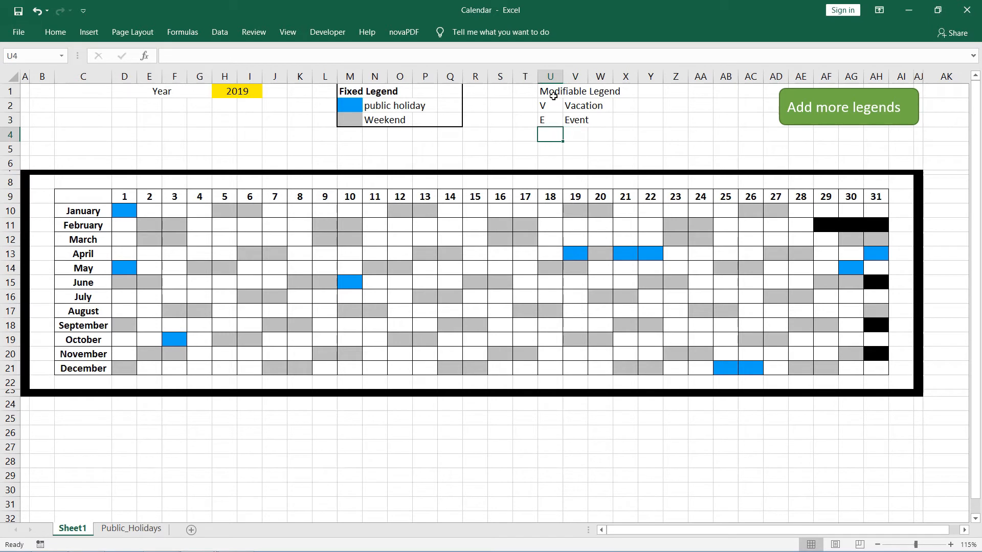
Step: Add the legend entries "B" with "Business Trip" in U4:V4 and "S" with "Sick Leave" in U5:V5
{"action": "type", "text": "B"}
{"action": "key", "text": "Tab"}
{"action": "type", "text": "Busine"}
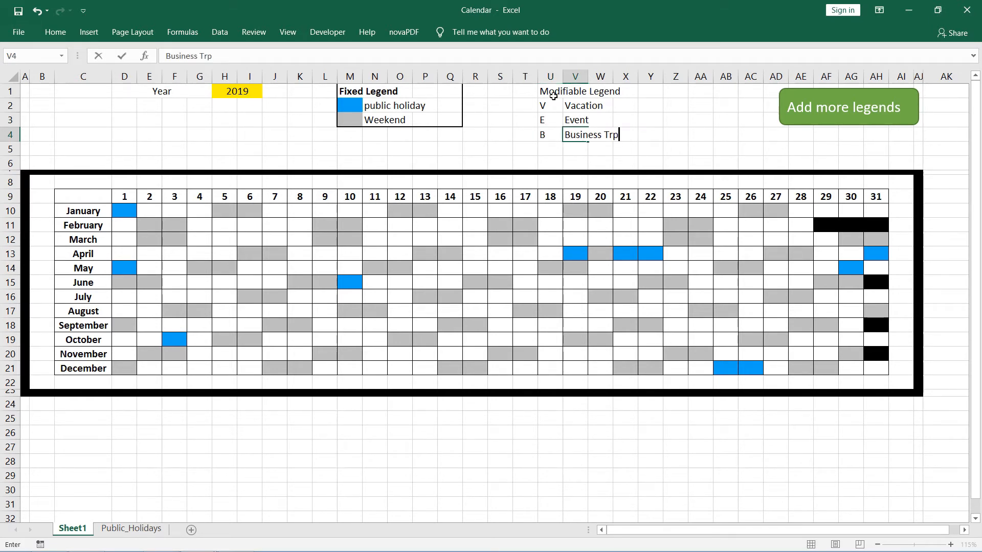
{"action": "type", "text": "ss Trip"}
{"action": "key", "text": "Return"}
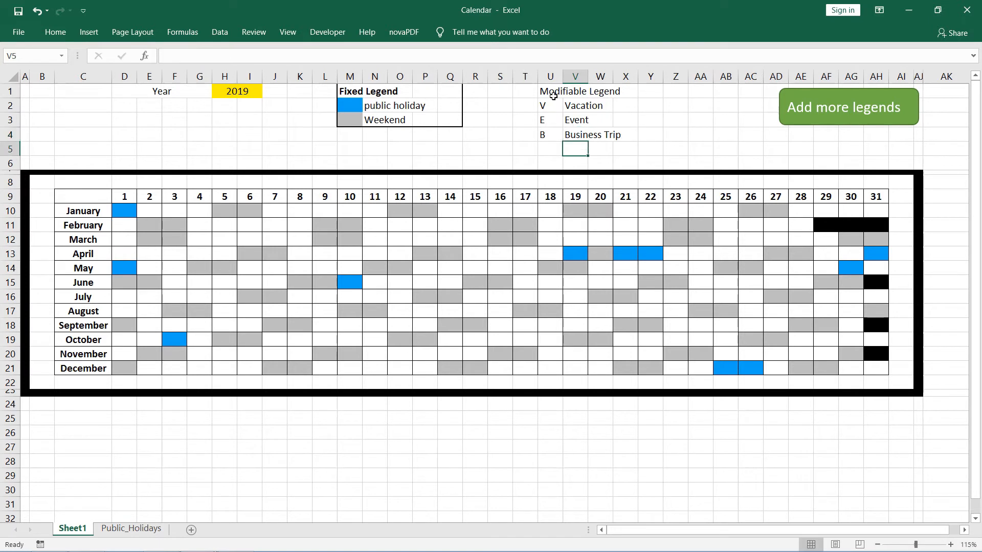
{"action": "key", "text": "Left"}
{"action": "type", "text": "S"}
{"action": "key", "text": "Tab"}
{"action": "type", "text": "Sick"}
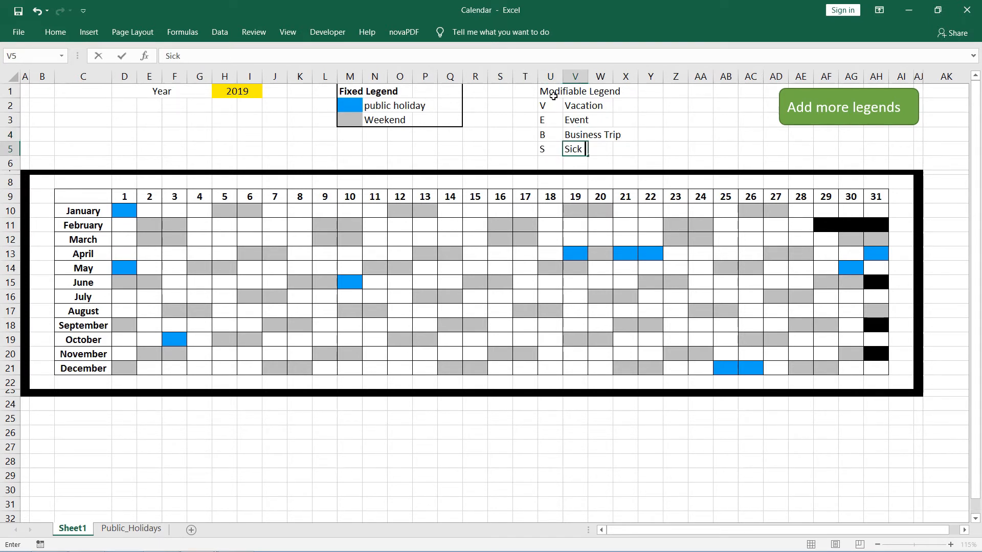
{"action": "type", "text": " Leave"}
{"action": "key", "text": "Return"}
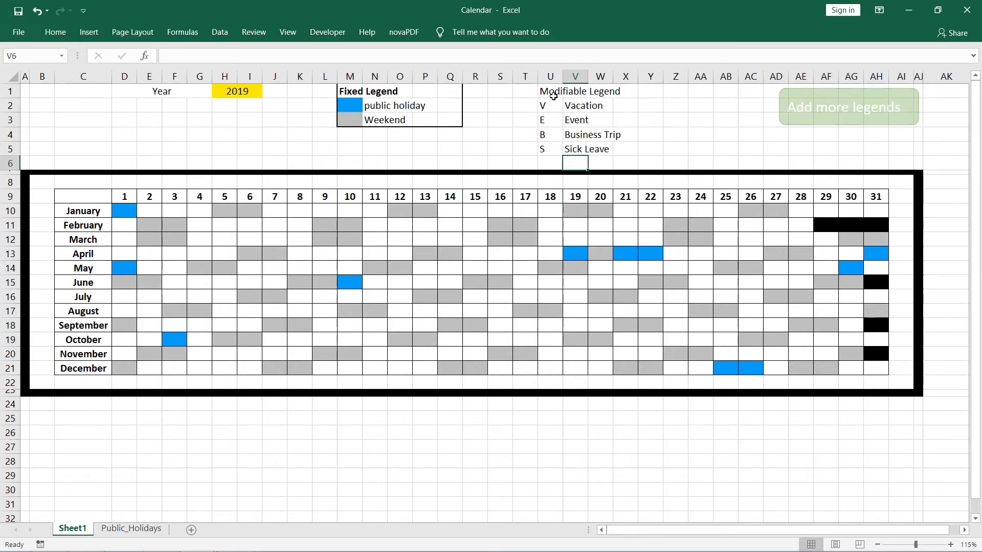
Step: Fill the Vacation code cell U2 with light green and the Event code cell U3 with light gold
{"action": "left_click", "coordinate": [548, 109]}
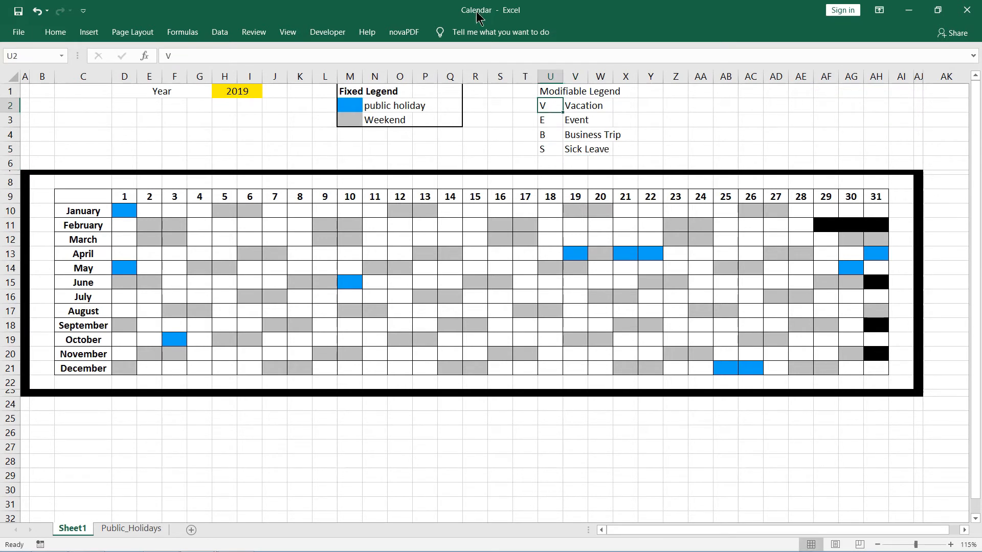
{"action": "left_click", "coordinate": [56, 38]}
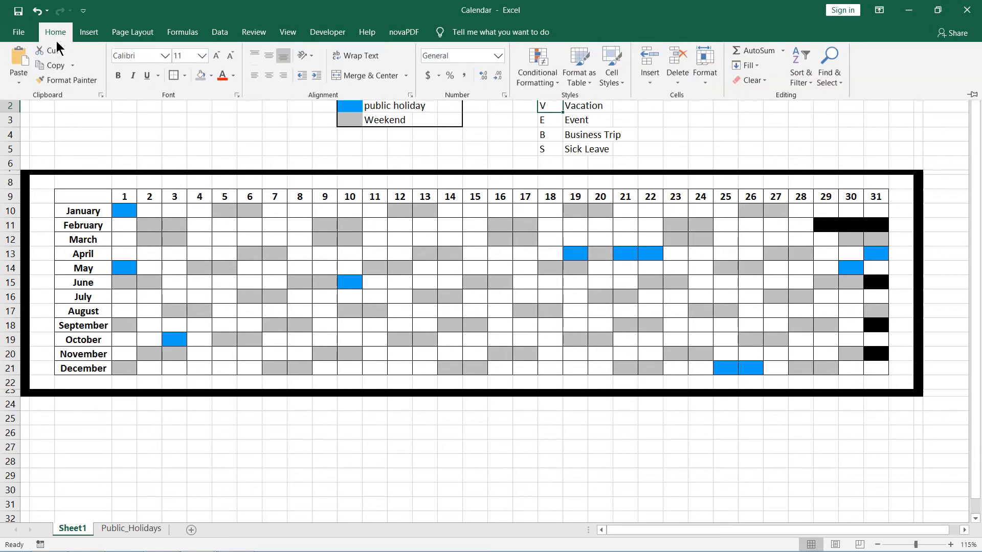
{"action": "left_click", "coordinate": [210, 78]}
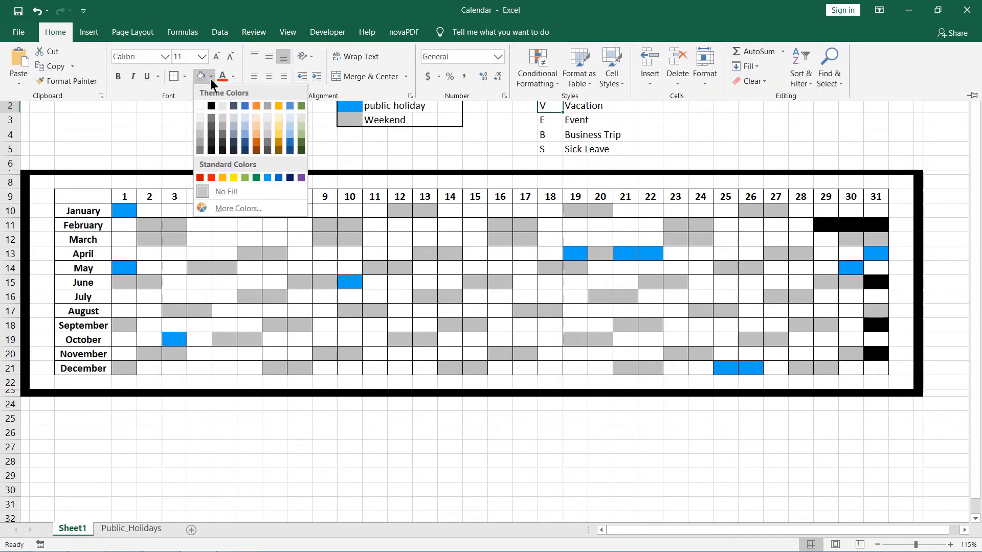
{"action": "left_click", "coordinate": [245, 177]}
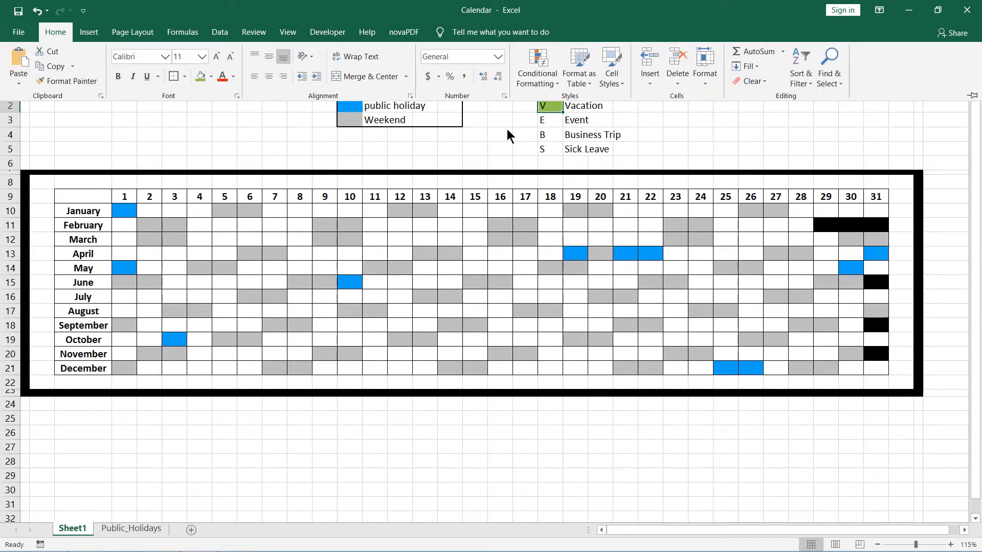
{"action": "left_click", "coordinate": [546, 116]}
{"action": "left_click", "coordinate": [545, 118]}
{"action": "left_click", "coordinate": [54, 35]}
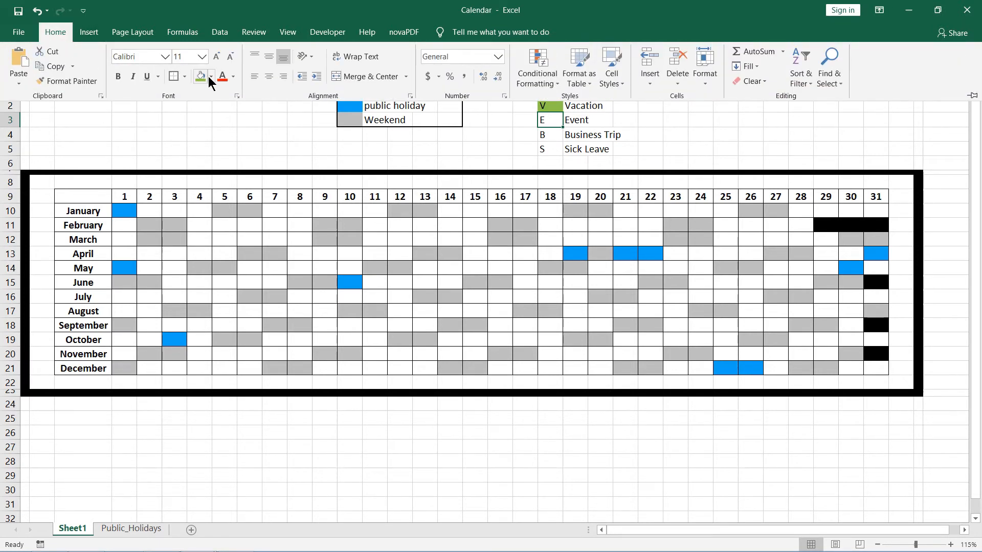
{"action": "left_click", "coordinate": [211, 77]}
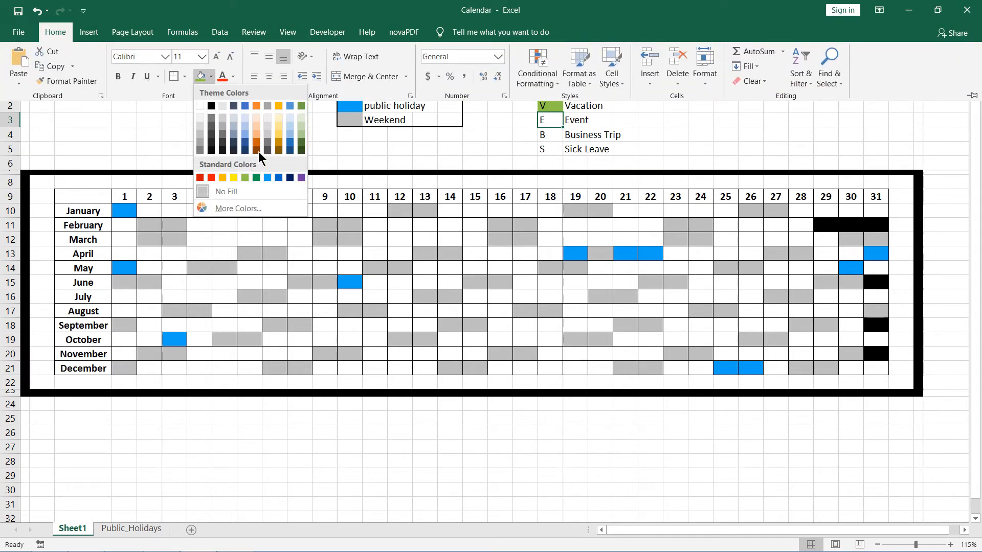
{"action": "left_click", "coordinate": [278, 126]}
{"action": "left_click", "coordinate": [555, 136]}
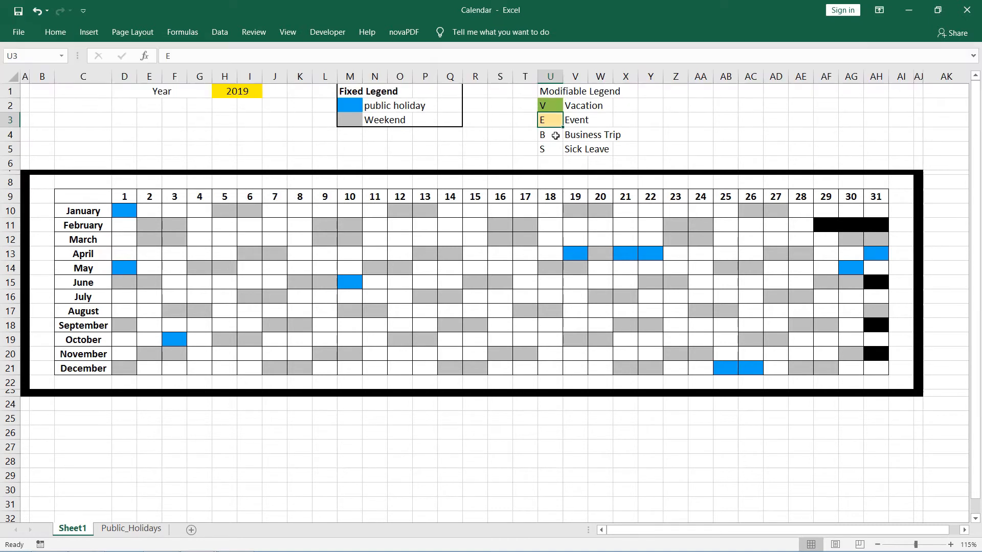
Step: Fill the Business Trip code cell U4 with purple and the Sick Leave code cell U5 with red
{"action": "left_click", "coordinate": [549, 135]}
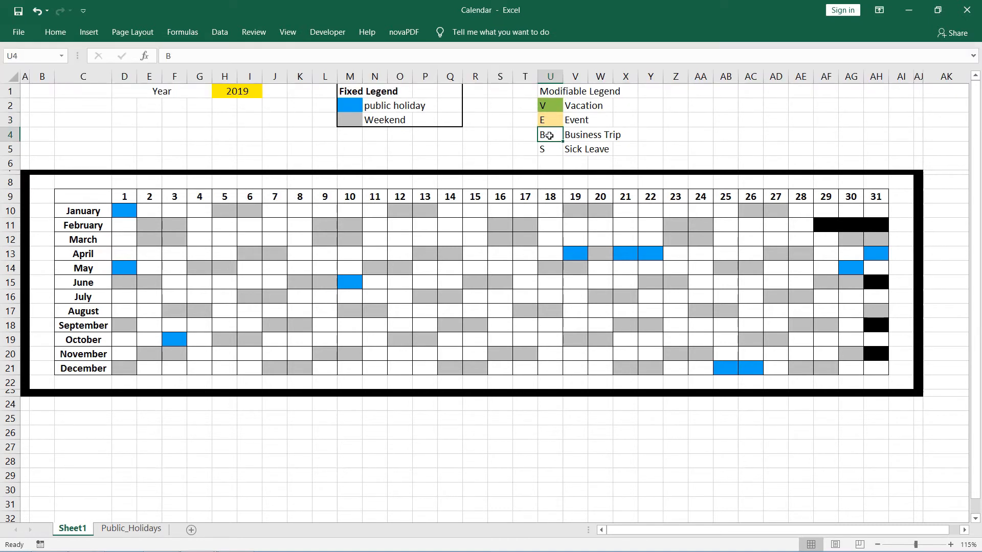
{"action": "left_click", "coordinate": [55, 33]}
{"action": "left_click", "coordinate": [211, 77]}
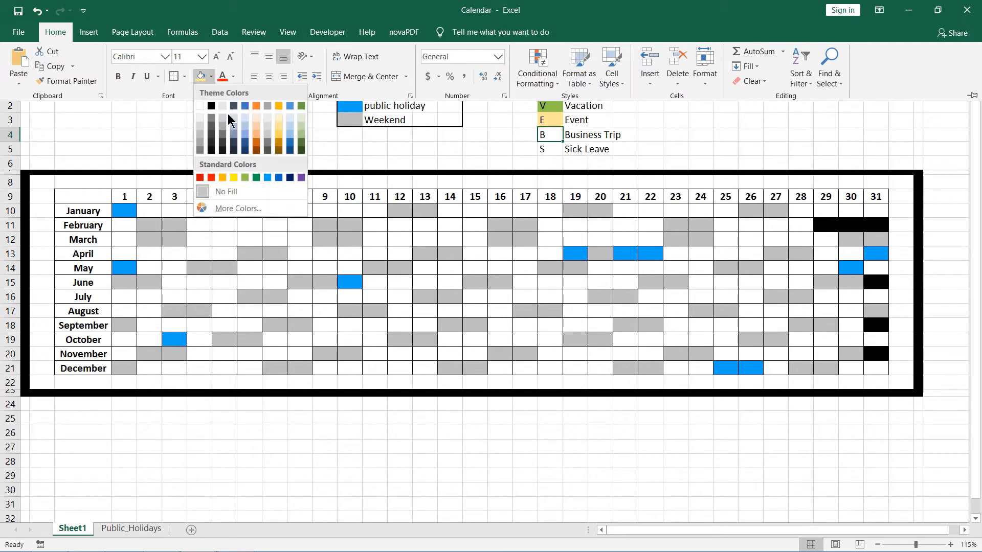
{"action": "left_click", "coordinate": [298, 179]}
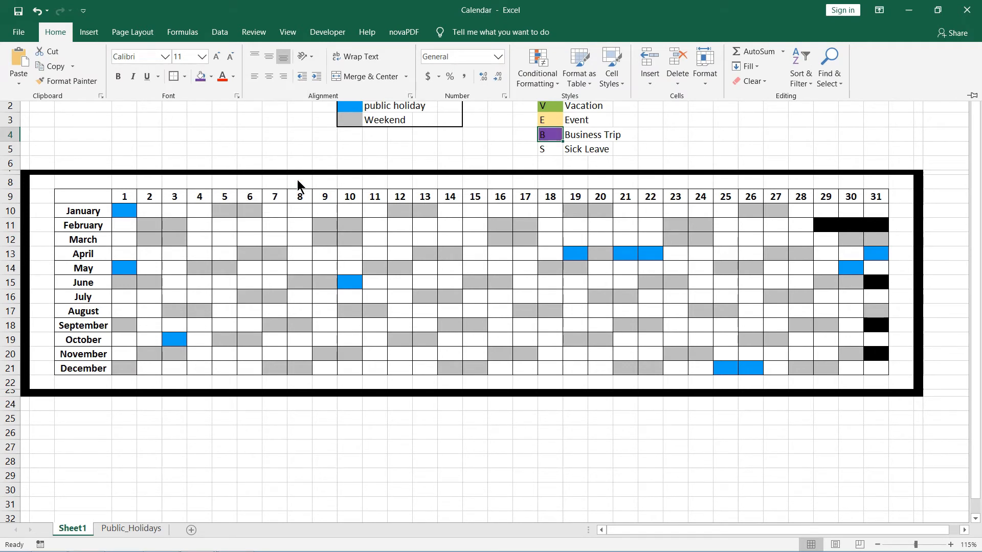
{"action": "left_click", "coordinate": [552, 149]}
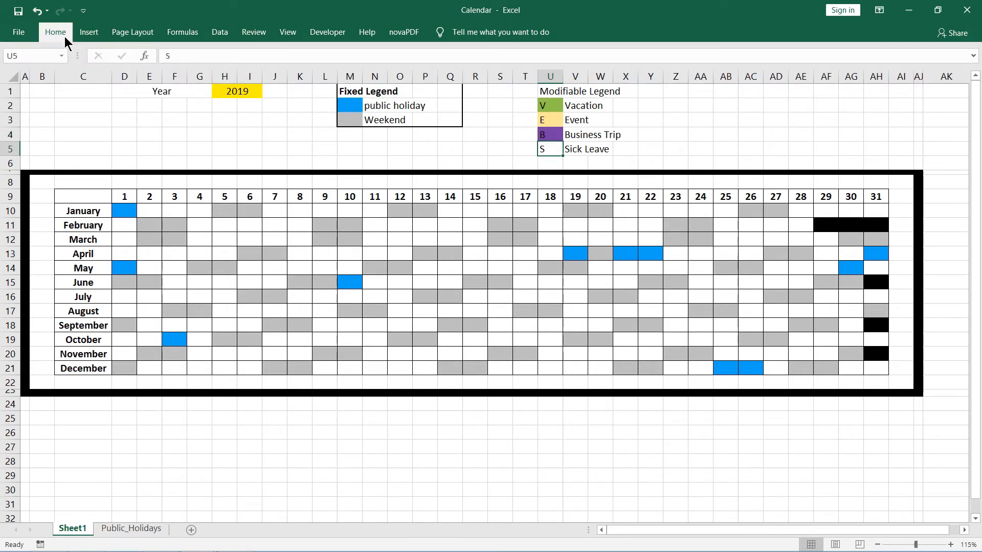
{"action": "left_click", "coordinate": [63, 35]}
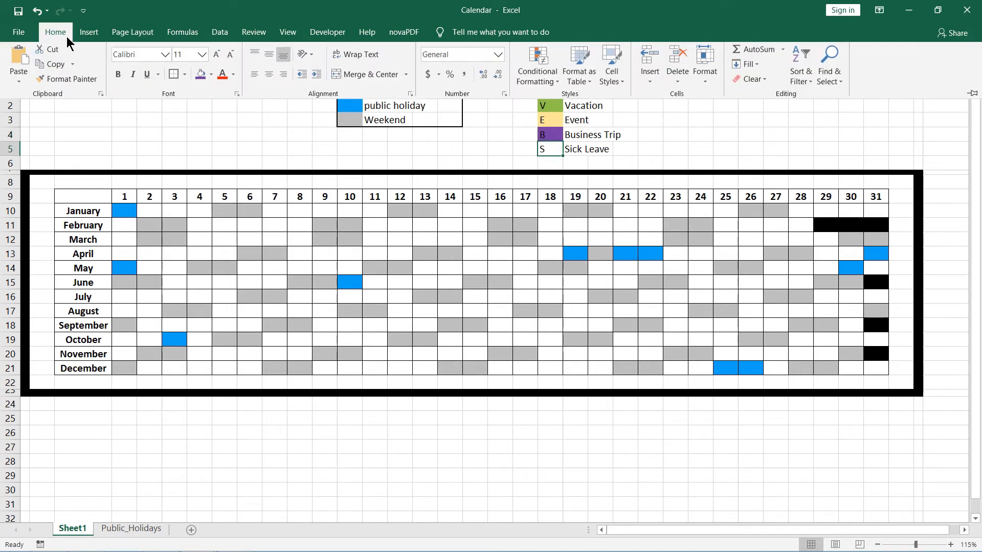
{"action": "left_click", "coordinate": [212, 78]}
{"action": "left_click", "coordinate": [211, 177]}
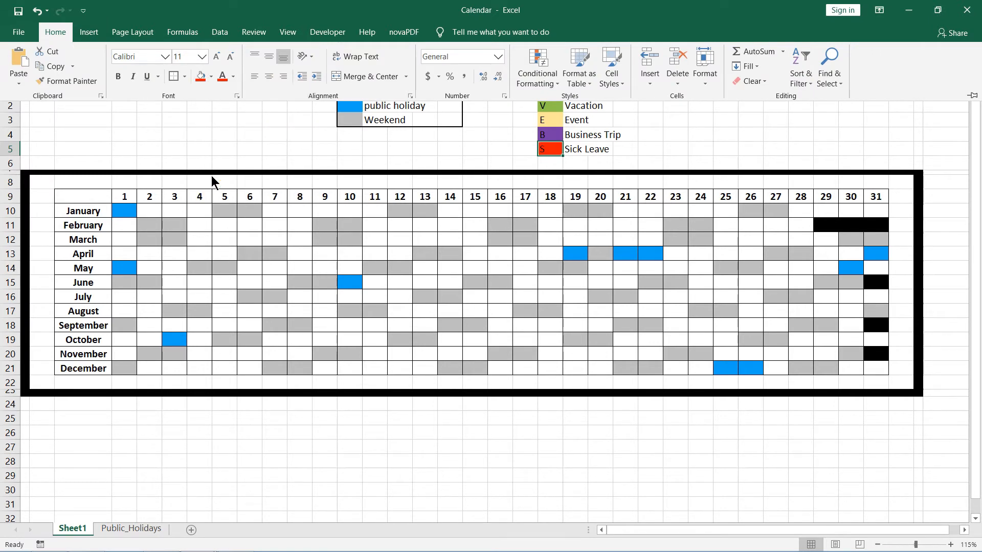
Step: Make the Modifiable Legend heading bold and put an outside border around the legend block U1:Z5
{"action": "left_click", "coordinate": [544, 95]}
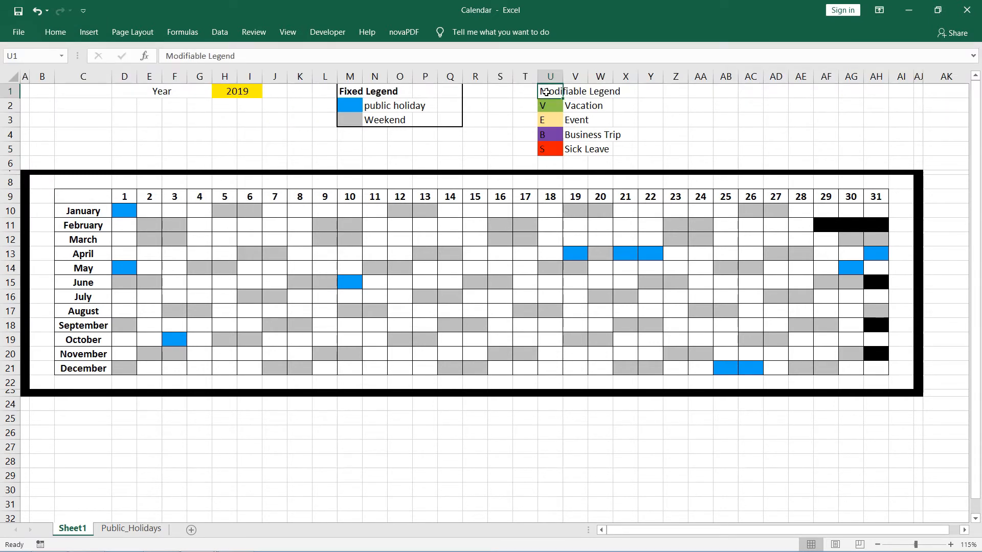
{"action": "key", "text": "ctrl+b"}
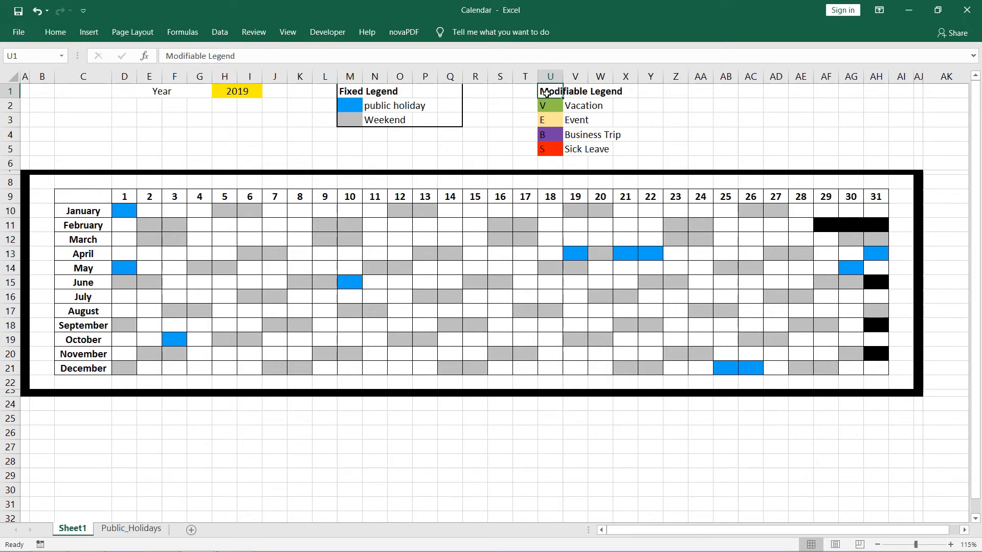
{"action": "left_click_drag", "start_coordinate": [546, 93], "coordinate": [675, 155]}
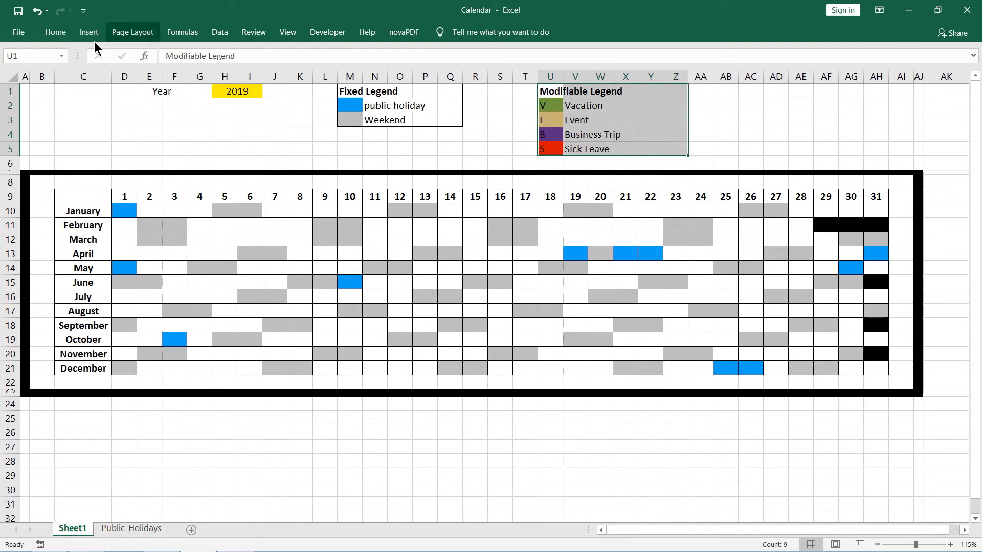
{"action": "left_click", "coordinate": [47, 32]}
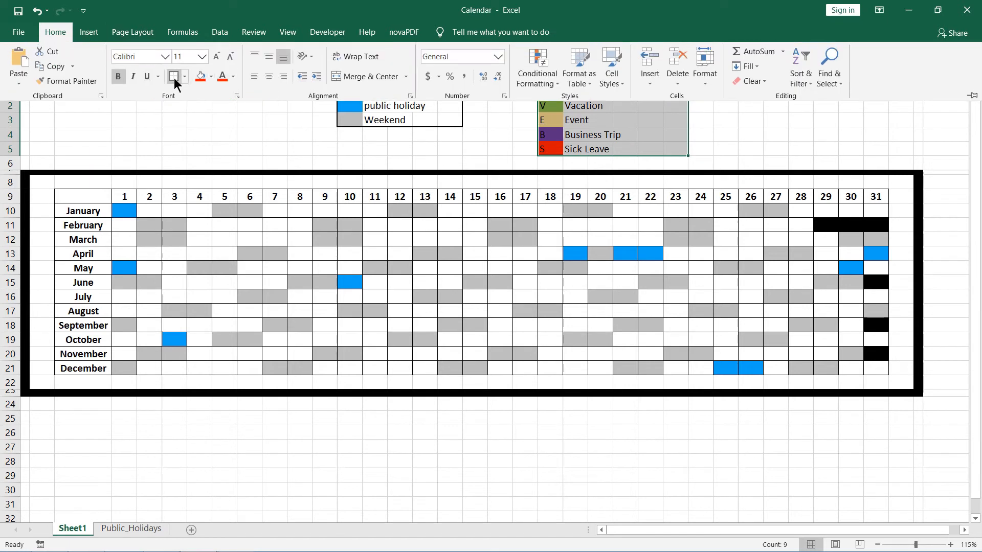
{"action": "left_click", "coordinate": [259, 125]}
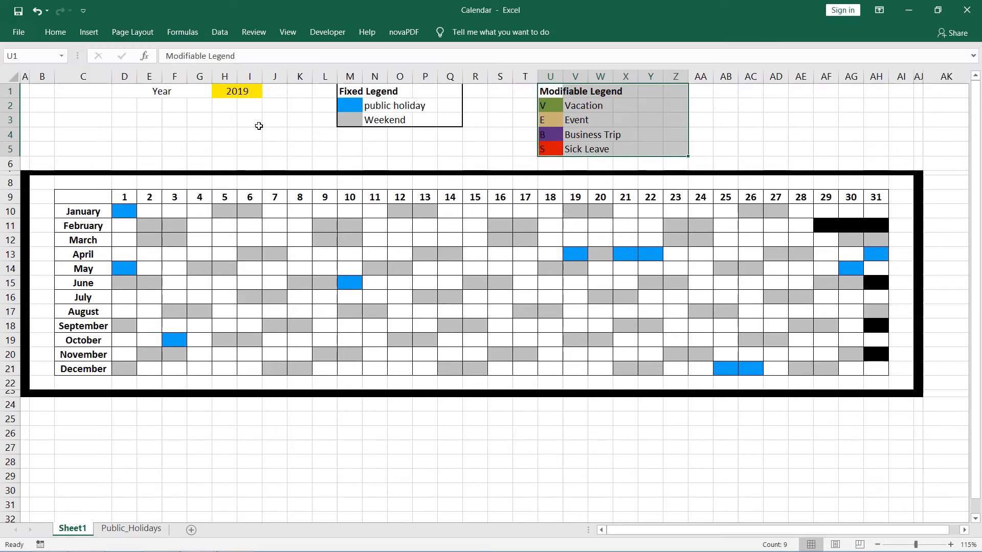
{"action": "left_click", "coordinate": [319, 148]}
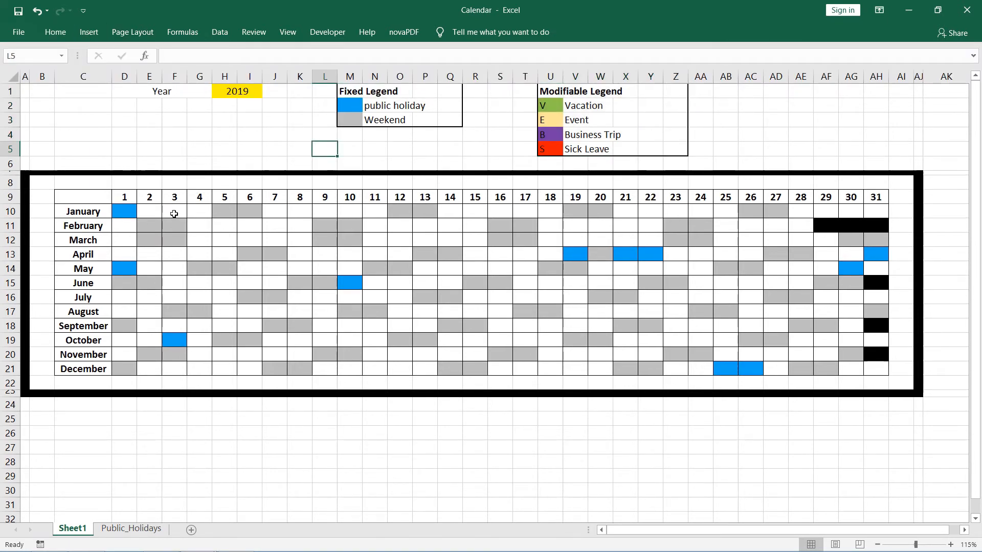
Step: Enter the vacation code "V" in the calendar for January 2, 3 and 4
{"action": "left_click", "coordinate": [149, 211]}
{"action": "type", "text": "V"}
{"action": "key", "text": "Tab"}
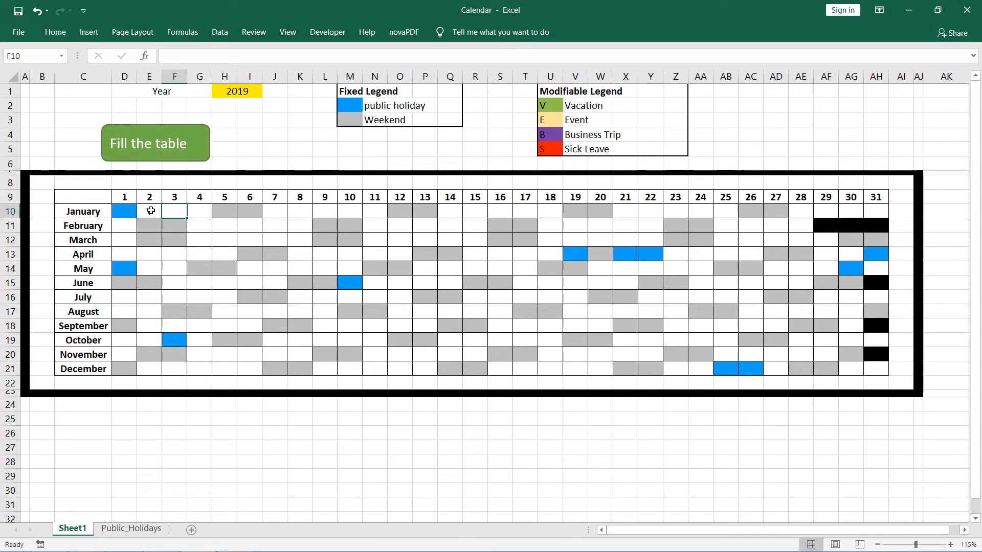
{"action": "type", "text": "V"}
{"action": "key", "text": "Tab"}
{"action": "type", "text": "V"}
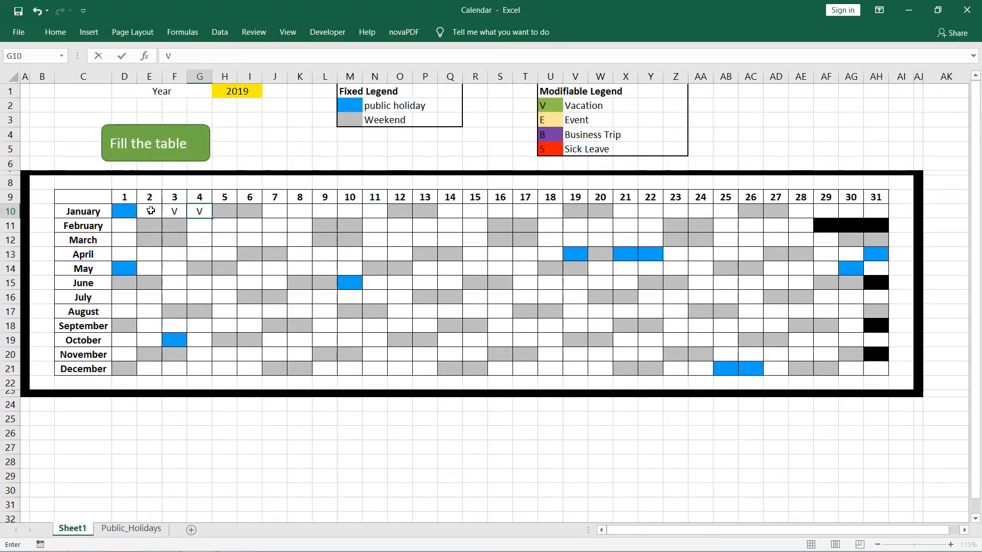
Step: Enter the event code "E" in the calendar for March 4 and 5
{"action": "key", "text": "Down"}
{"action": "key", "text": "Down"}
{"action": "type", "text": "E"}
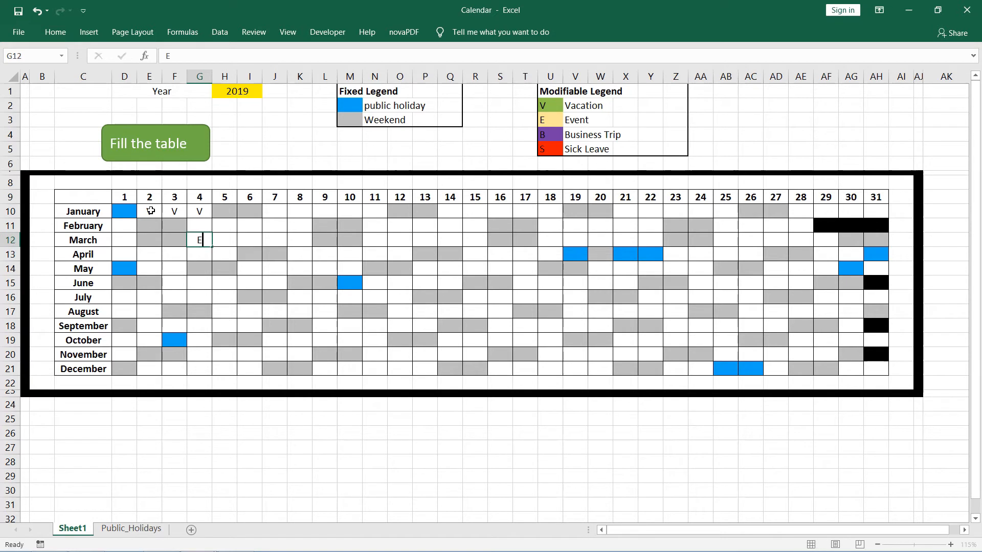
{"action": "key", "text": "Tab"}
{"action": "type", "text": "E"}
Step: Enter the business trip code "B" in the calendar for April 9 and 10
{"action": "key", "text": "Down"}
{"action": "key", "text": "Right"}
{"action": "key", "text": "Right"}
{"action": "key", "text": "Right"}
{"action": "key", "text": "Right"}
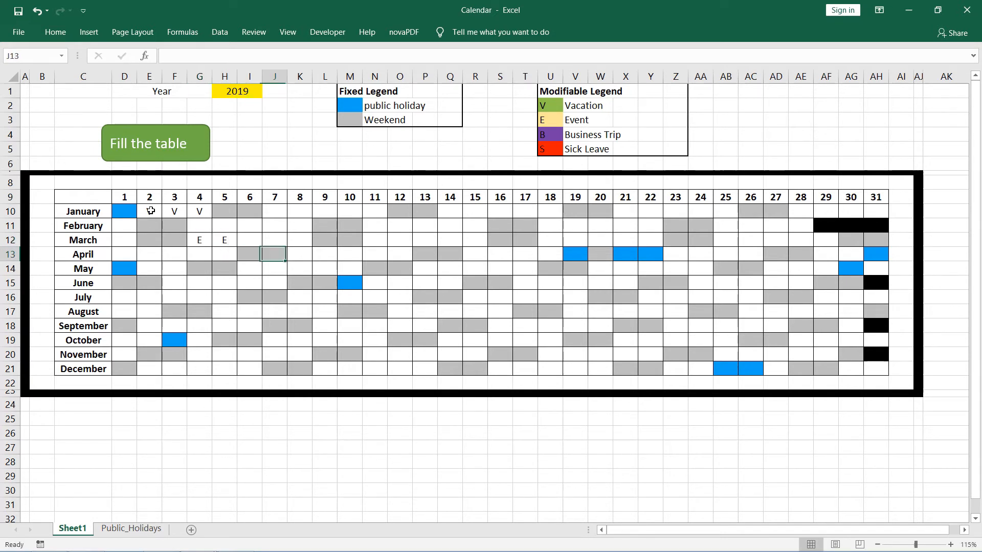
{"action": "type", "text": "B"}
{"action": "key", "text": "Tab"}
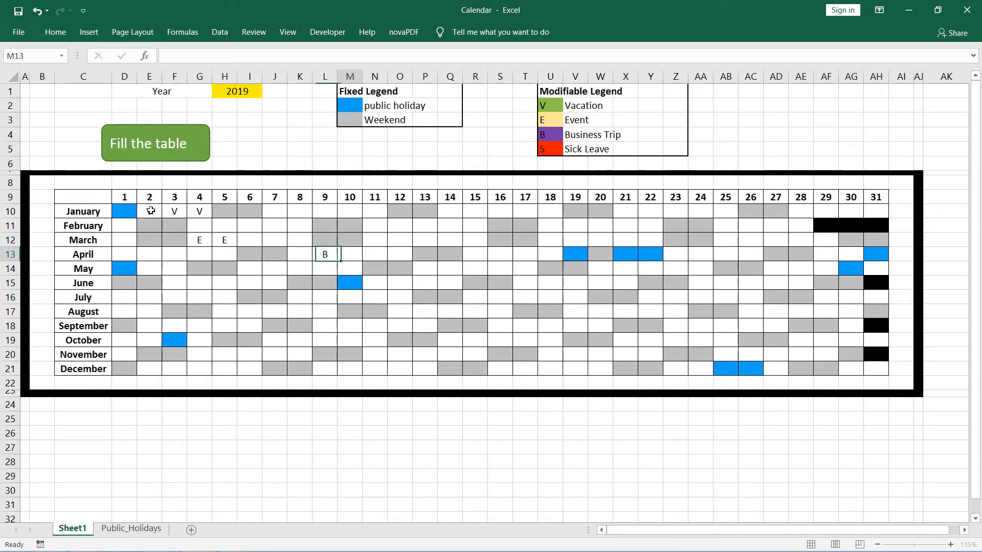
{"action": "type", "text": "B"}
{"action": "key", "text": "Tab"}
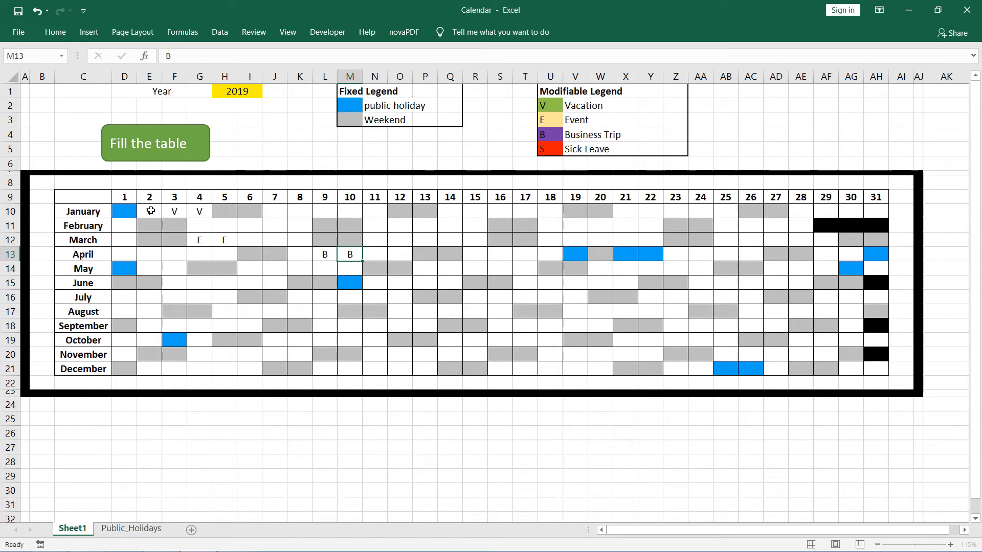
Step: Enter the sick leave code "S" in the calendar for June 11 and 12
{"action": "key", "text": "Down"}
{"action": "key", "text": "Down"}
{"action": "type", "text": "S"}
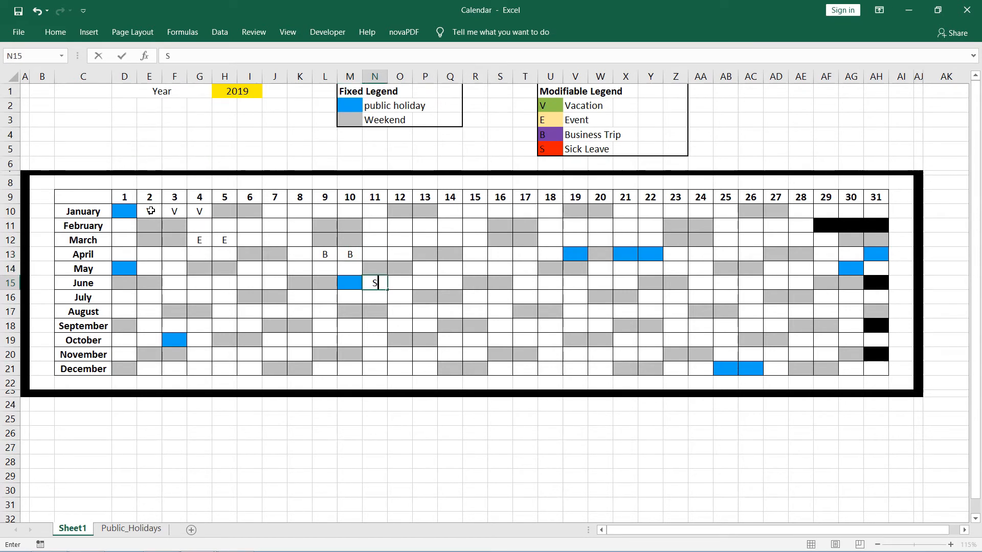
{"action": "key", "text": "Tab"}
{"action": "type", "text": "S"}
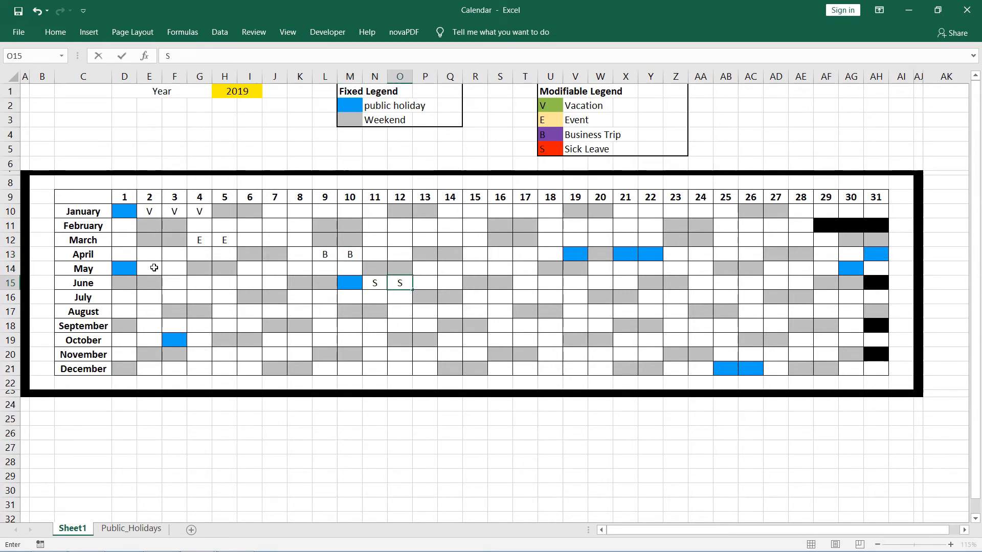
Step: Create a conditional formatting rule on D10:AH21 for cells whose value is equal to =$U$2, the Vacation code
{"action": "mouse_move", "coordinate": [128, 214]}
{"action": "left_mouse_down"}
{"action": "mouse_move", "coordinate": [263, 266]}
{"action": "mouse_move", "coordinate": [660, 365]}
{"action": "mouse_move", "coordinate": [850, 361]}
{"action": "mouse_move", "coordinate": [877, 373]}
{"action": "left_mouse_up"}
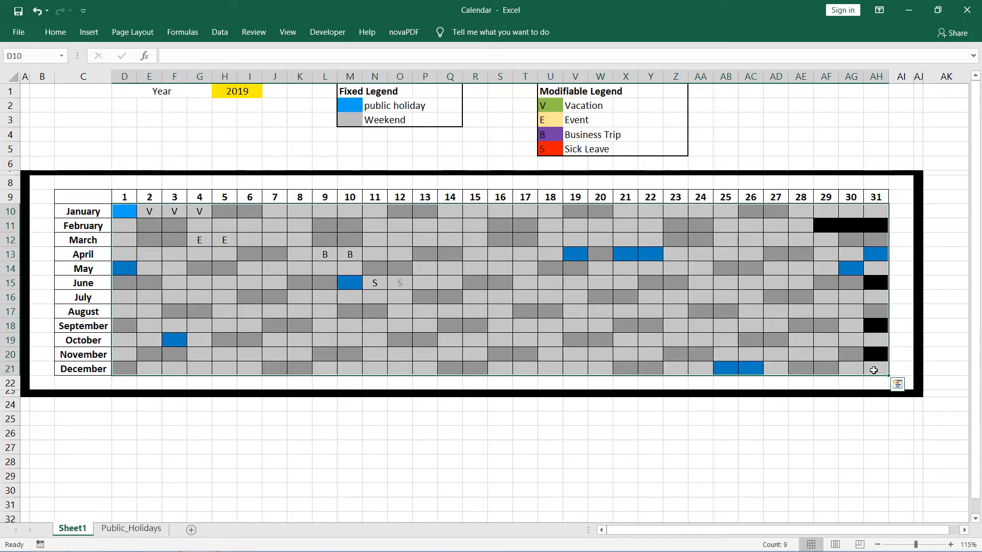
{"action": "left_click", "coordinate": [55, 32]}
{"action": "left_click", "coordinate": [538, 79]}
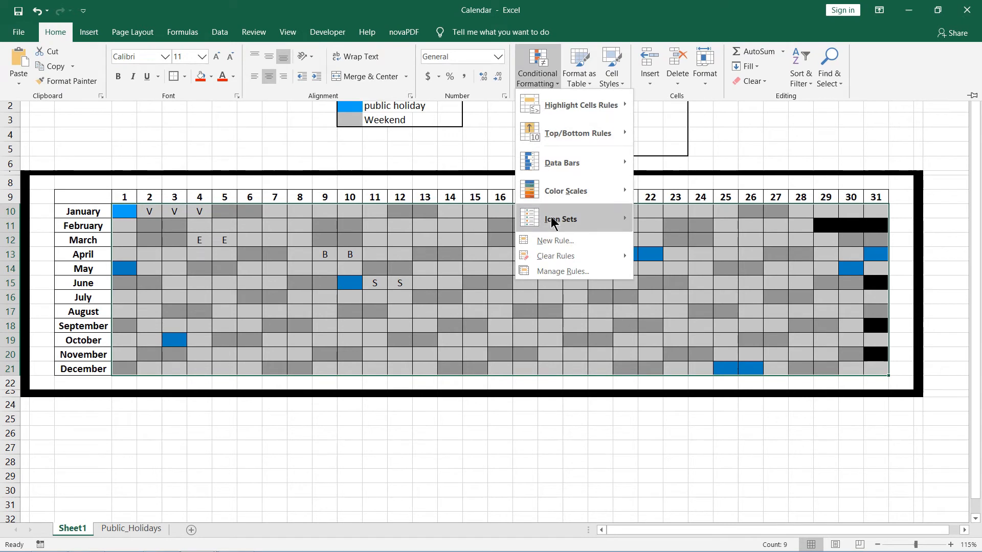
{"action": "left_click", "coordinate": [553, 241]}
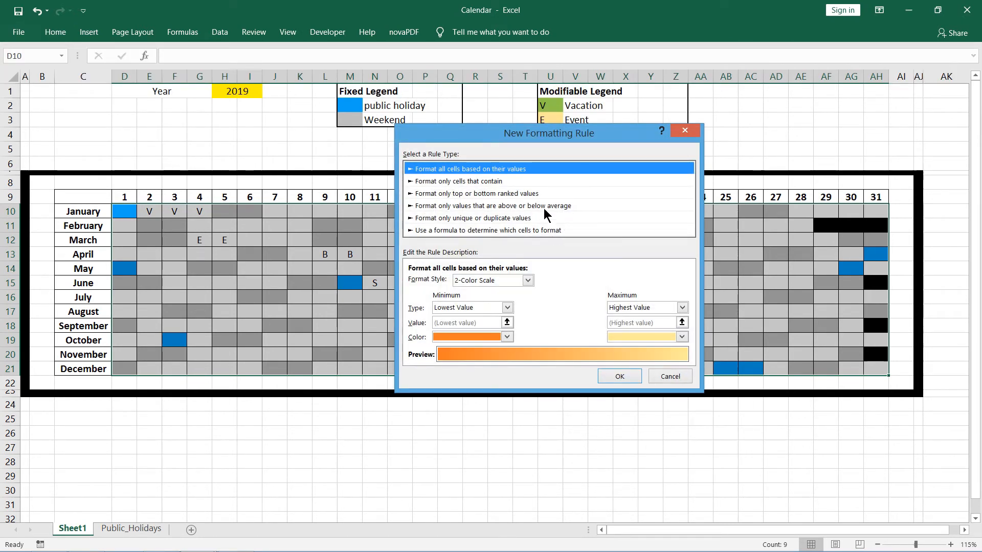
{"action": "left_click", "coordinate": [499, 180]}
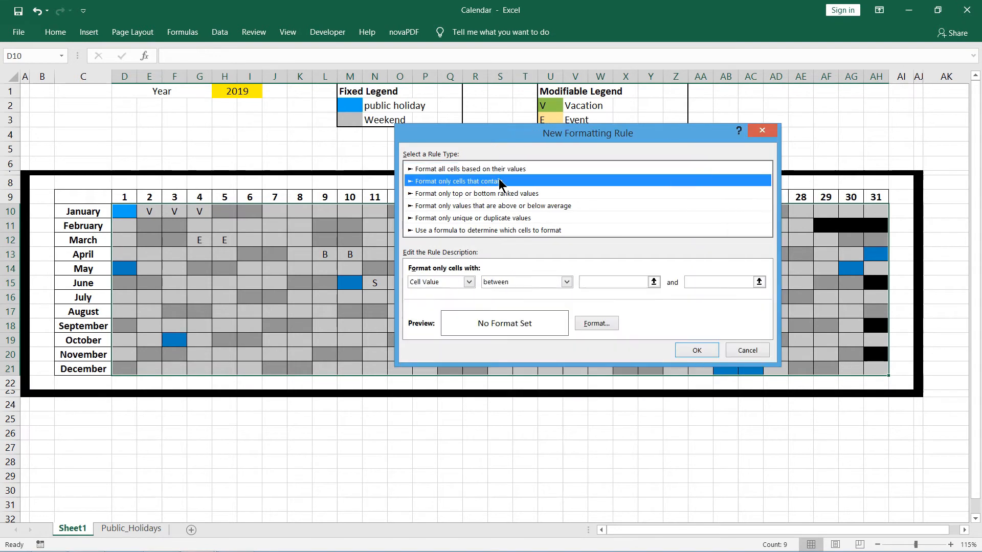
{"action": "left_click", "coordinate": [567, 282]}
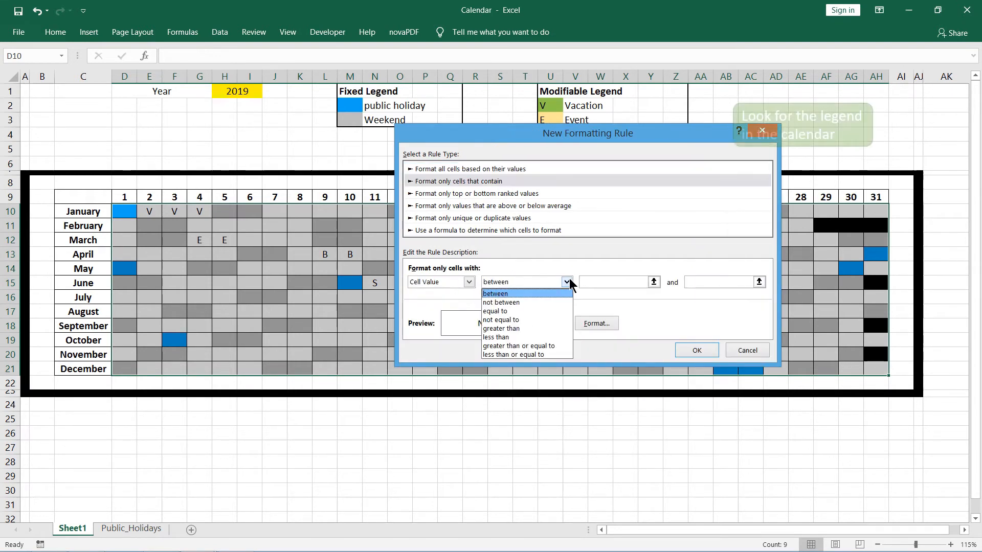
{"action": "left_click", "coordinate": [526, 312]}
{"action": "left_click", "coordinate": [654, 282]}
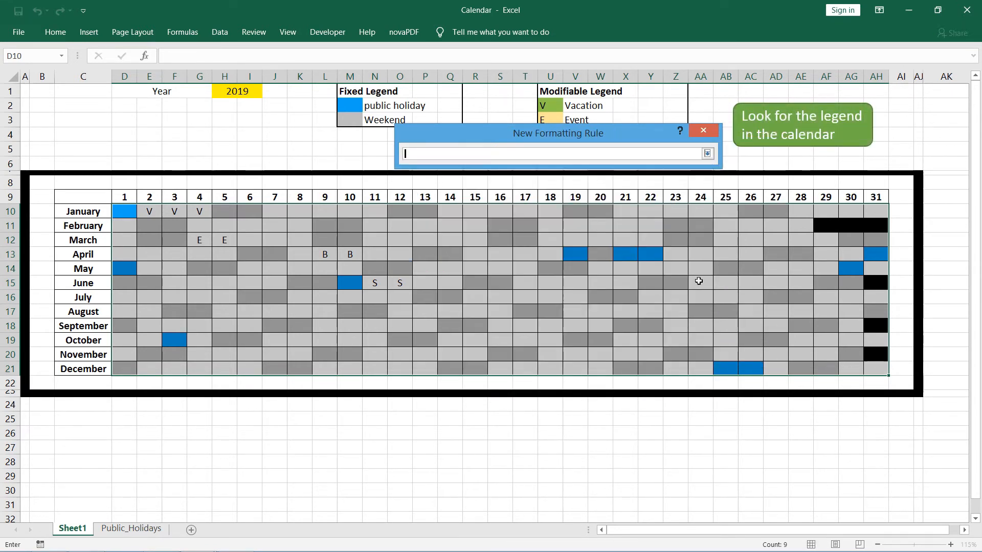
{"action": "left_click", "coordinate": [550, 105]}
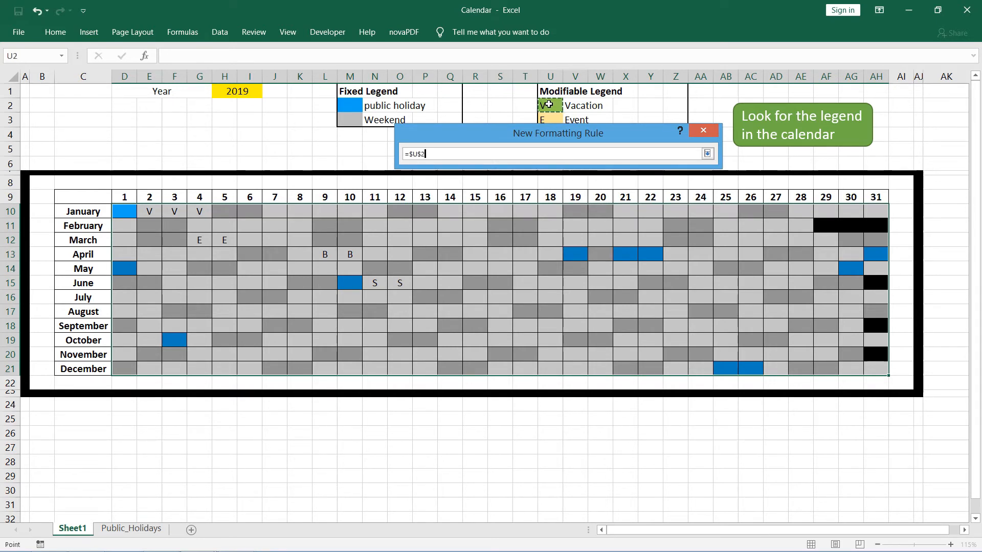
{"action": "left_click", "coordinate": [707, 153]}
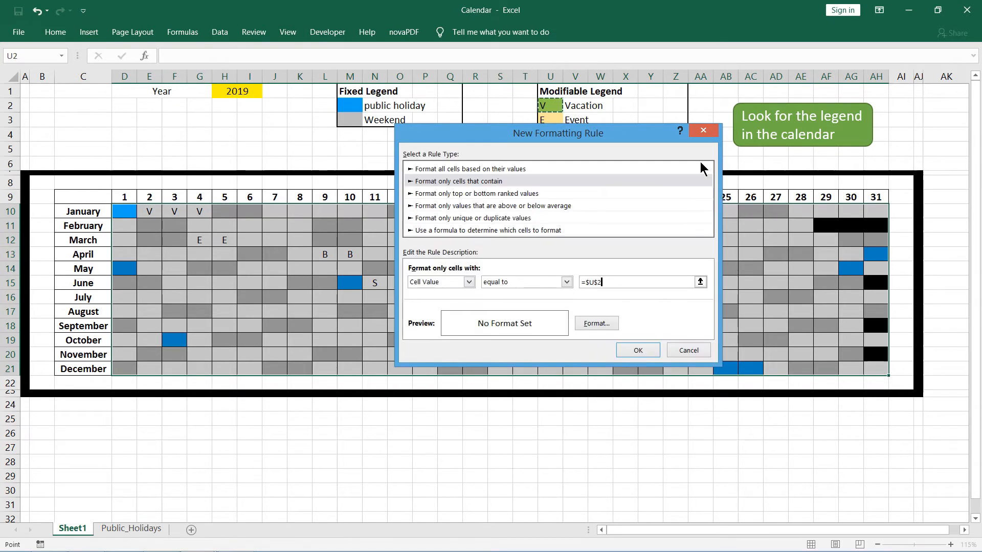
Step: Give the Vacation rule a light green fill with an outline border and apply it to the calendar
{"action": "left_click", "coordinate": [608, 315]}
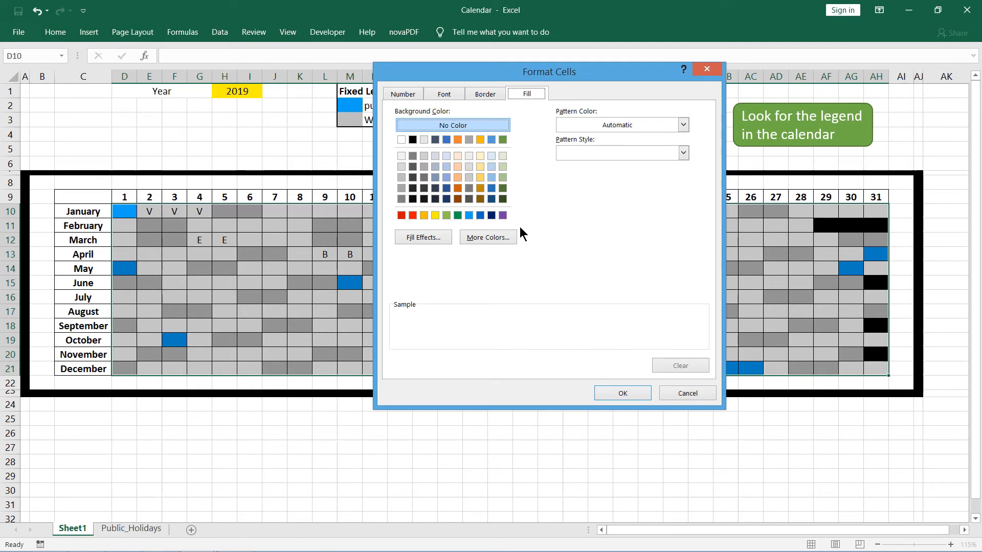
{"action": "left_click", "coordinate": [448, 216]}
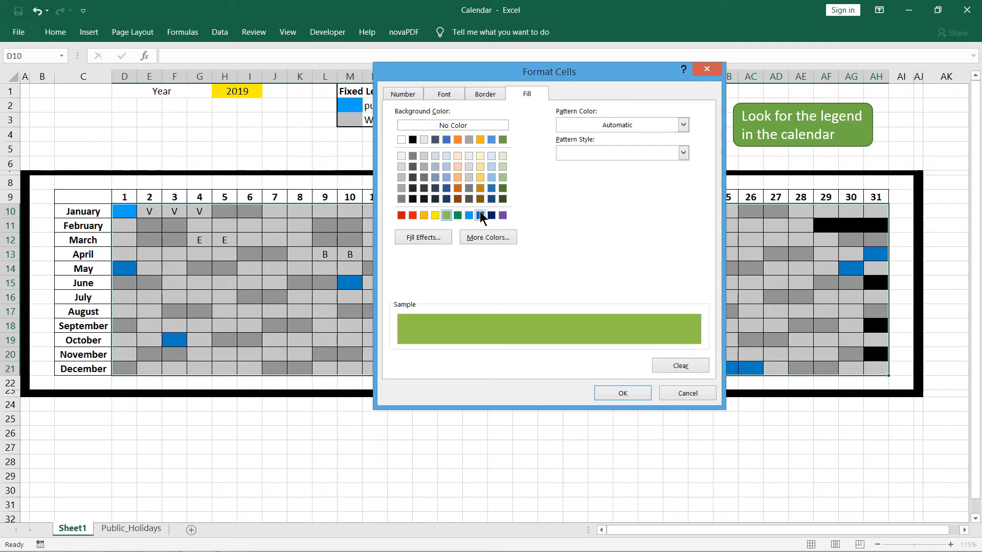
{"action": "left_click", "coordinate": [494, 94]}
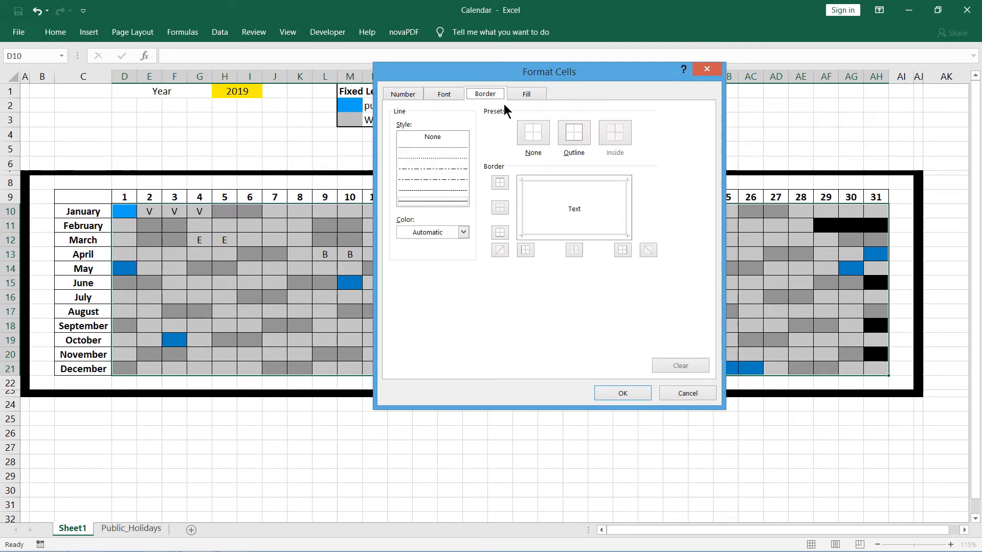
{"action": "left_click", "coordinate": [566, 136]}
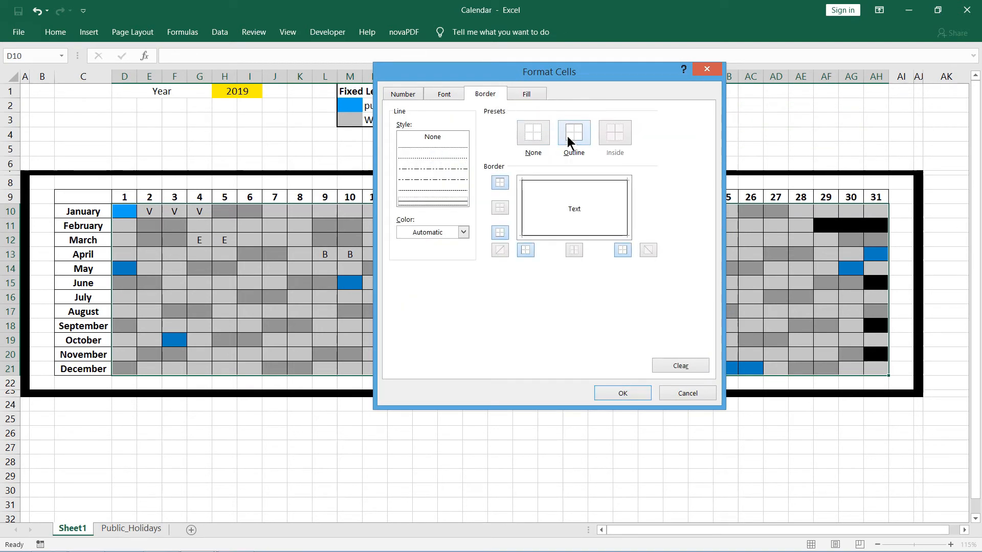
{"action": "left_click", "coordinate": [621, 393]}
{"action": "left_click", "coordinate": [637, 350]}
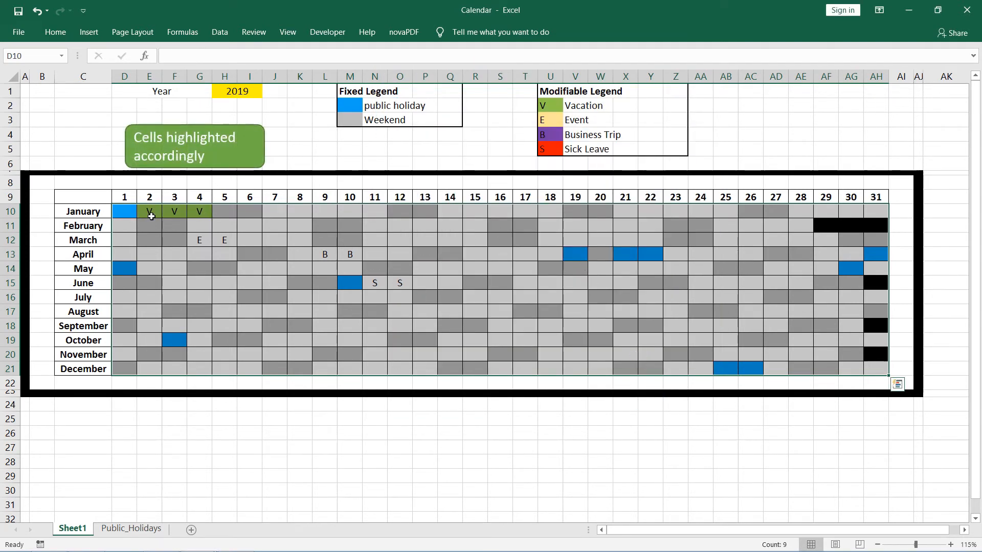
Step: Set up another conditional formatting rule on the calendar days for cell values equal to =$U$3, the Event code
{"action": "left_click", "coordinate": [63, 34]}
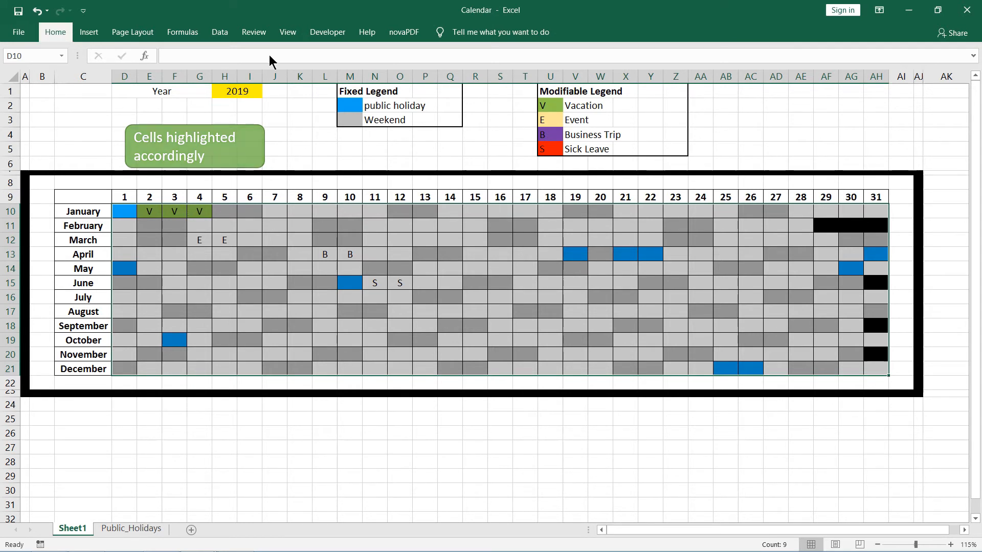
{"action": "left_click", "coordinate": [535, 81]}
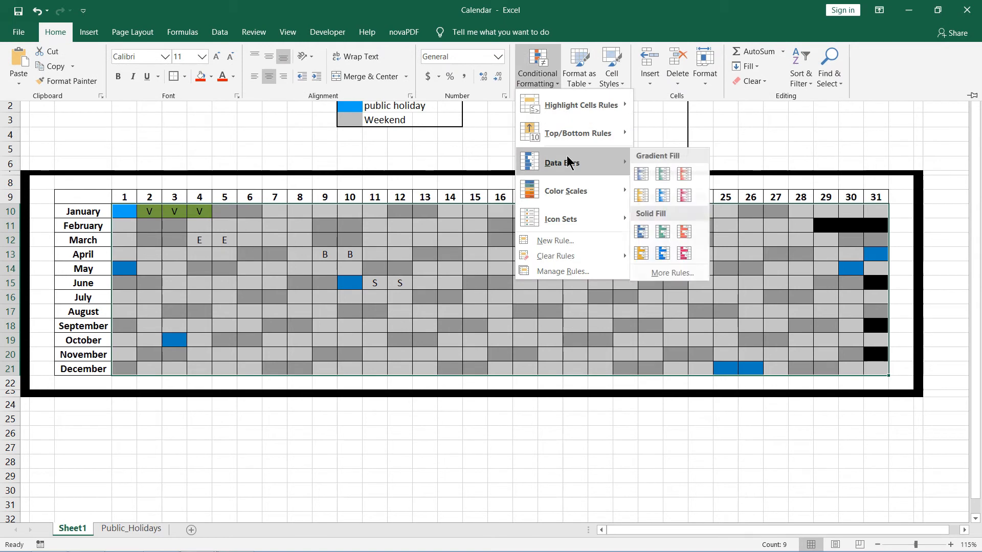
{"action": "left_click", "coordinate": [566, 245]}
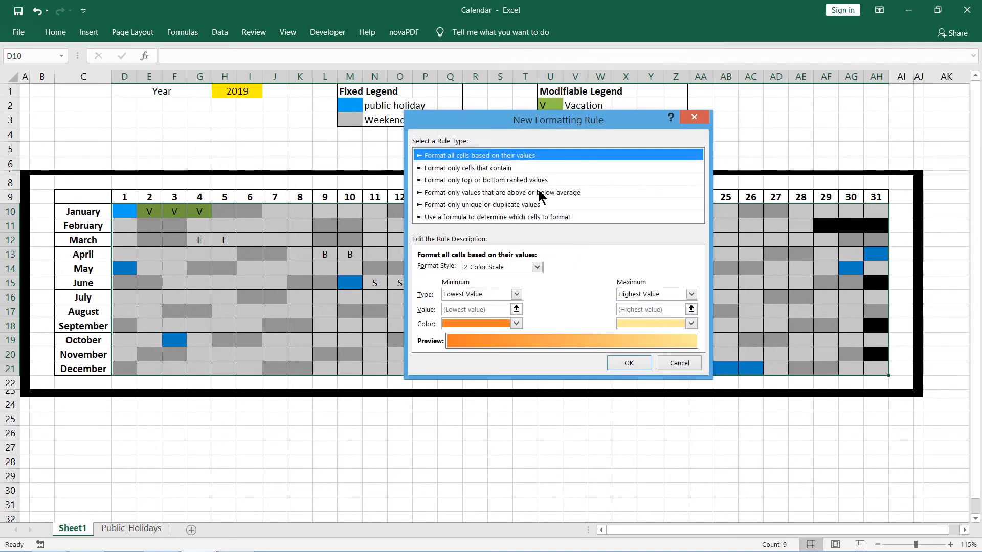
{"action": "left_click", "coordinate": [500, 167]}
{"action": "left_click", "coordinate": [575, 269]}
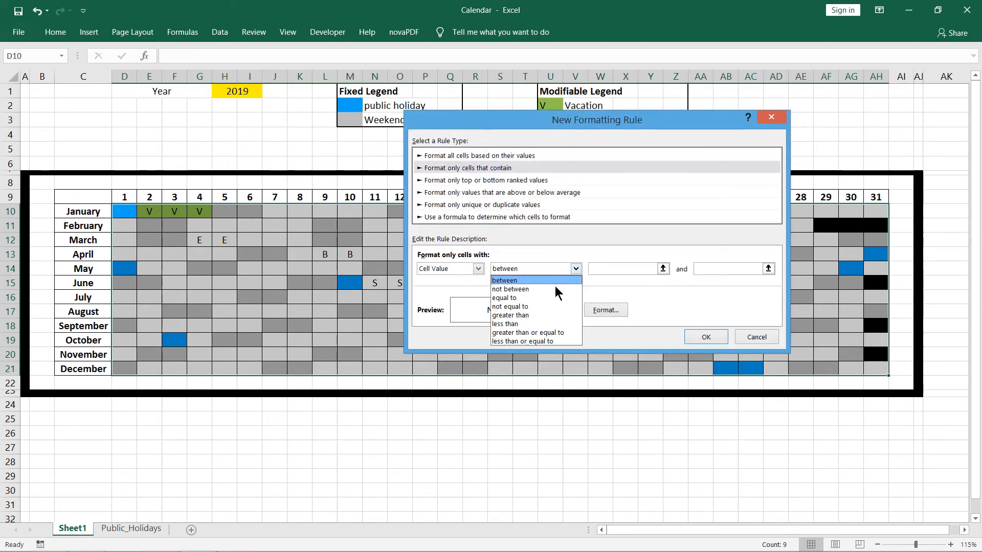
{"action": "left_click", "coordinate": [547, 298]}
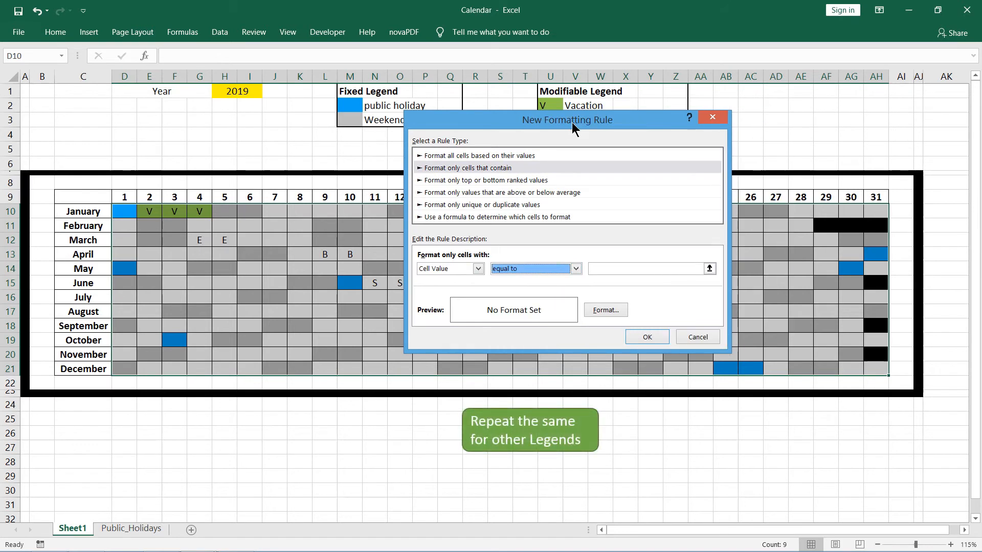
{"action": "left_click_drag", "start_coordinate": [572, 122], "coordinate": [571, 173]}
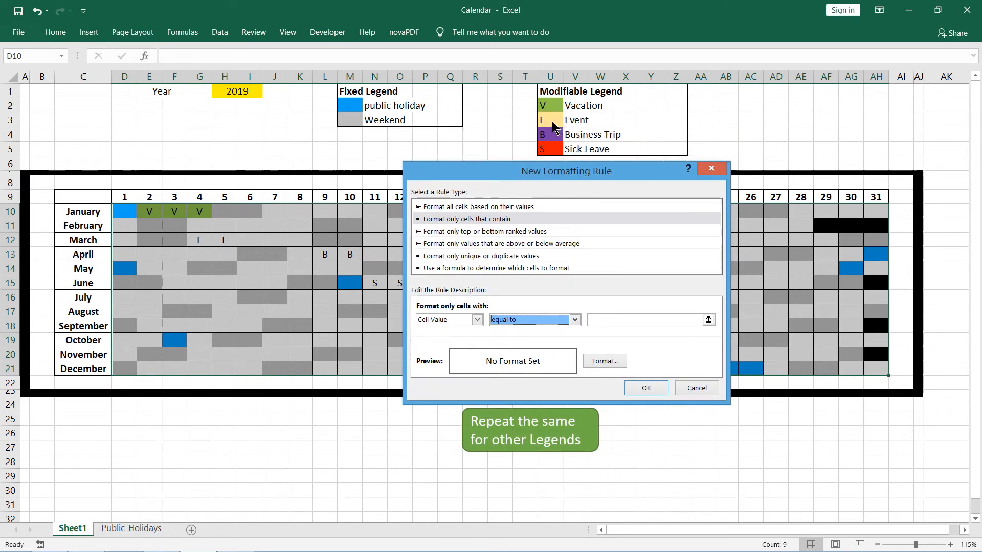
{"action": "left_click", "coordinate": [709, 320]}
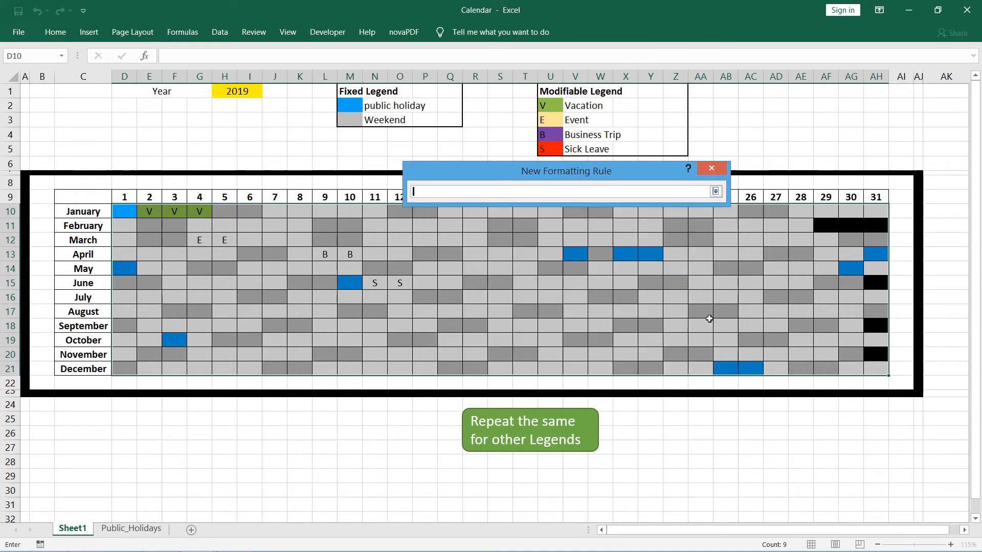
{"action": "left_click", "coordinate": [551, 122]}
{"action": "left_click", "coordinate": [716, 191]}
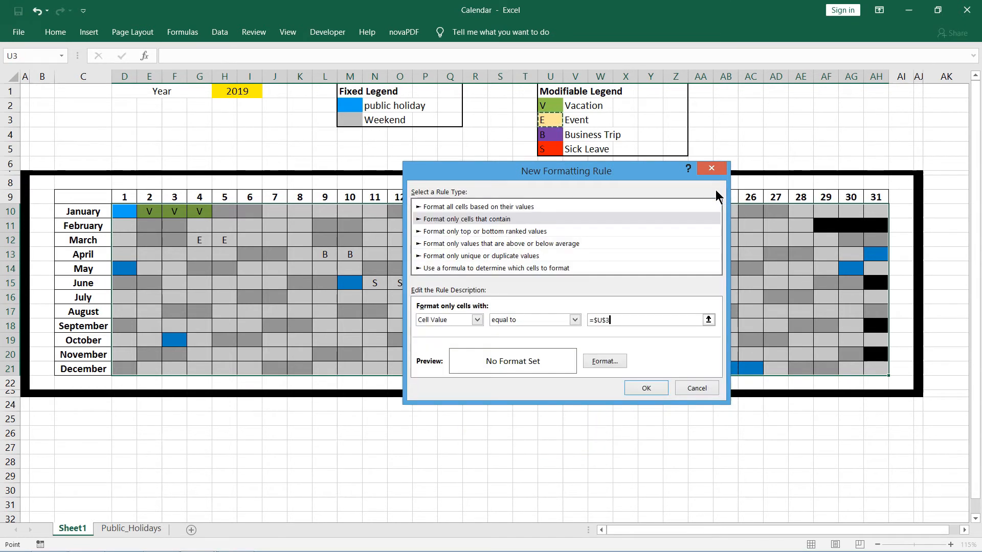
Step: Give the Event rule a light yellow fill and apply it to the calendar days
{"action": "left_click", "coordinate": [609, 357]}
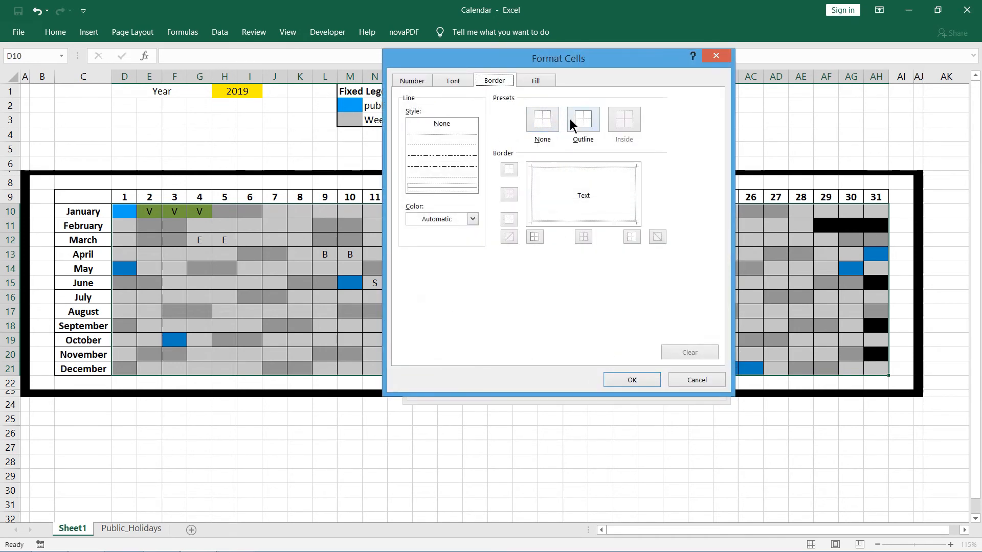
{"action": "left_click", "coordinate": [536, 82]}
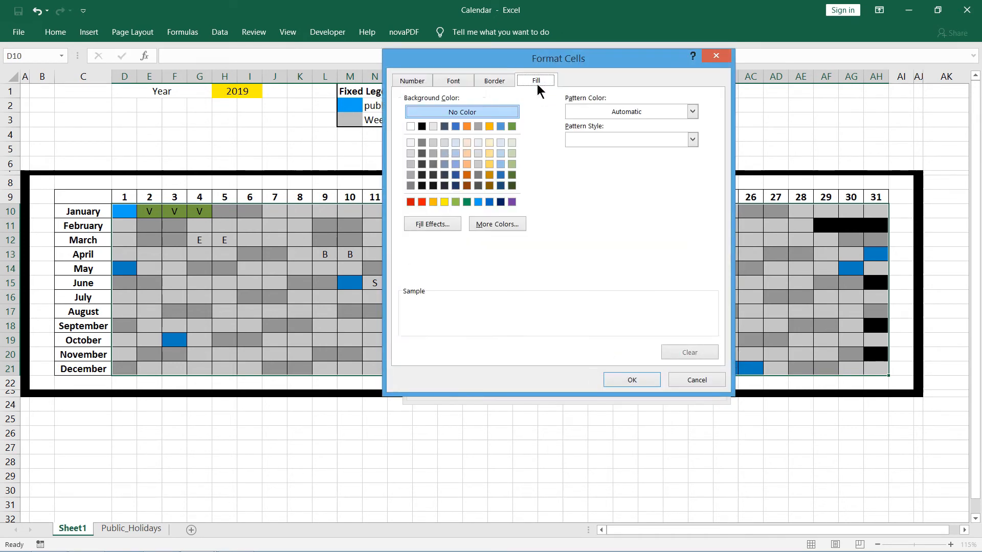
{"action": "left_click", "coordinate": [490, 146]}
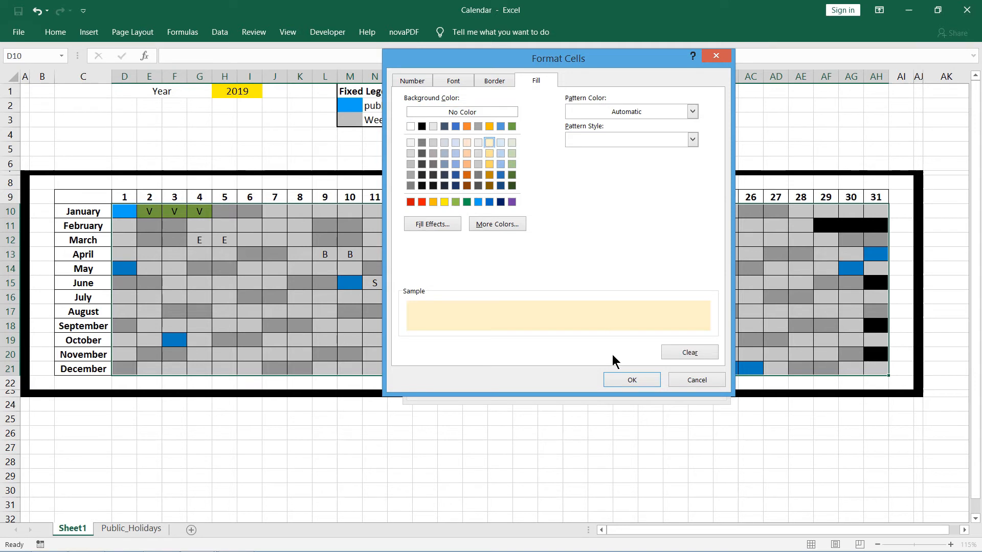
{"action": "left_click", "coordinate": [625, 378]}
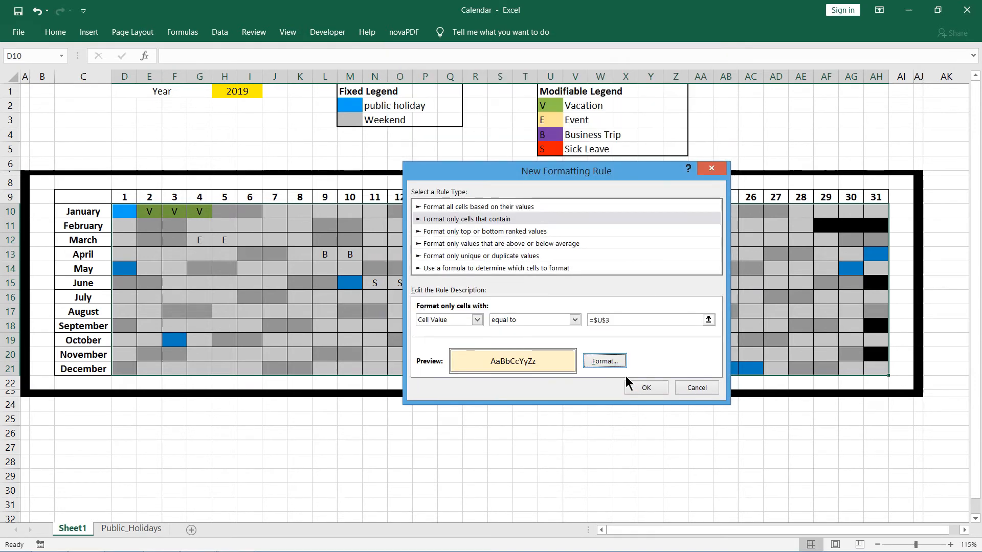
{"action": "left_click", "coordinate": [642, 386]}
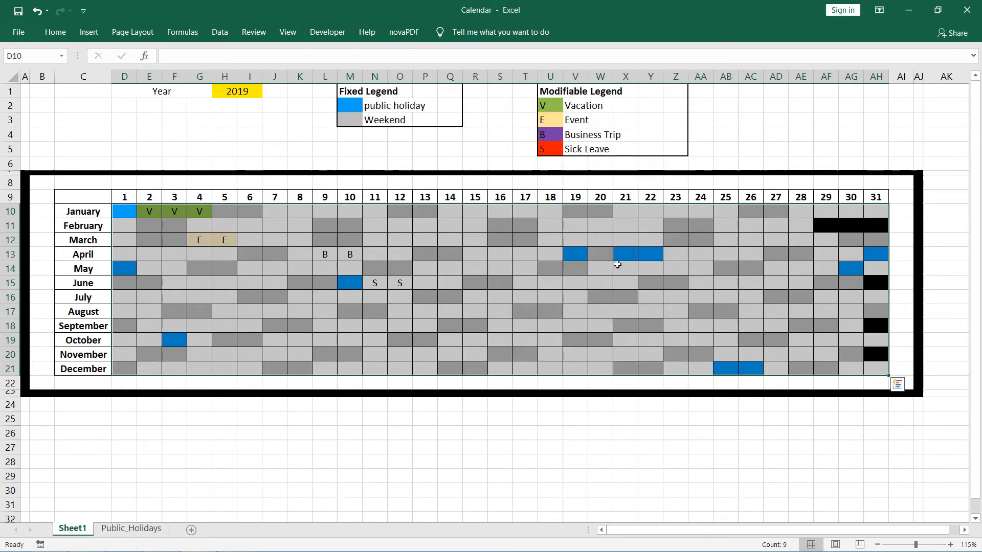
Step: Create a conditional formatting rule on the calendar days for cell values equal to =$U$4, the Business Trip code
{"action": "left_click", "coordinate": [90, 35]}
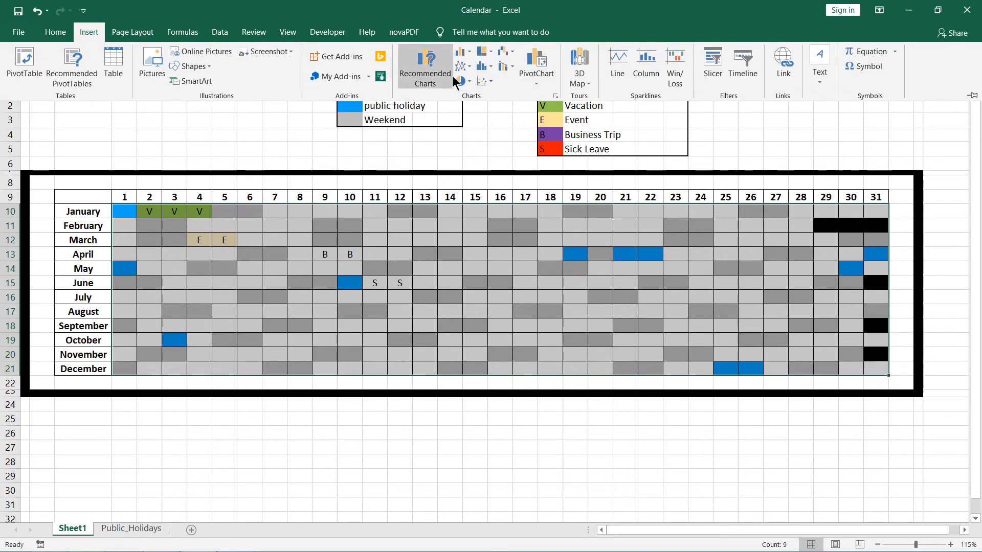
{"action": "left_click", "coordinate": [66, 30]}
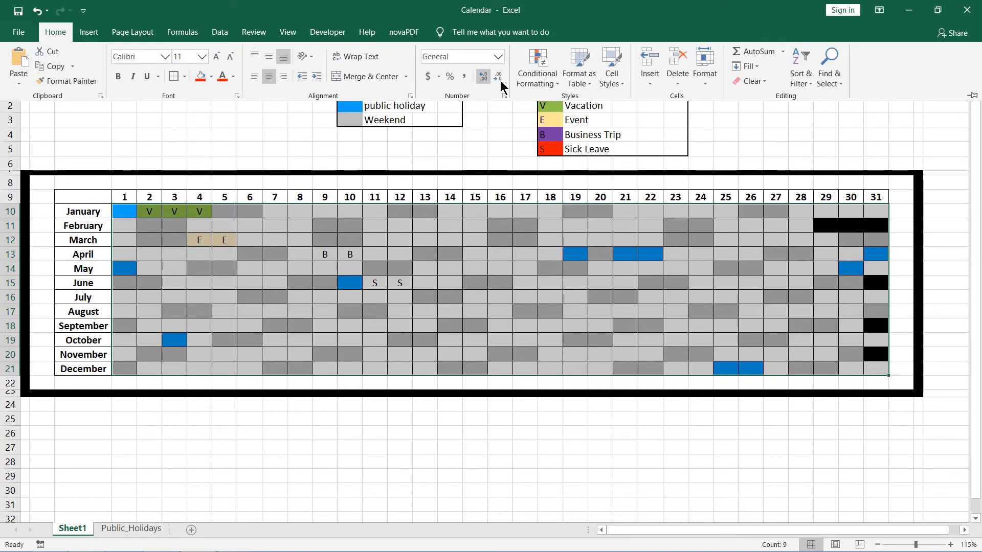
{"action": "left_click", "coordinate": [537, 77]}
{"action": "left_click", "coordinate": [569, 234]}
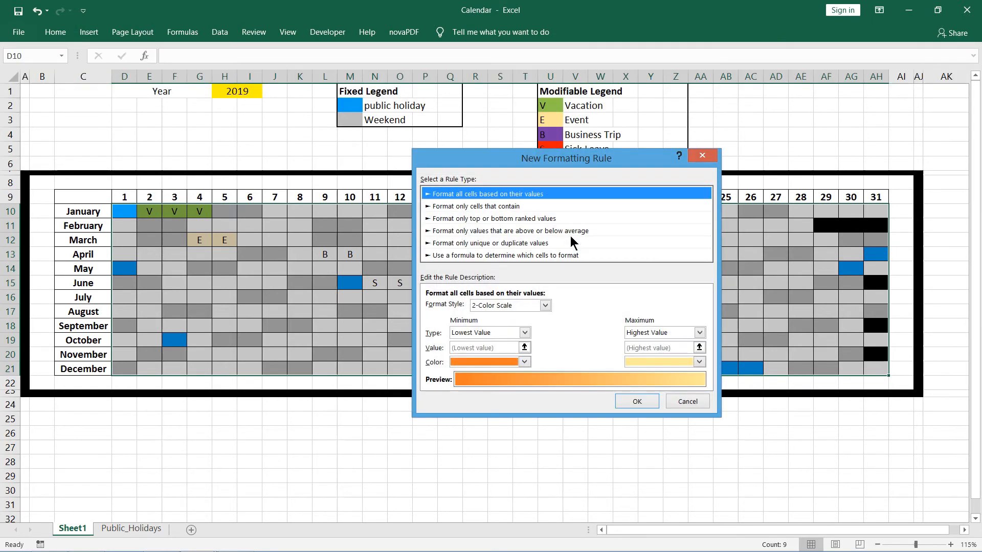
{"action": "left_click", "coordinate": [512, 207]}
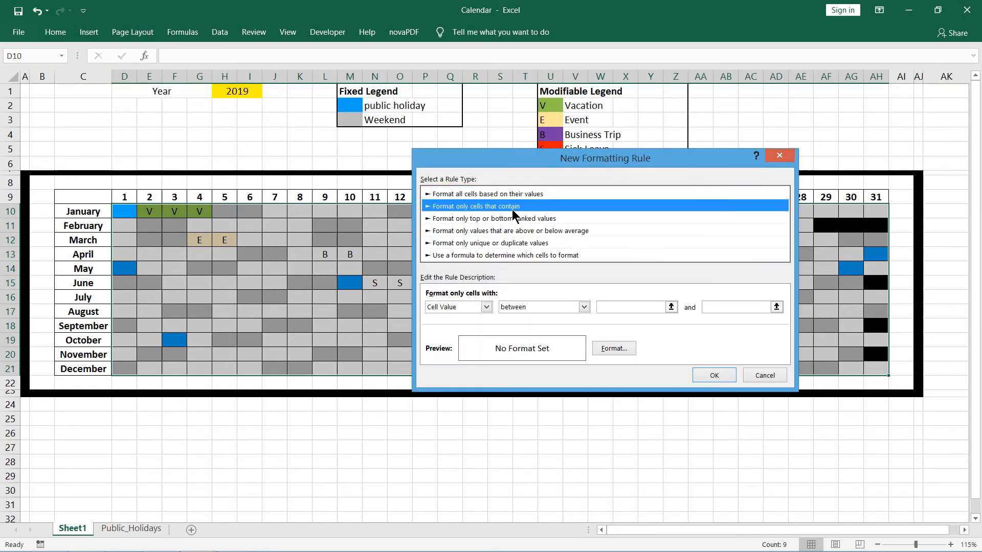
{"action": "left_click", "coordinate": [582, 307]}
{"action": "left_click", "coordinate": [564, 333]}
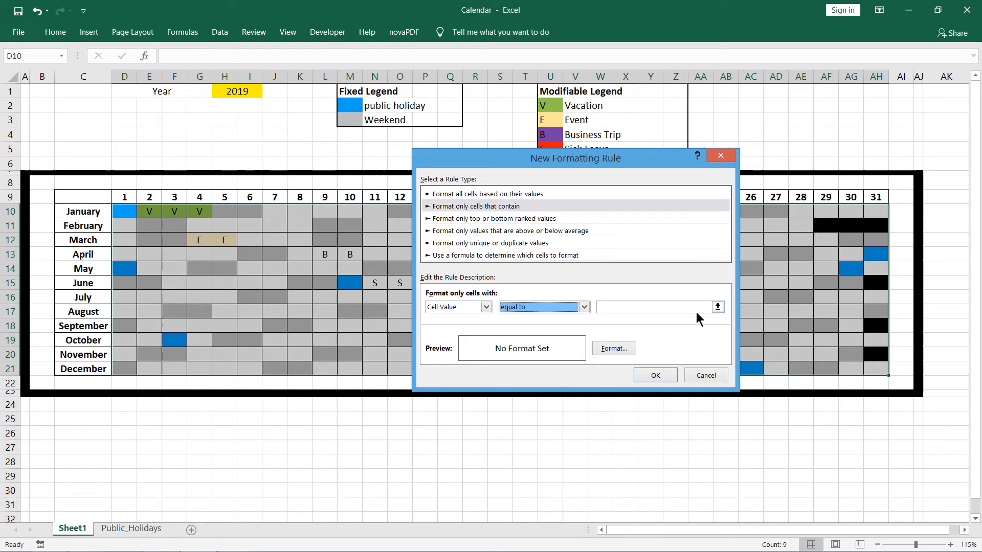
{"action": "left_click", "coordinate": [718, 306]}
{"action": "left_click", "coordinate": [548, 139]}
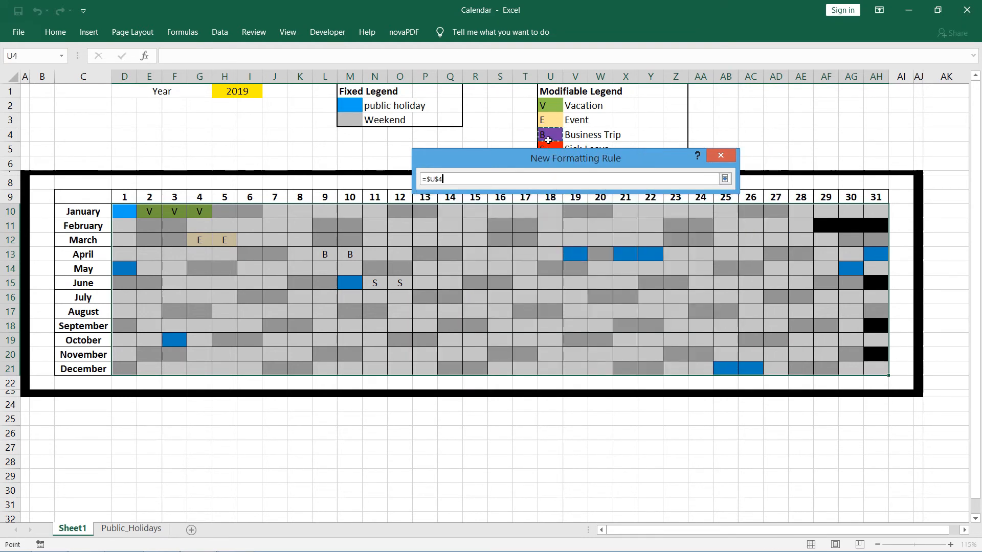
{"action": "left_click", "coordinate": [725, 178]}
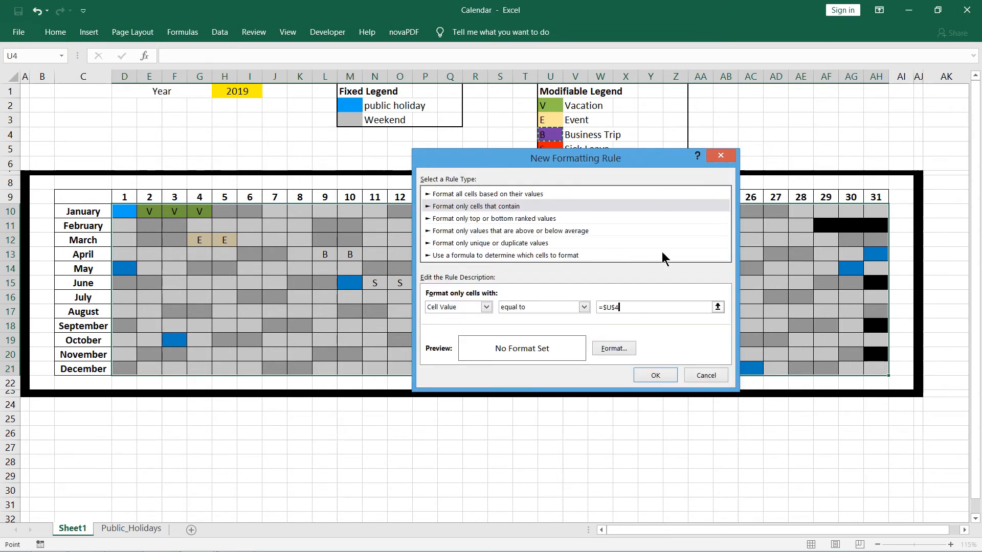
Step: Give the Business Trip rule a purple fill with an outline border and apply it to the calendar
{"action": "left_click", "coordinate": [606, 342]}
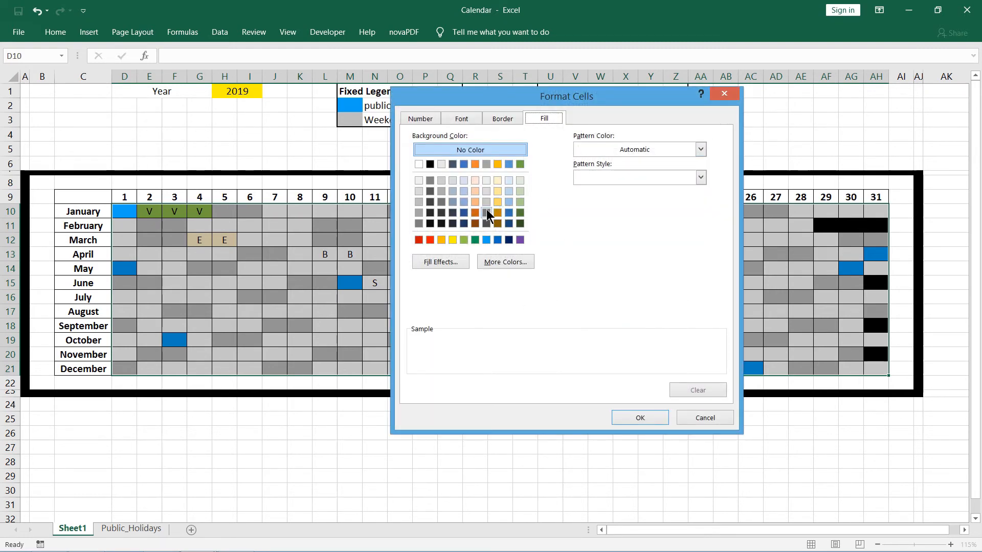
{"action": "left_click", "coordinate": [522, 240]}
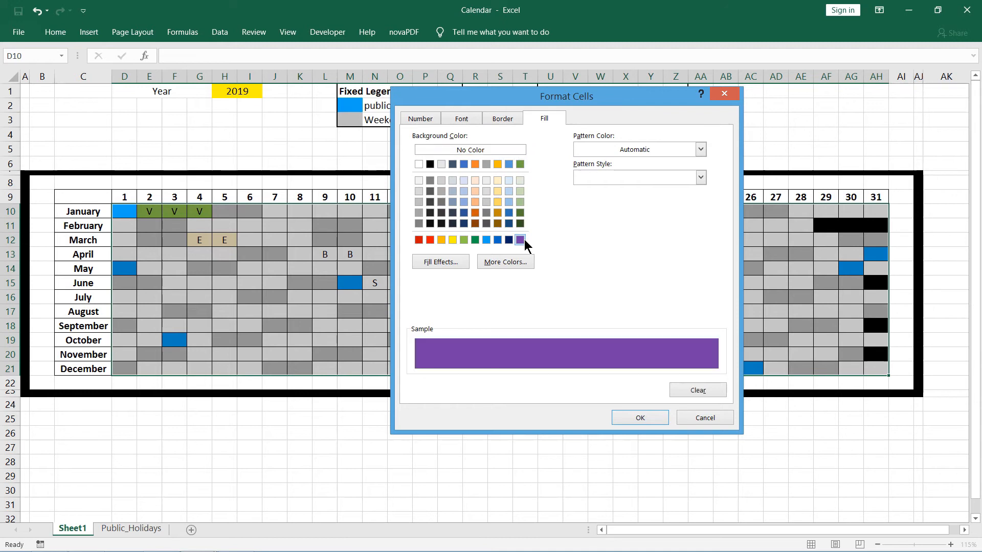
{"action": "left_click", "coordinate": [502, 118]}
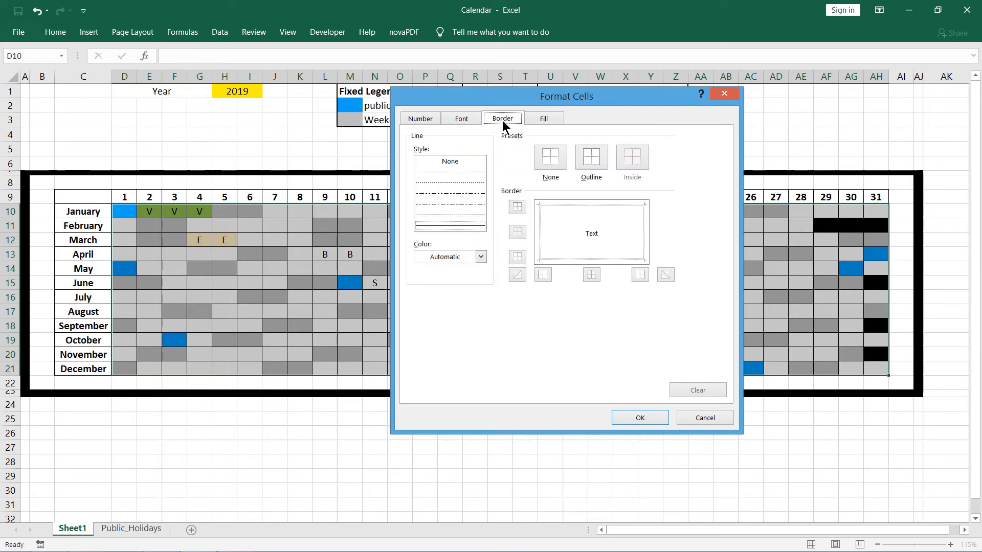
{"action": "left_click", "coordinate": [601, 168]}
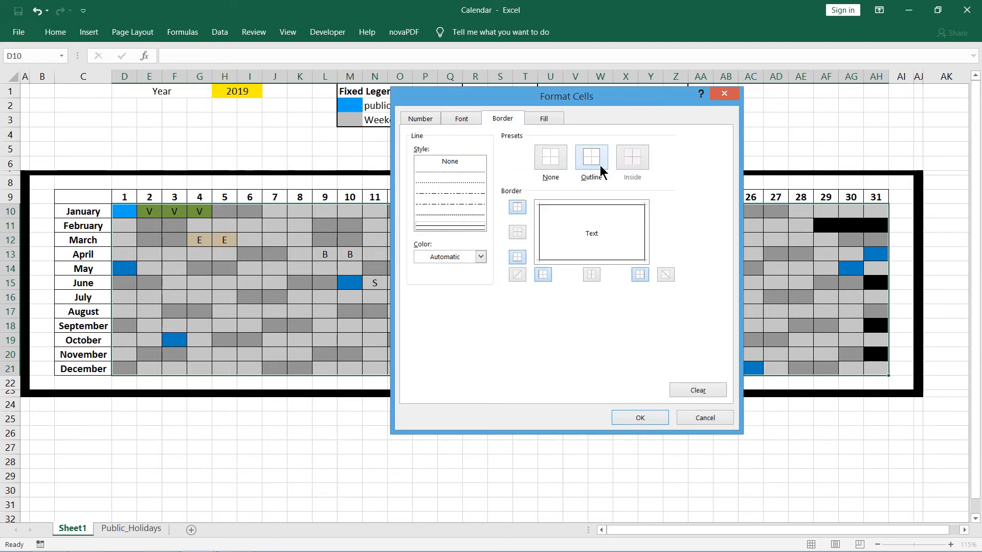
{"action": "left_click", "coordinate": [640, 418]}
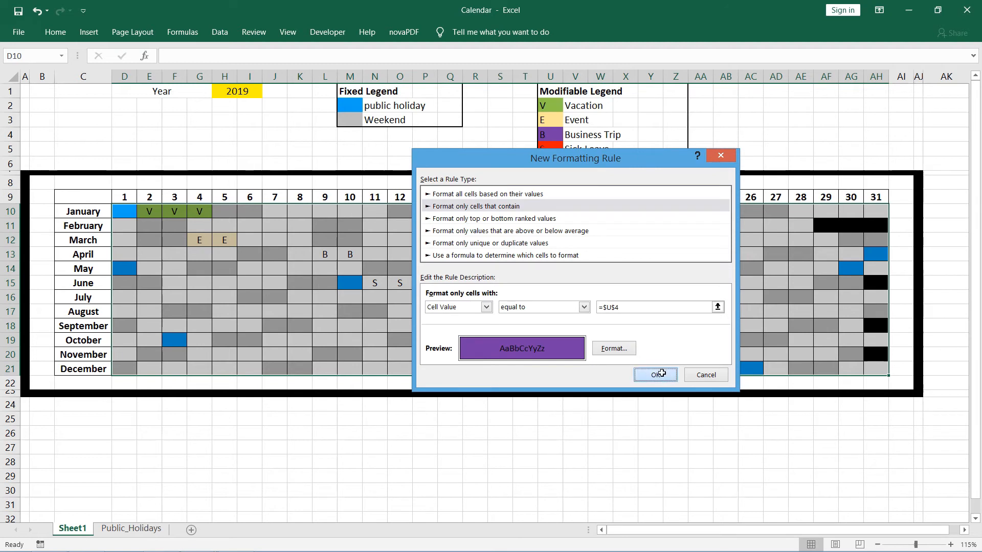
{"action": "left_click", "coordinate": [655, 375]}
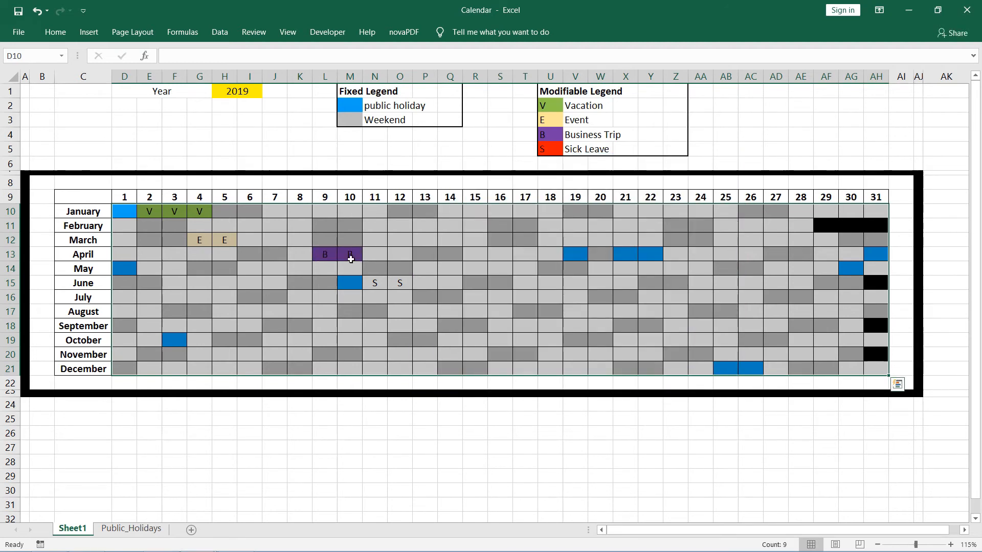
Step: Create a conditional formatting rule on the calendar days for cell values equal to =$U$5, the Sick Leave code
{"action": "left_click", "coordinate": [55, 32]}
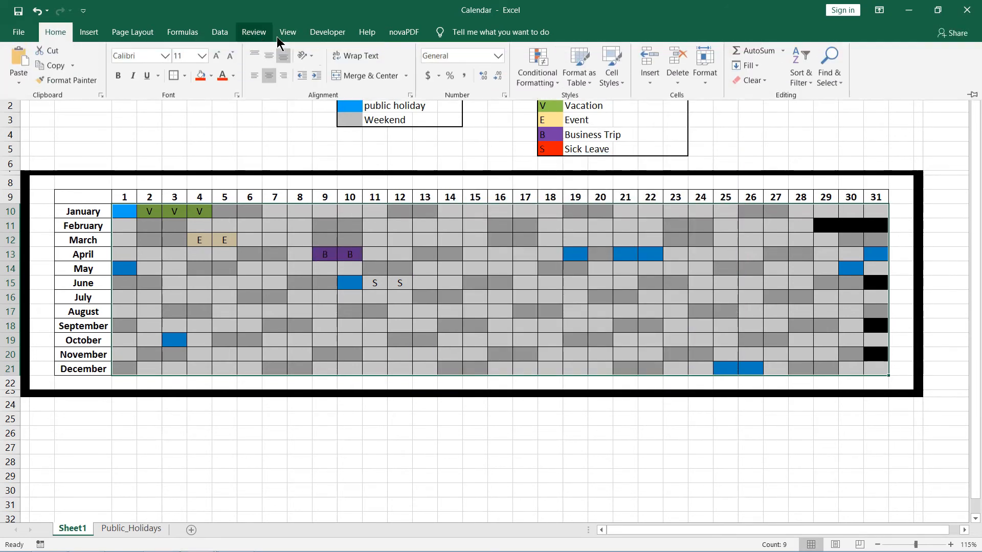
{"action": "left_click", "coordinate": [536, 81]}
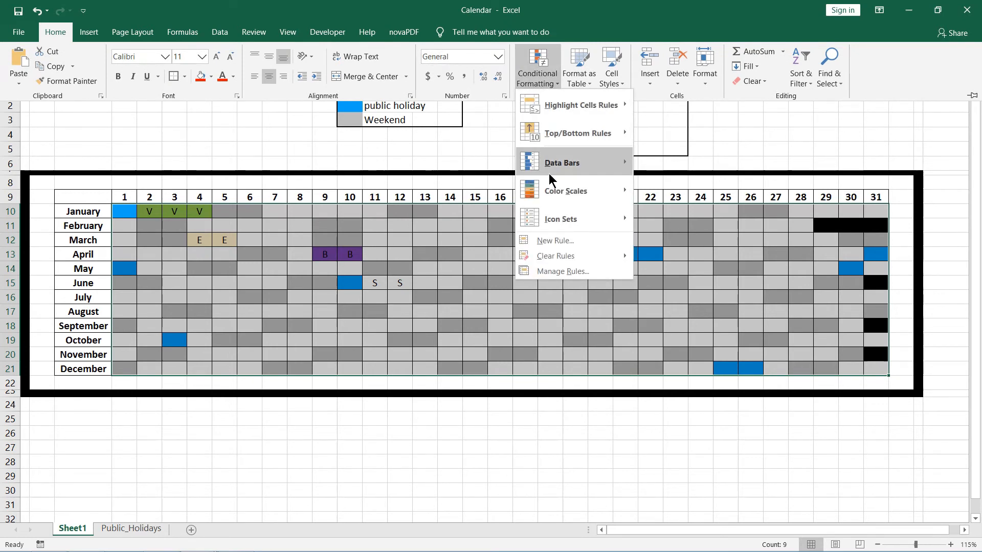
{"action": "left_click", "coordinate": [569, 243]}
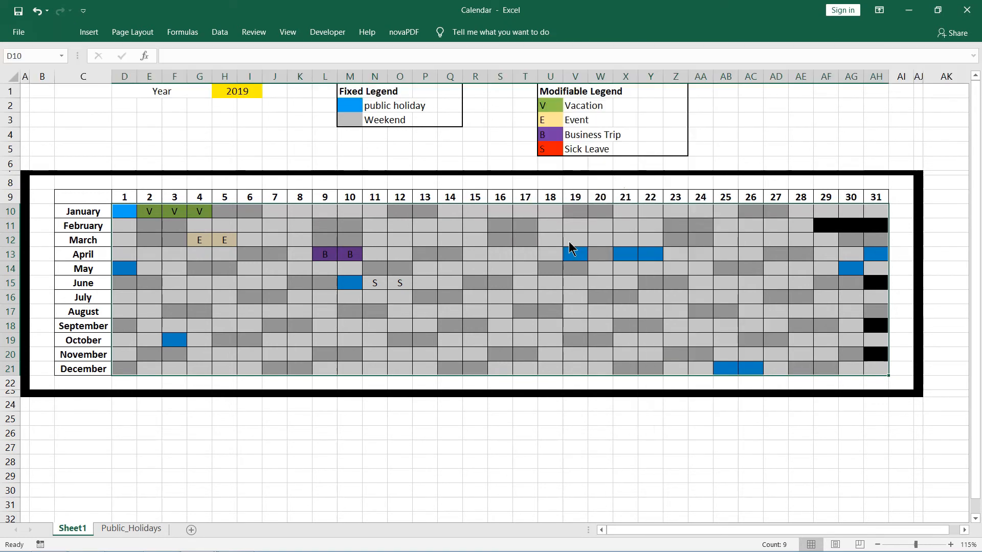
{"action": "left_click", "coordinate": [524, 194]}
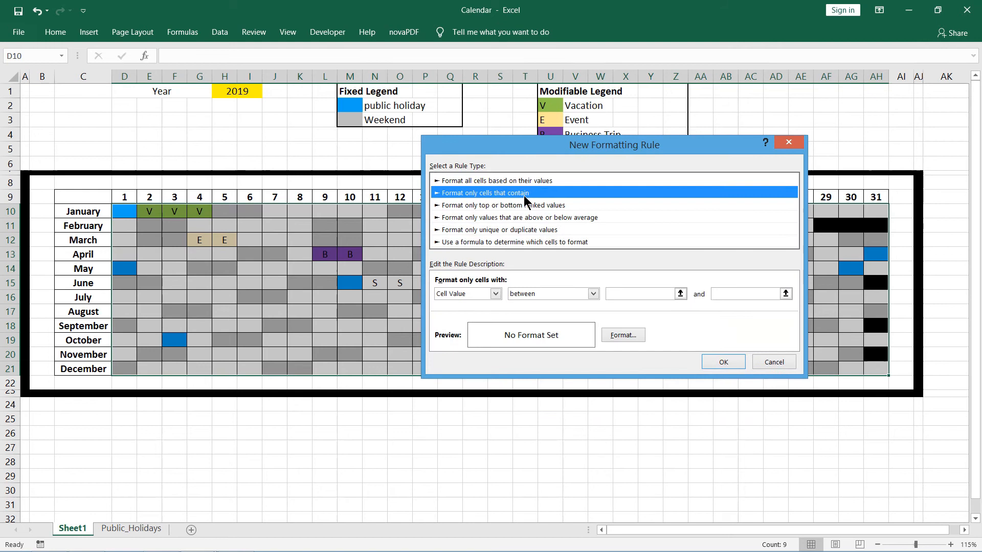
{"action": "left_click", "coordinate": [593, 293]}
{"action": "left_click", "coordinate": [569, 323]}
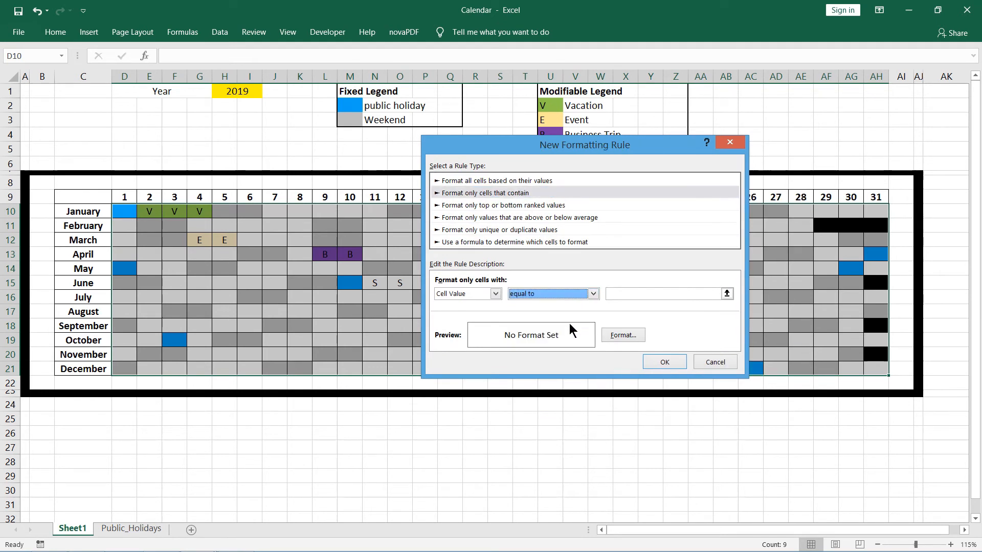
{"action": "left_click", "coordinate": [655, 297]}
{"action": "left_click_drag", "start_coordinate": [576, 145], "coordinate": [576, 205]}
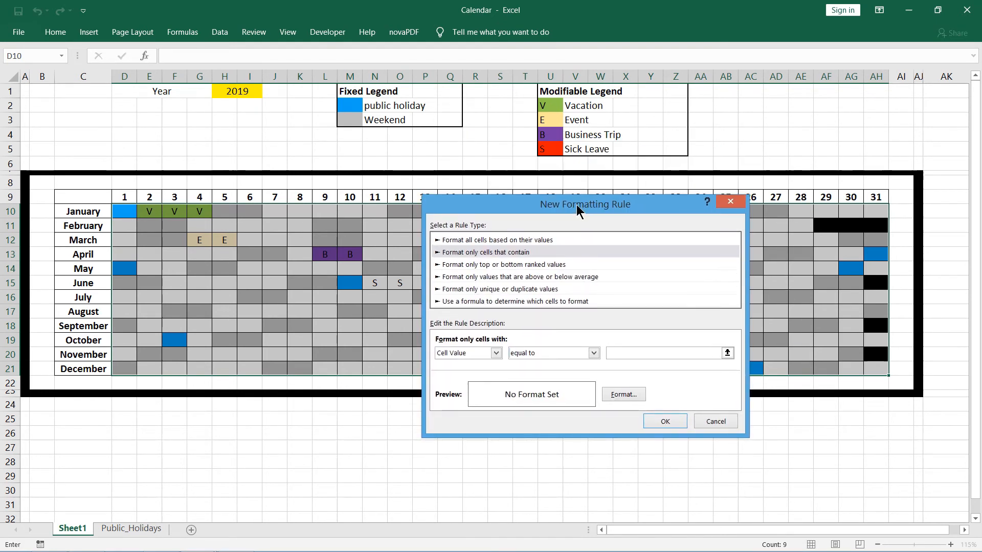
{"action": "left_click", "coordinate": [550, 149]}
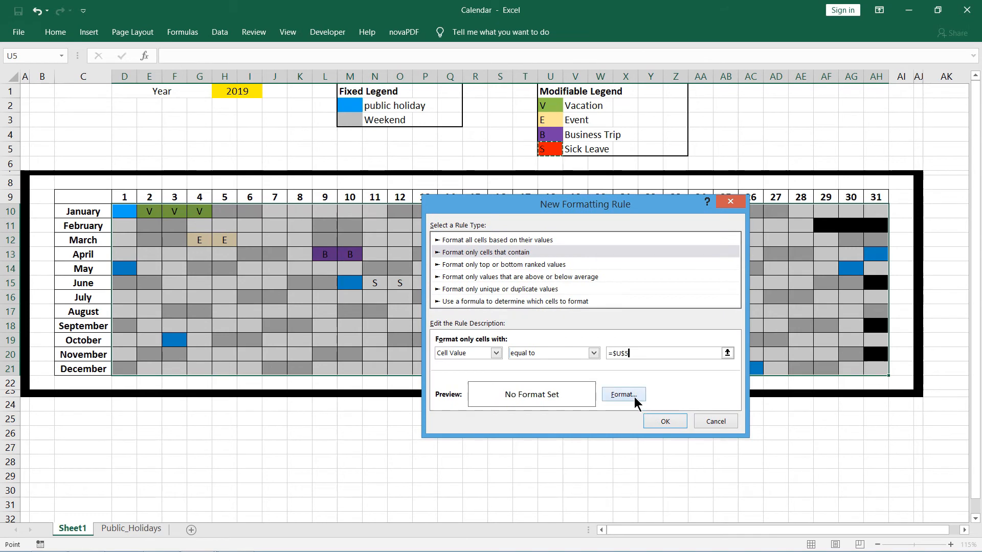
Step: Give the Sick Leave rule a red fill with an outline border, apply it, and deselect the calendar range
{"action": "left_click", "coordinate": [634, 397]}
{"action": "left_click", "coordinate": [600, 146]}
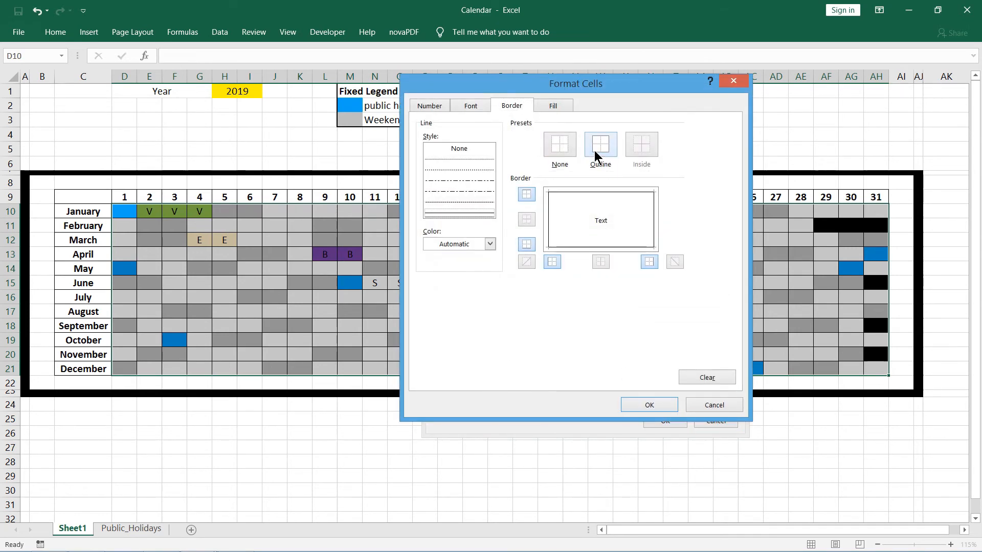
{"action": "left_click", "coordinate": [552, 106]}
{"action": "left_click", "coordinate": [439, 227]}
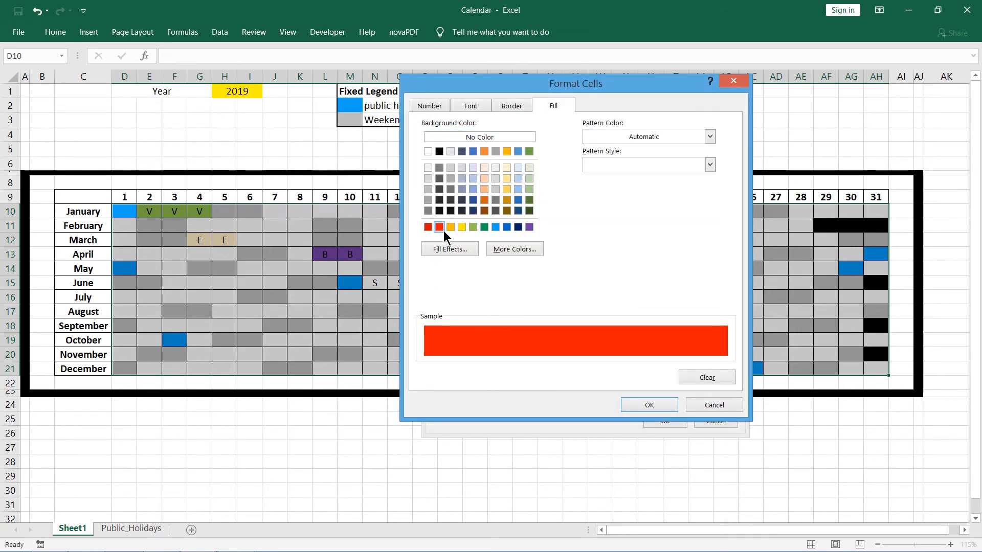
{"action": "left_click", "coordinate": [665, 409]}
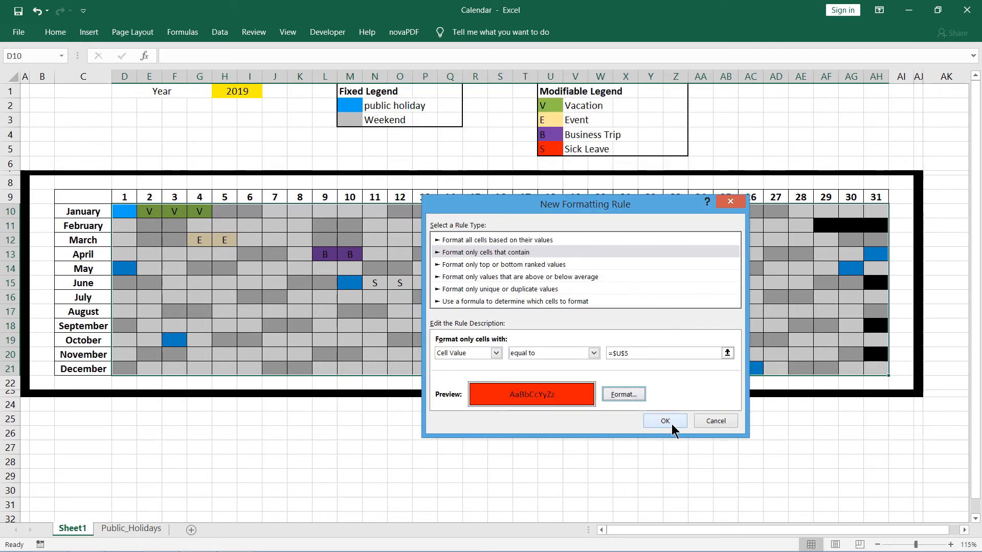
{"action": "left_click", "coordinate": [665, 420]}
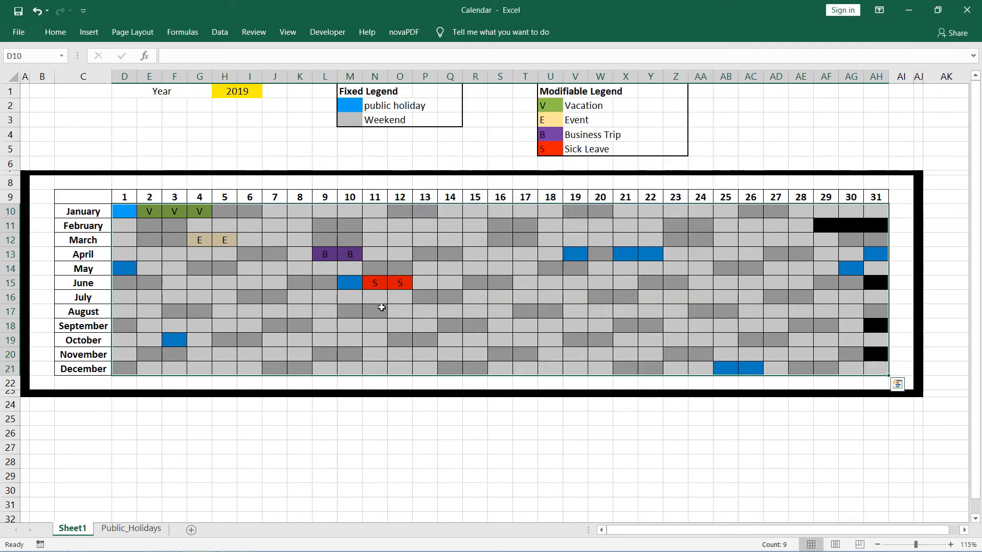
{"action": "left_click", "coordinate": [421, 307]}
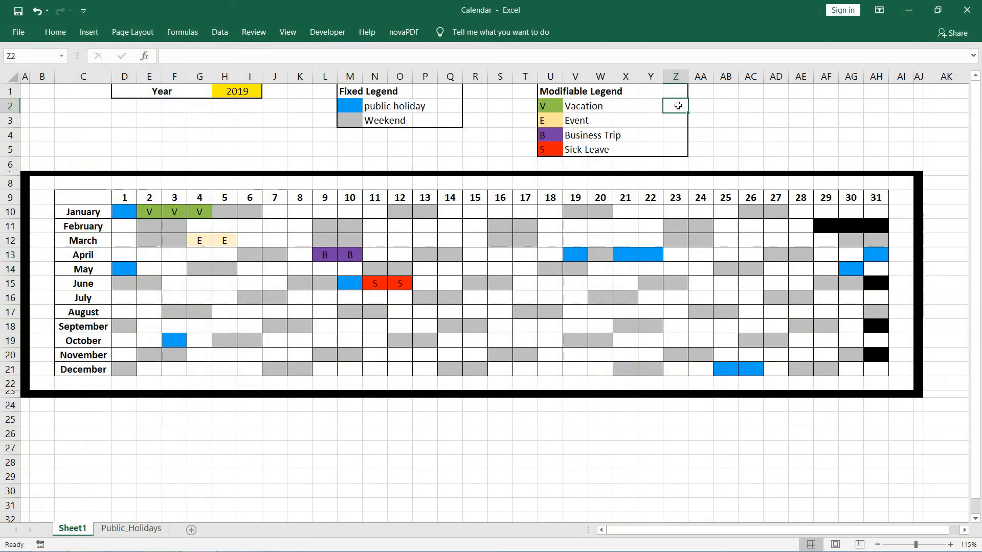
Step: Enter the formula =COUNTIF(D10:AH21,U2) in cell Z2 to count the Vacation code across the calendar days
{"action": "type", "text": "=cou"}
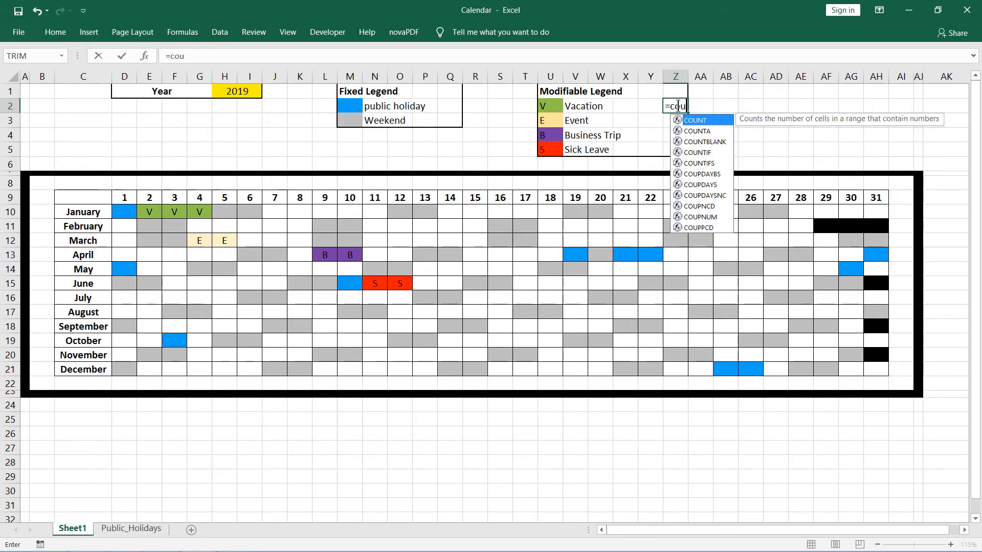
{"action": "type", "text": "ntif"}
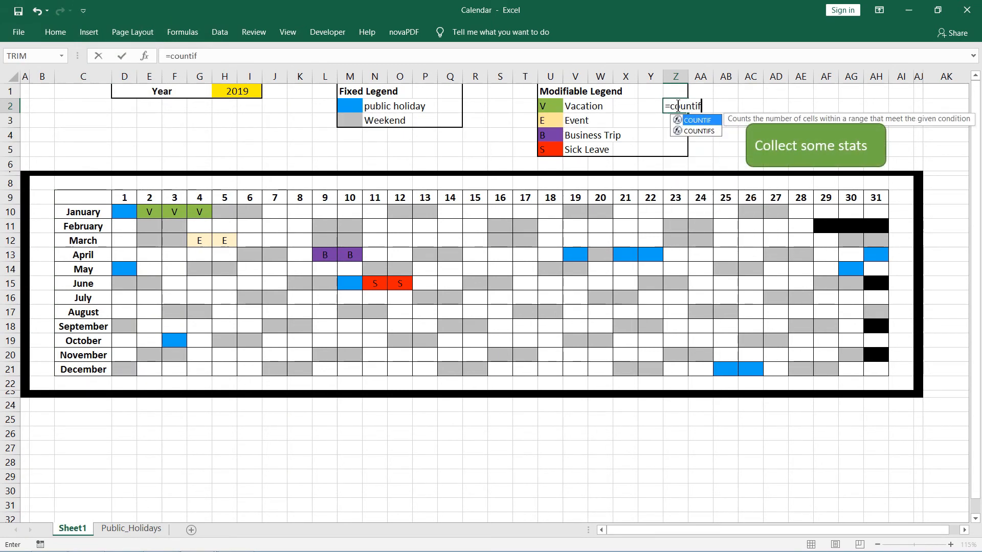
{"action": "key", "text": "Tab"}
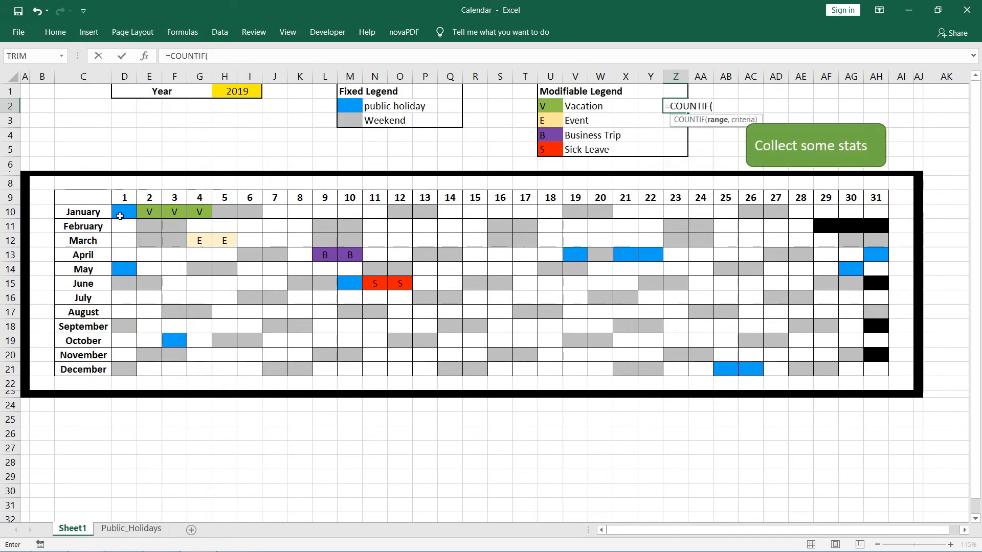
{"action": "left_click_drag", "start_coordinate": [123, 215], "coordinate": [877, 377]}
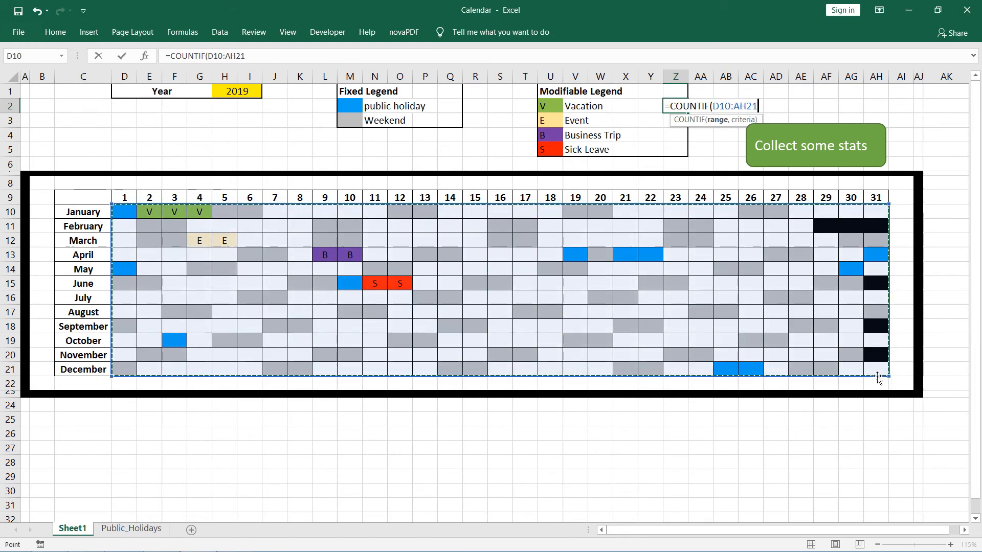
{"action": "type", "text": ","}
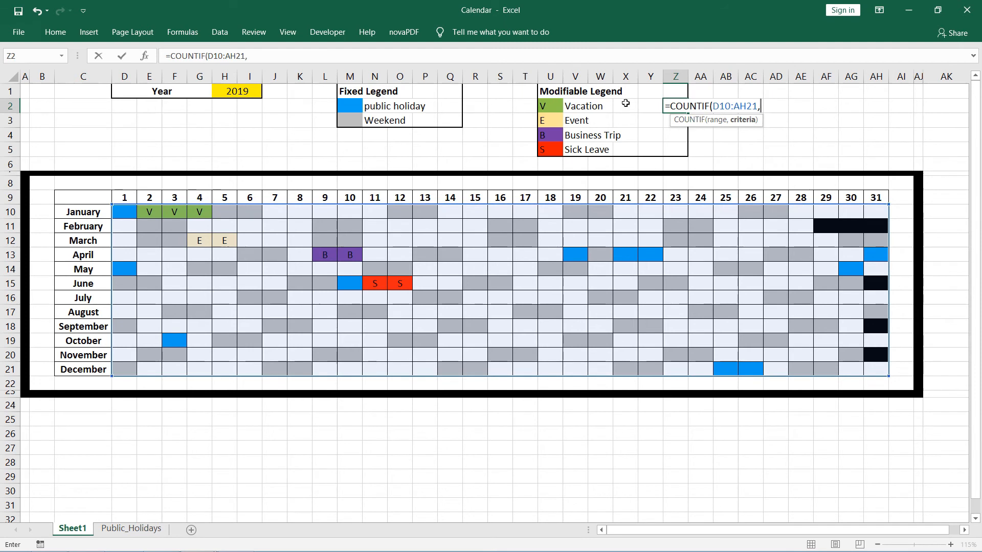
{"action": "left_click", "coordinate": [560, 110]}
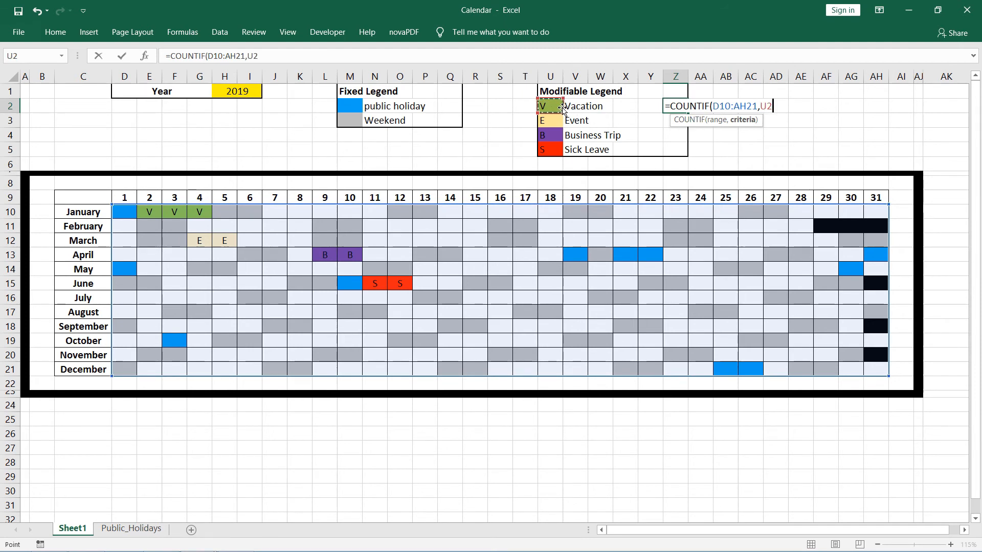
{"action": "type", "text": ")"}
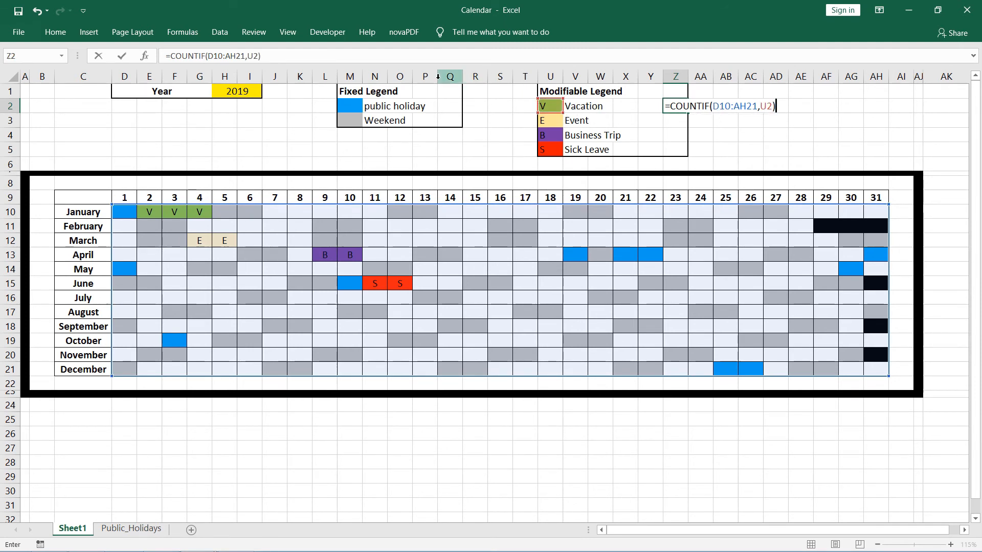
Step: Make the calendar range absolute in the Z2 formula so it reads =COUNTIF($D$10:$AH$21,U2), and confirm it
{"action": "left_click", "coordinate": [208, 56]}
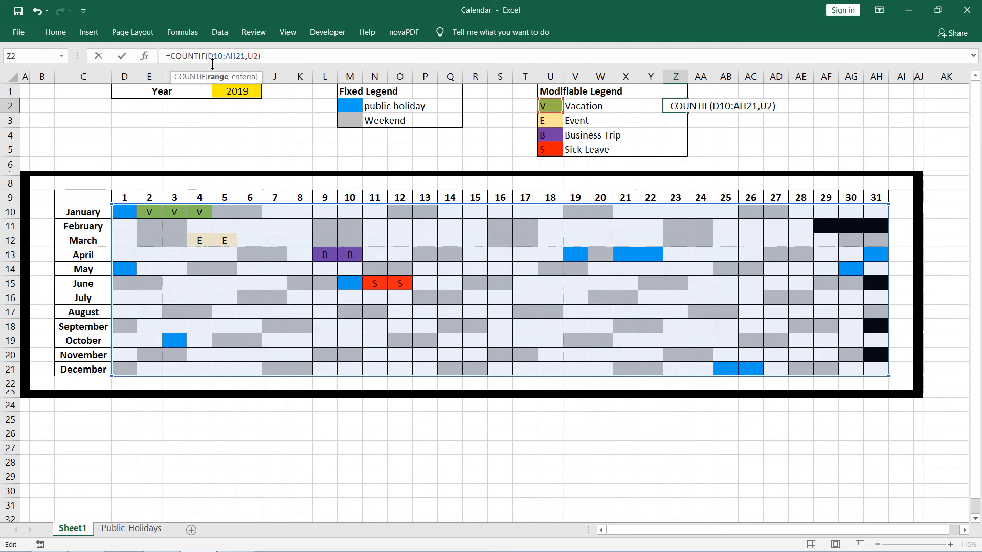
{"action": "type", "text": "$"}
{"action": "key", "text": "Right"}
{"action": "type", "text": "$D"}
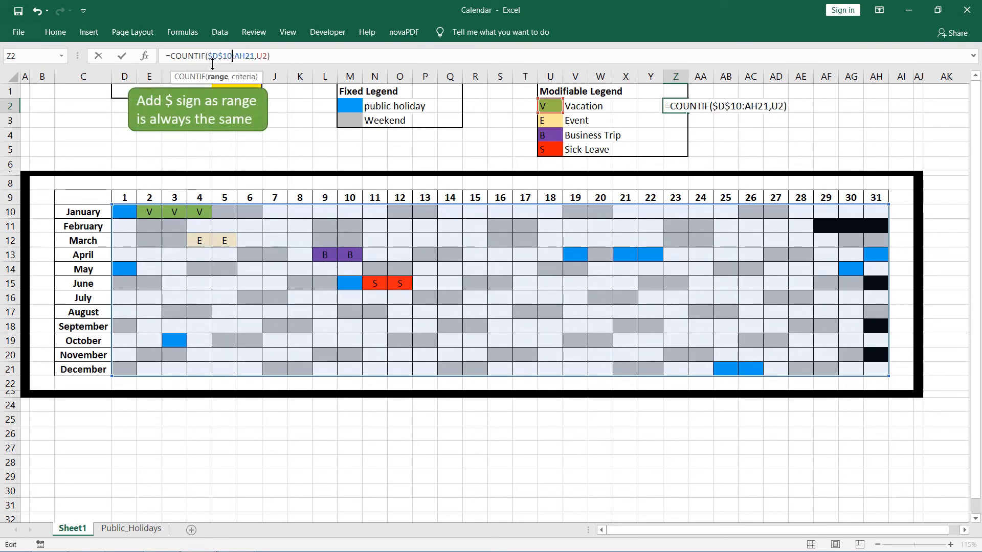
{"action": "type", "text": "$10:"}
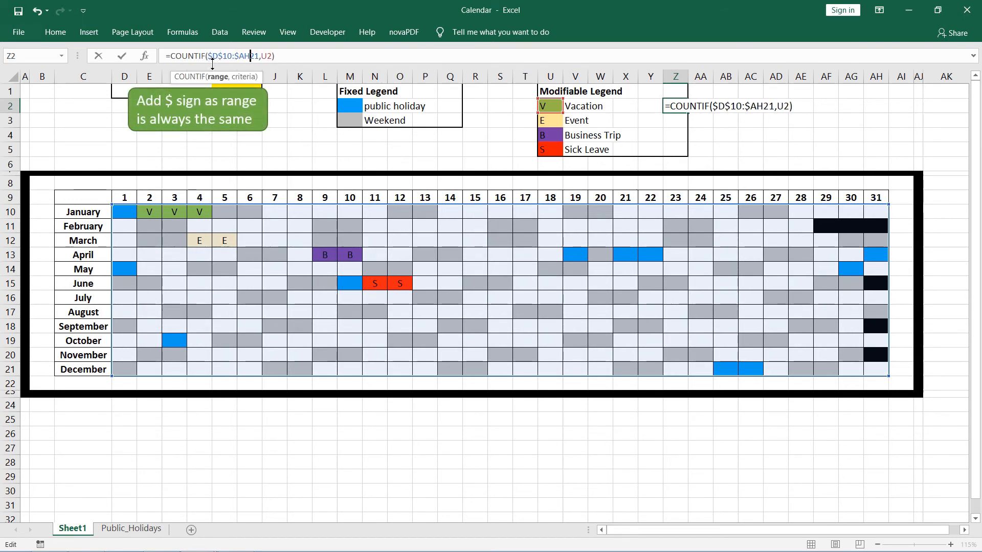
{"action": "type", "text": "$"}
{"action": "key", "text": "ctrl+Return"}
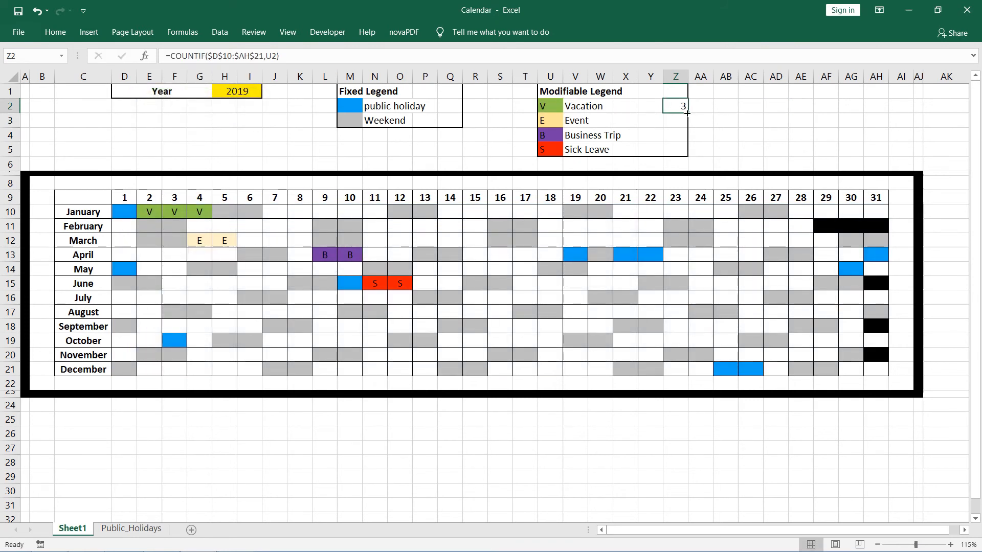
Step: Copy the Z2 count formula down to Z5 and restore the outline border around the Modifiable Legend
{"action": "left_click_drag", "start_coordinate": [687, 113], "coordinate": [552, 80]}
{"action": "left_click", "coordinate": [719, 147]}
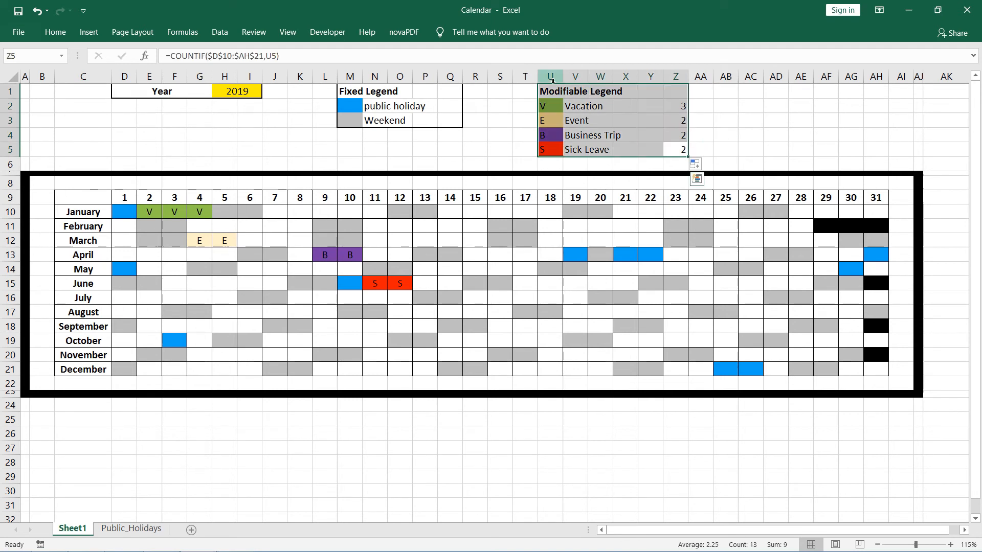
{"action": "left_click", "coordinate": [56, 32]}
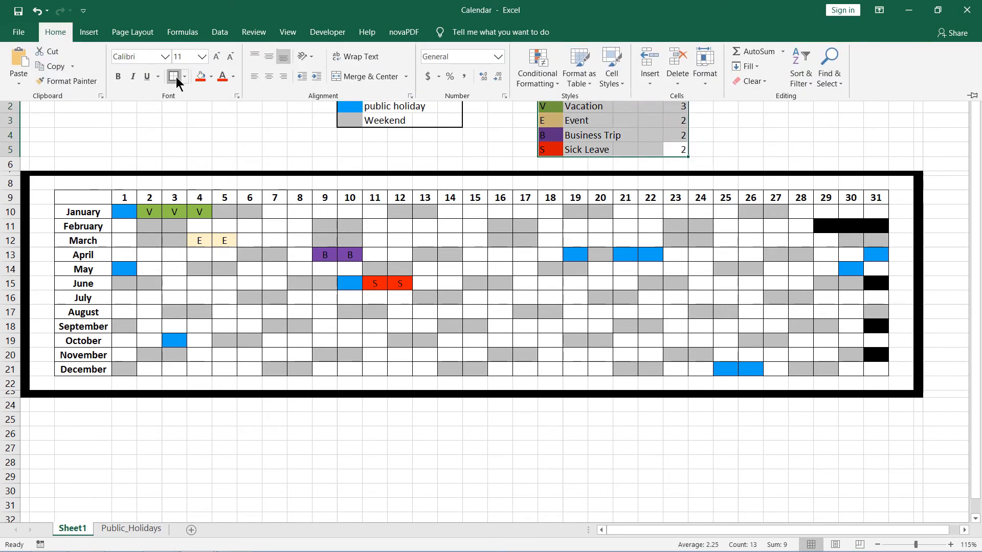
{"action": "left_click", "coordinate": [176, 77]}
{"action": "left_click", "coordinate": [211, 134]}
{"action": "left_click", "coordinate": [648, 108]}
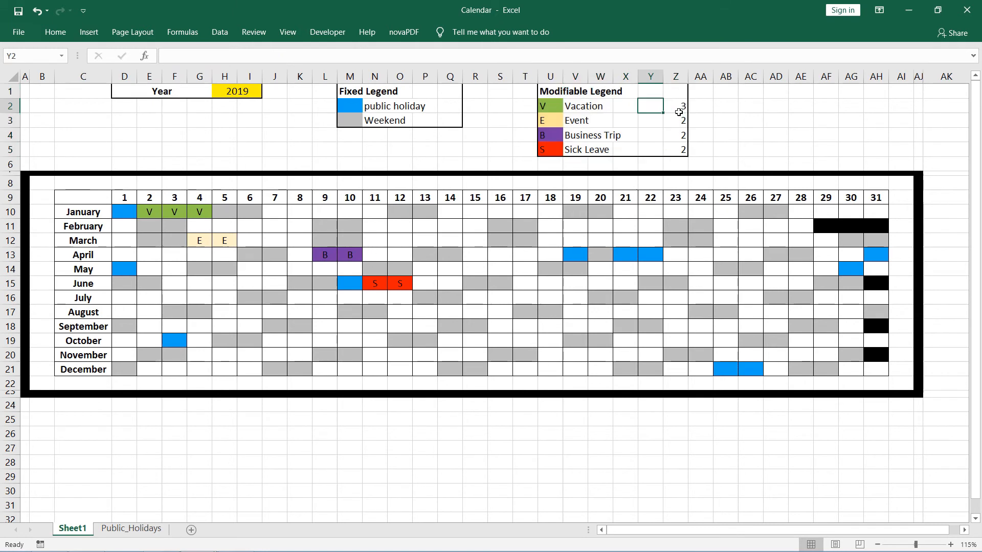
{"action": "left_click", "coordinate": [679, 112]}
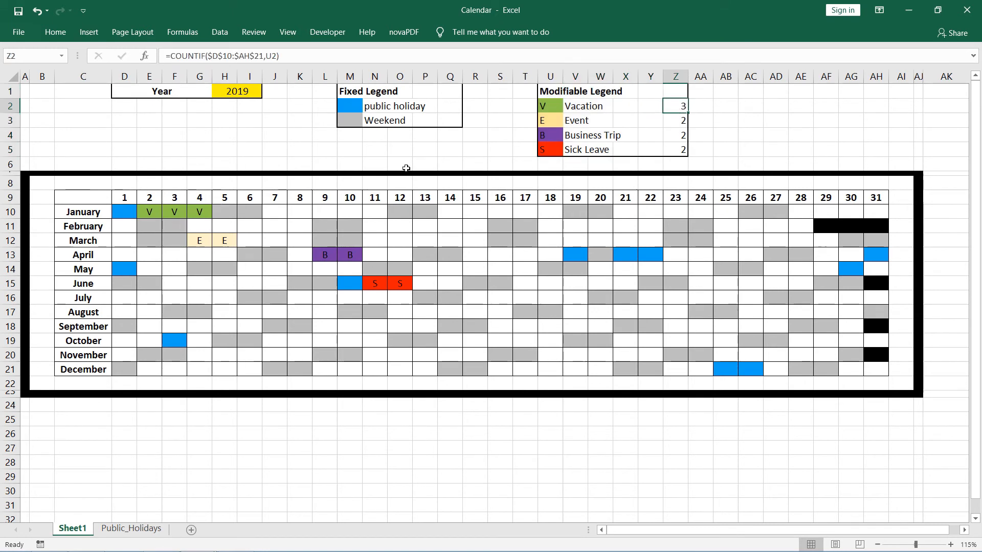
Step: Enter the Sick Leave code S on June 13 and June 14
{"action": "left_click", "coordinate": [431, 283]}
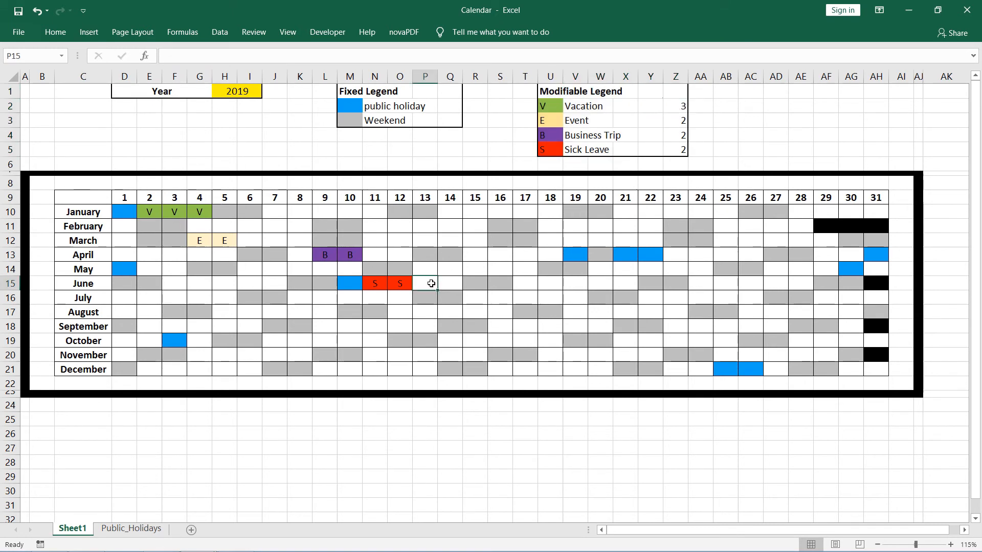
{"action": "type", "text": "S"}
{"action": "key", "text": "Tab"}
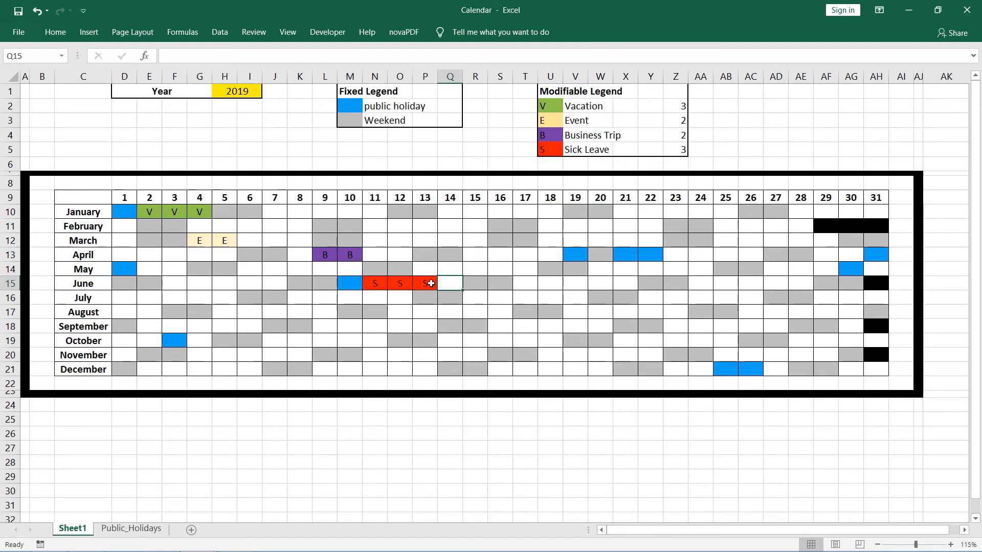
{"action": "type", "text": "S"}
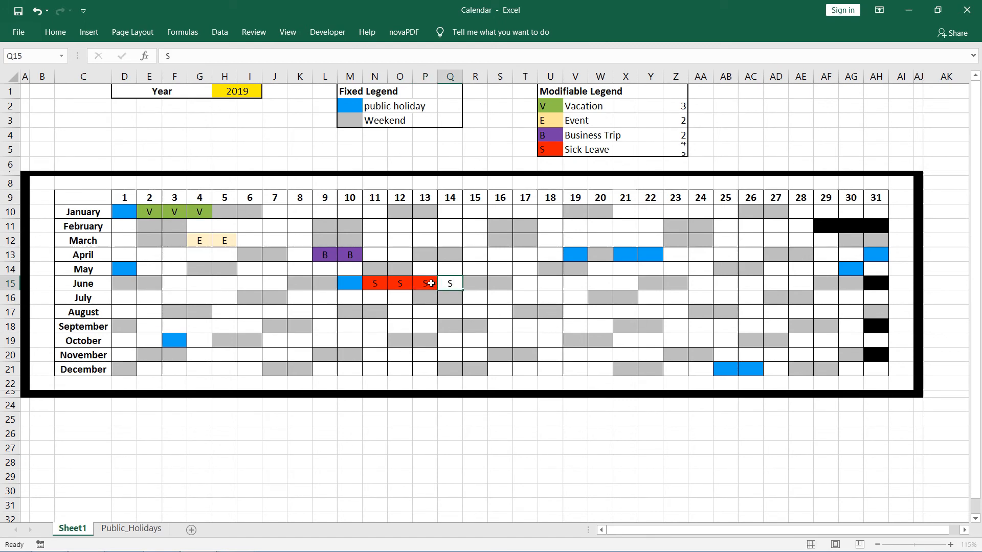
{"action": "key", "text": "Up"}
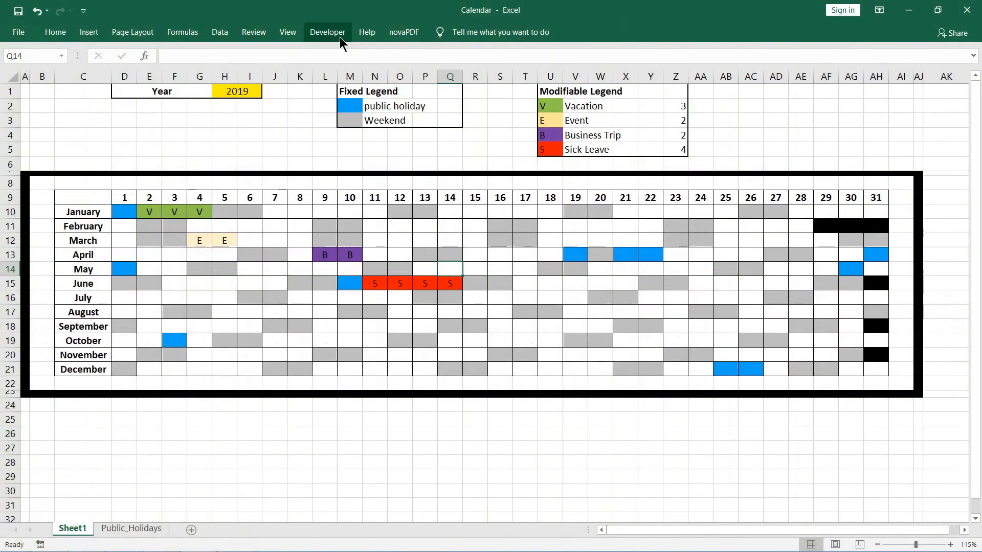
Step: Insert a form control button beside the Modifiable Legend and create a new macro named Clear_Data for it
{"action": "left_click", "coordinate": [339, 37]}
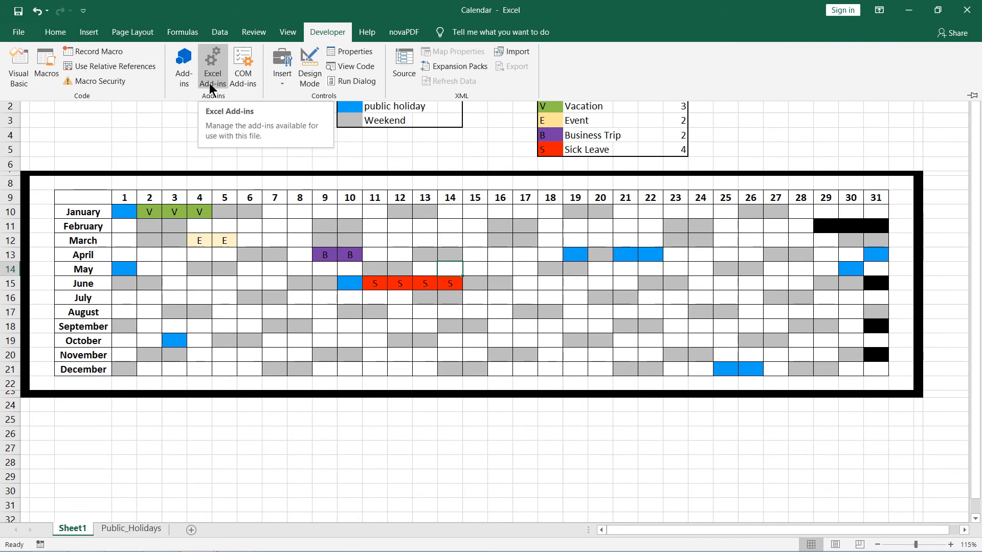
{"action": "left_click", "coordinate": [276, 82]}
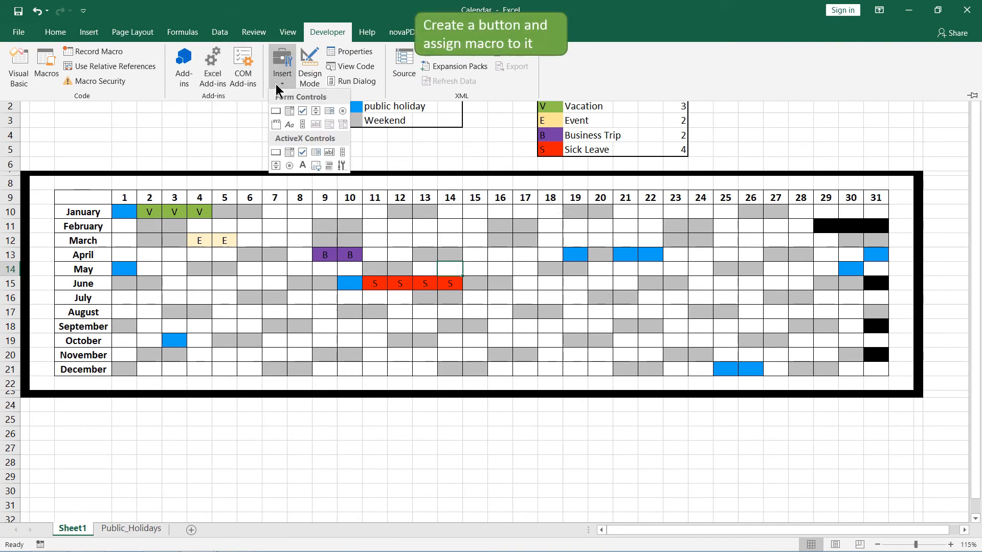
{"action": "left_click", "coordinate": [276, 112]}
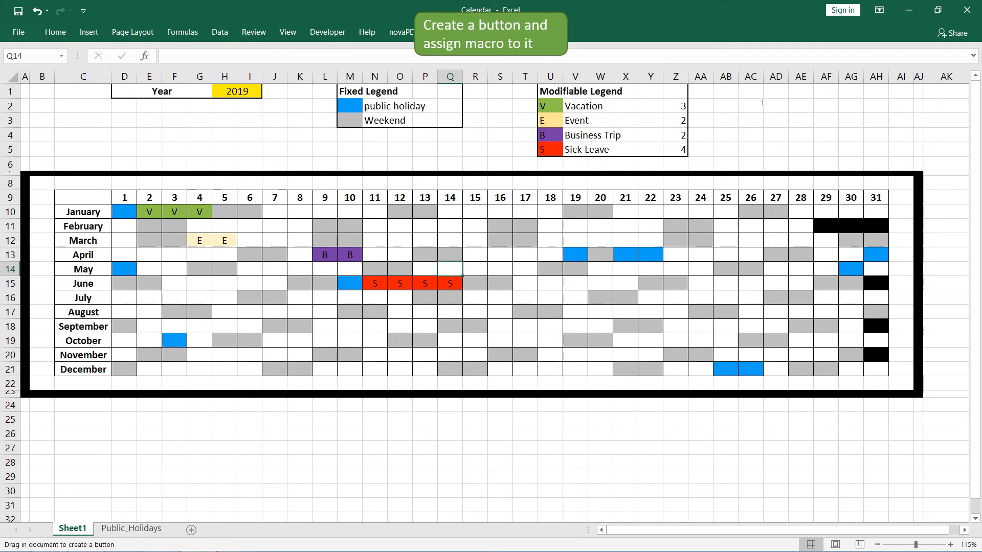
{"action": "left_click_drag", "start_coordinate": [762, 98], "coordinate": [841, 134]}
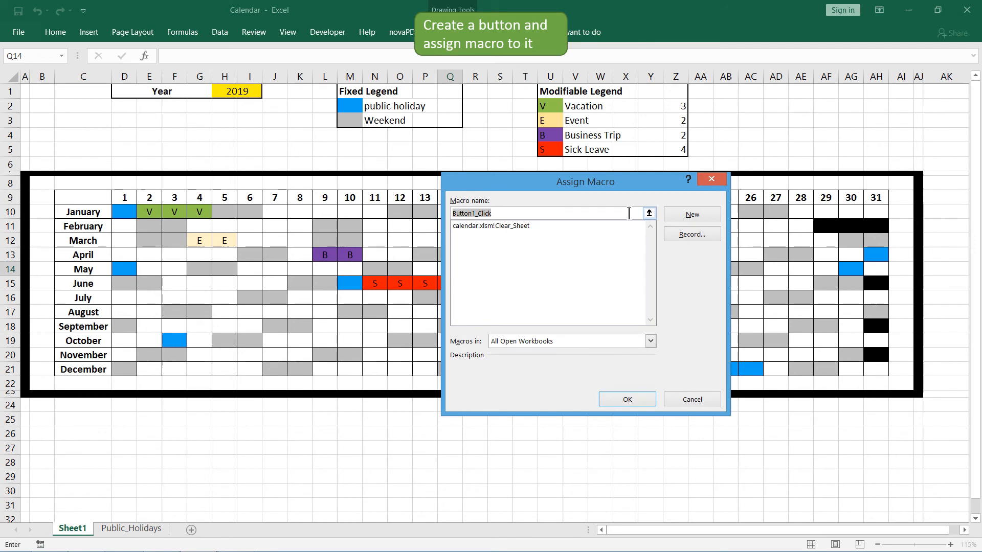
{"action": "type", "text": "Clear_Data"}
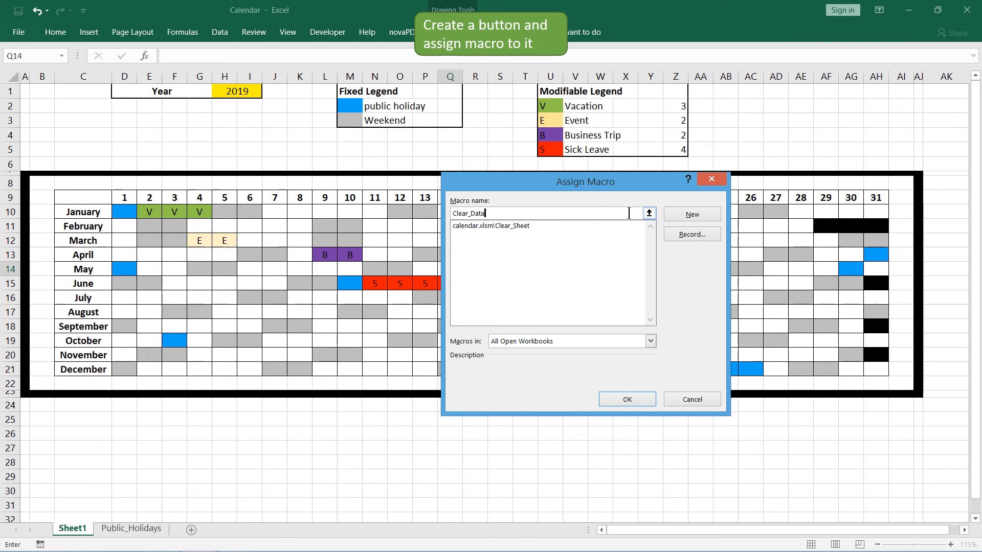
{"action": "left_click", "coordinate": [671, 216]}
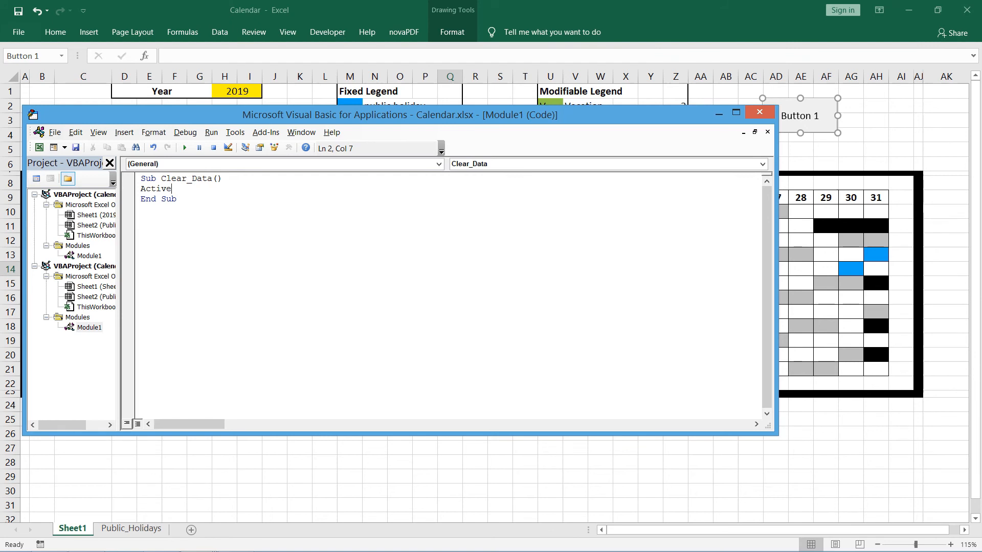
Step: Write the Clear_Data macro body as ActiveSheet.Range("D10:AH21").ClearContents
{"action": "type", "text": "ActiveSheet.Range("}
{"action": "left_click_drag", "start_coordinate": [320, 115], "coordinate": [443, 259]}
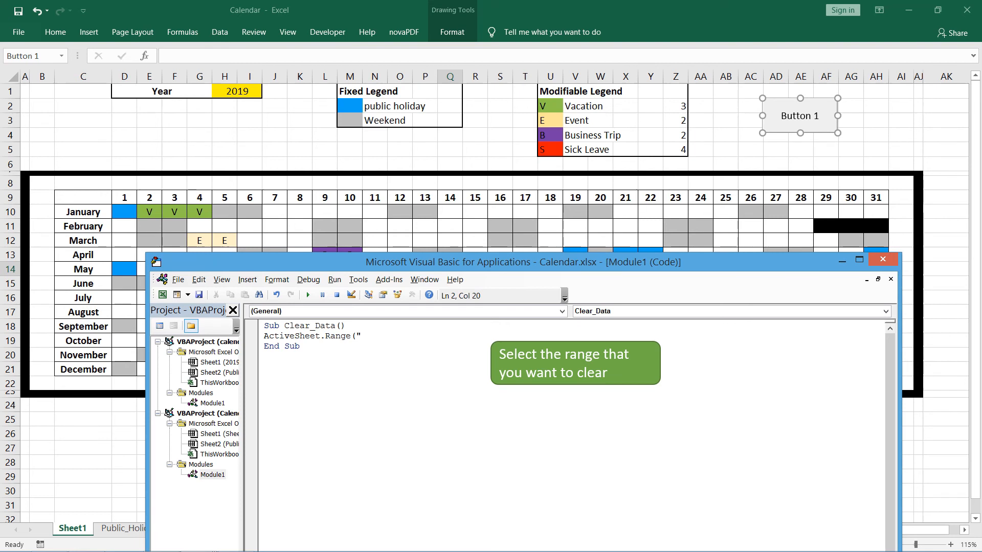
{"action": "type", "text": "D"}
{"action": "key", "text": "BackSpace"}
{"action": "key", "text": "BackSpace"}
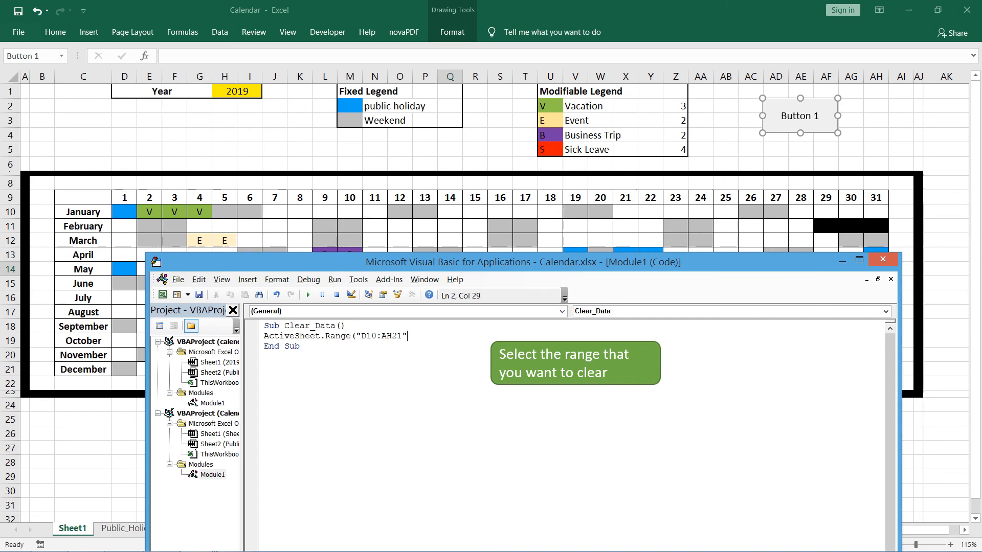
{"action": "type", "text": ").clearContents"}
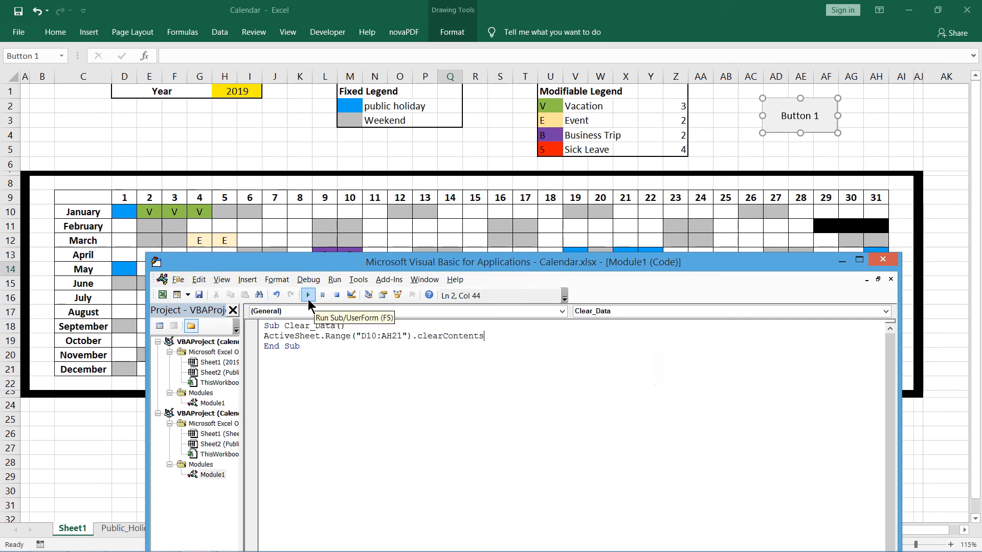
Step: Save the workbook as a macro-free file, run the Clear_Data macro, and return to the calendar sheet
{"action": "left_click", "coordinate": [198, 295]}
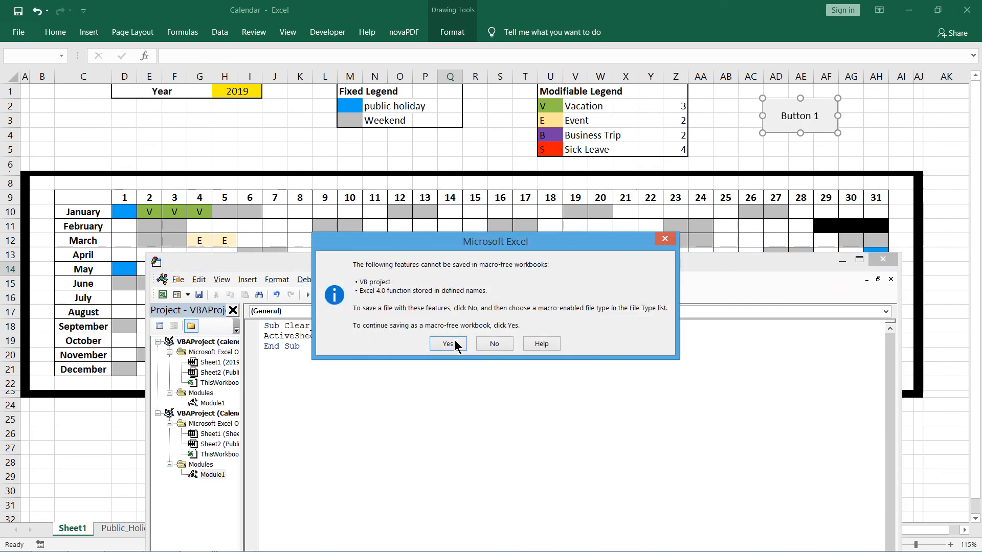
{"action": "left_click", "coordinate": [437, 342]}
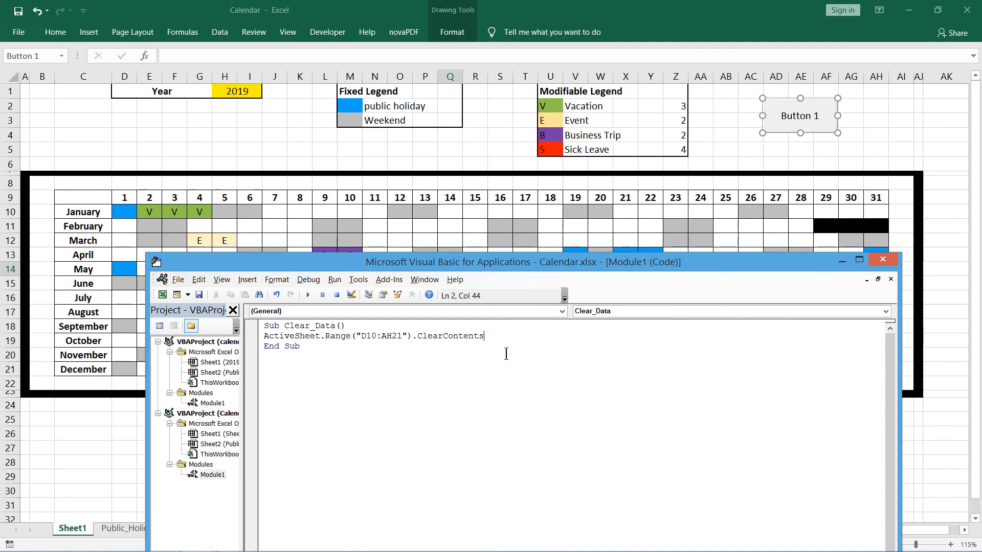
{"action": "left_click", "coordinate": [307, 295]}
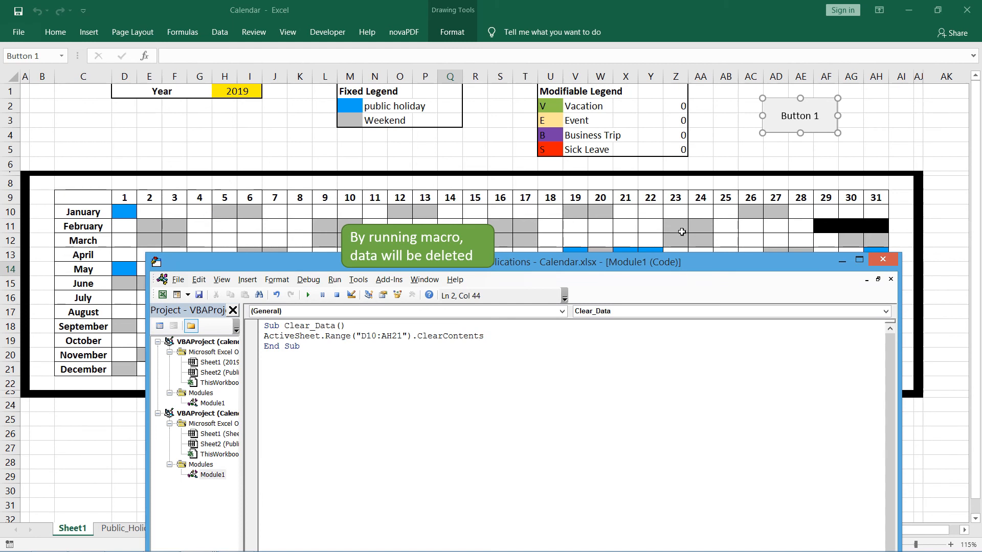
{"action": "left_click", "coordinate": [842, 261]}
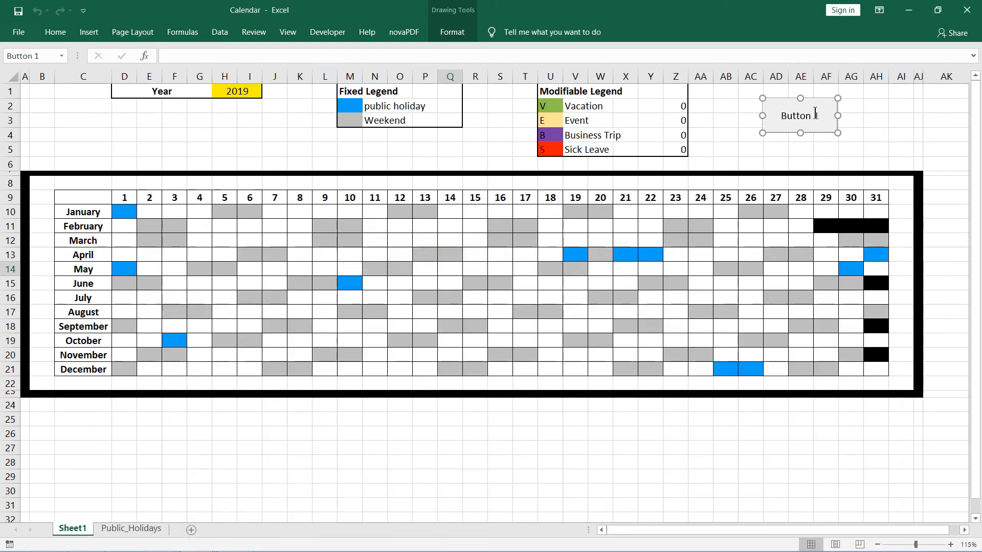
Step: Change the label of the form button beside the Modifiable Legend to Clear Data
{"action": "right_click", "coordinate": [808, 113]}
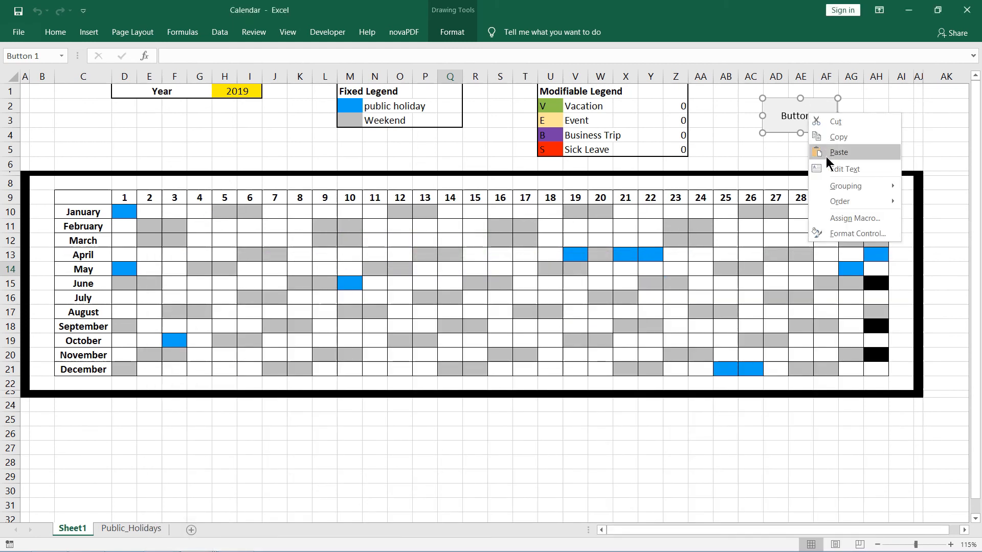
{"action": "left_click", "coordinate": [839, 170]}
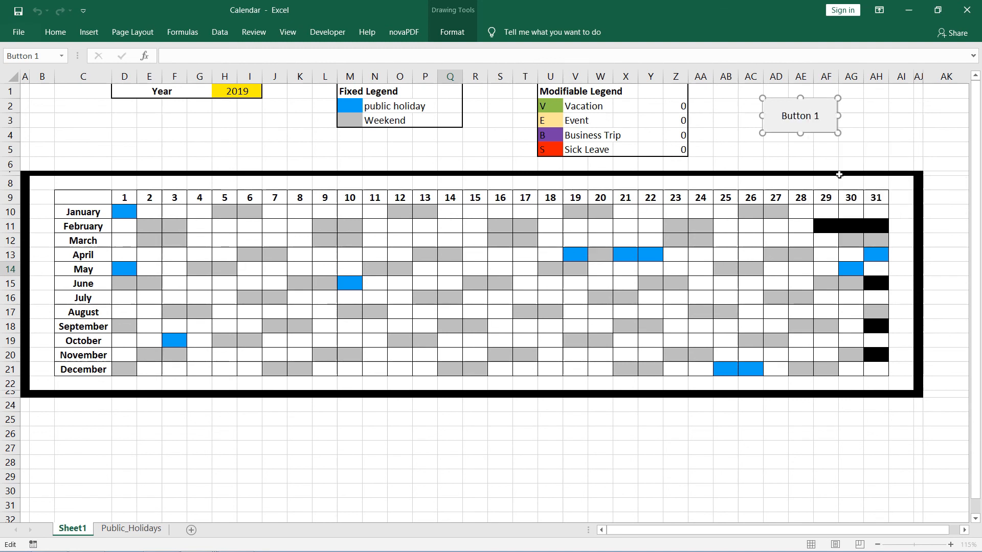
{"action": "key", "text": "ctrl+a"}
{"action": "type", "text": "Cl"}
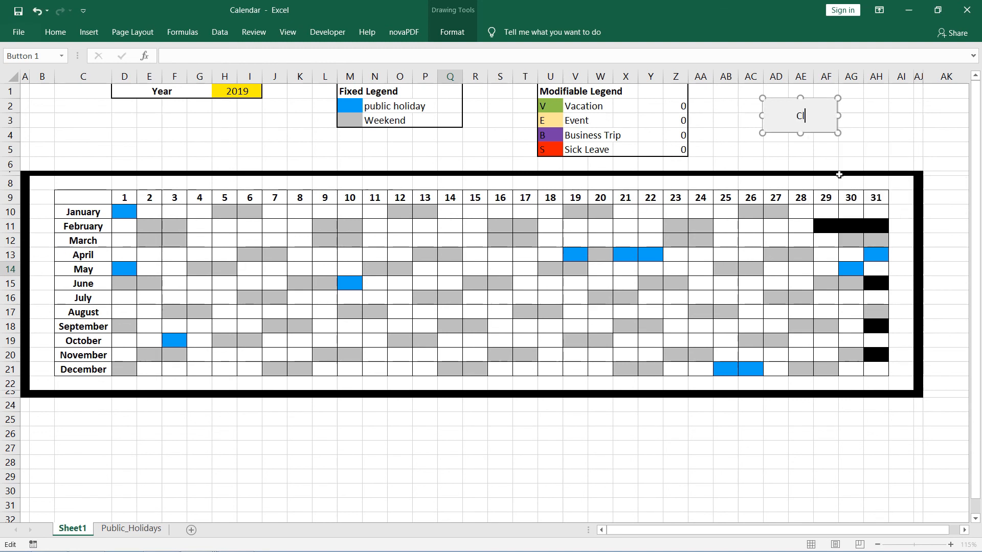
{"action": "type", "text": "ear Dara"}
{"action": "key", "text": "BackSpace"}
{"action": "key", "text": "BackSpace"}
{"action": "type", "text": "Ta"}
{"action": "key", "text": "BackSpace"}
{"action": "key", "text": "BackSpace"}
{"action": "type", "text": "ta"}
{"action": "key", "text": "Return"}
{"action": "key", "text": "BackSpace"}
{"action": "left_click", "coordinate": [816, 146]}
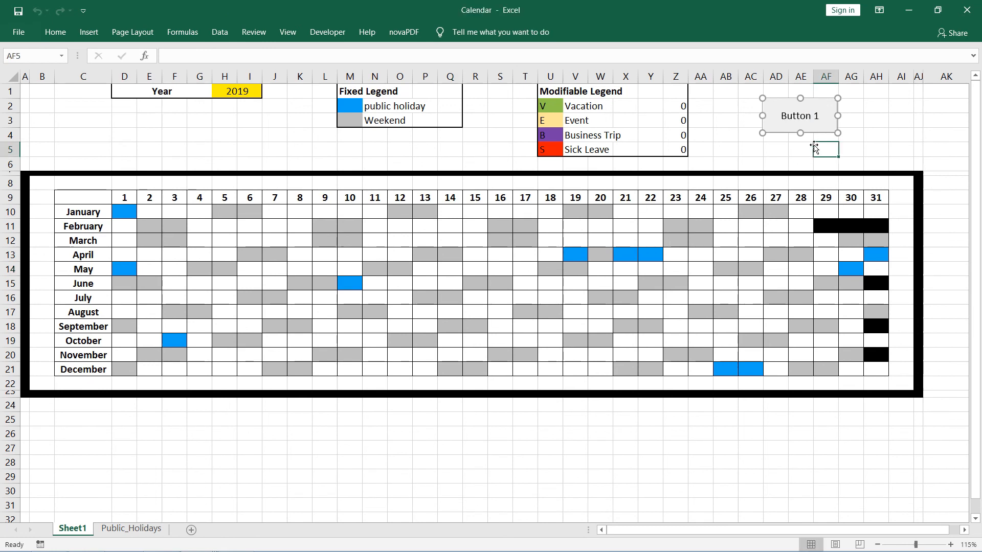
Step: Enter test codes V on March 8, B on April 8 and E on April 9, and run the Clear Data button to clear them
{"action": "left_click", "coordinate": [306, 243]}
{"action": "type", "text": "V"}
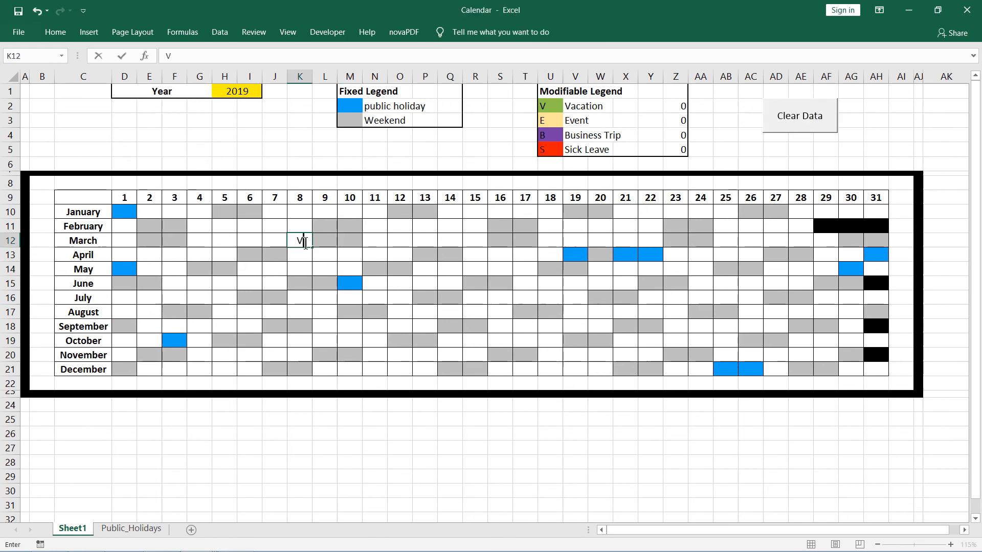
{"action": "key", "text": "Return"}
{"action": "type", "text": "B"}
{"action": "key", "text": "Tab"}
{"action": "type", "text": "E"}
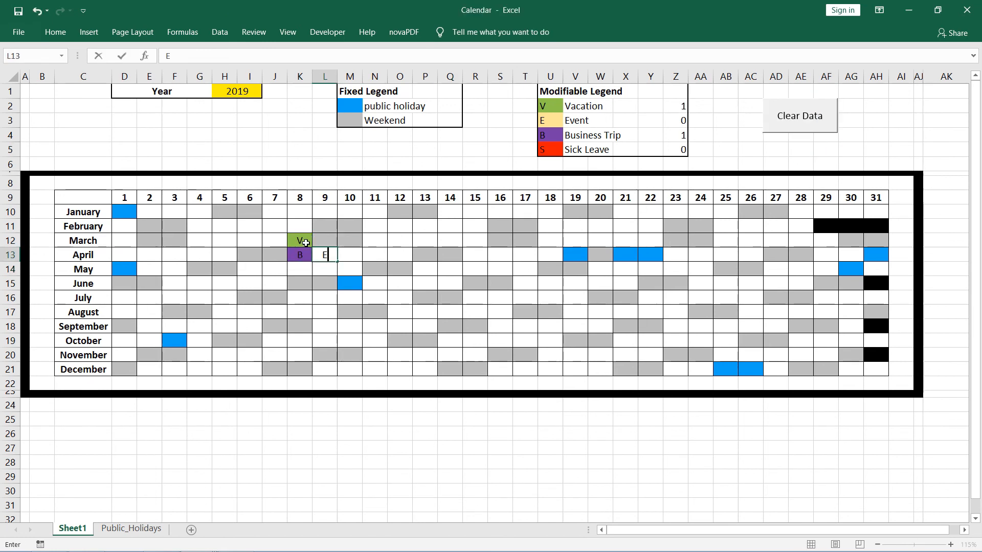
{"action": "left_click", "coordinate": [802, 324]}
{"action": "left_click", "coordinate": [818, 137]}
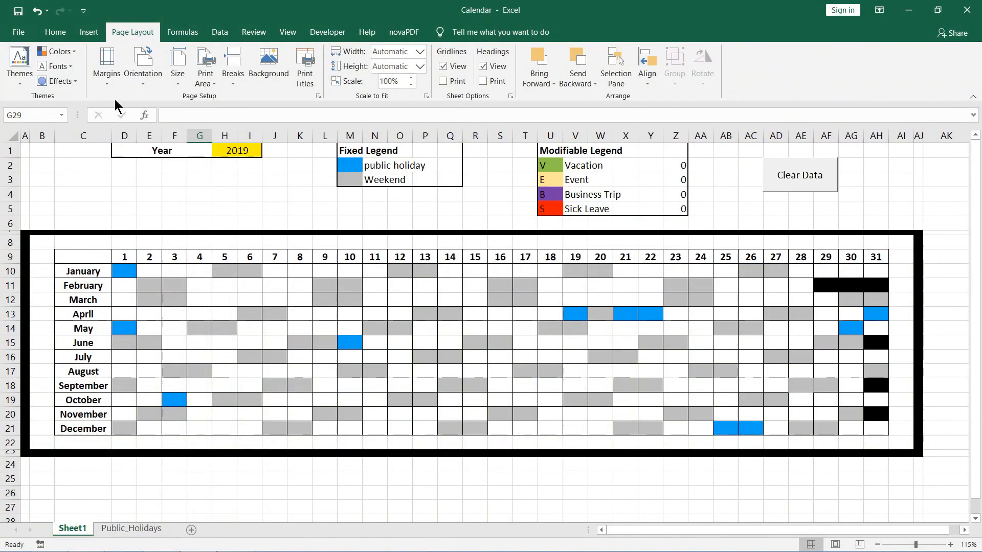
Step: Set the calendar sheet's page orientation to Landscape and define A1:AK24 as its print area
{"action": "left_click", "coordinate": [143, 82]}
{"action": "left_click", "coordinate": [161, 129]}
{"action": "left_click", "coordinate": [42, 149]}
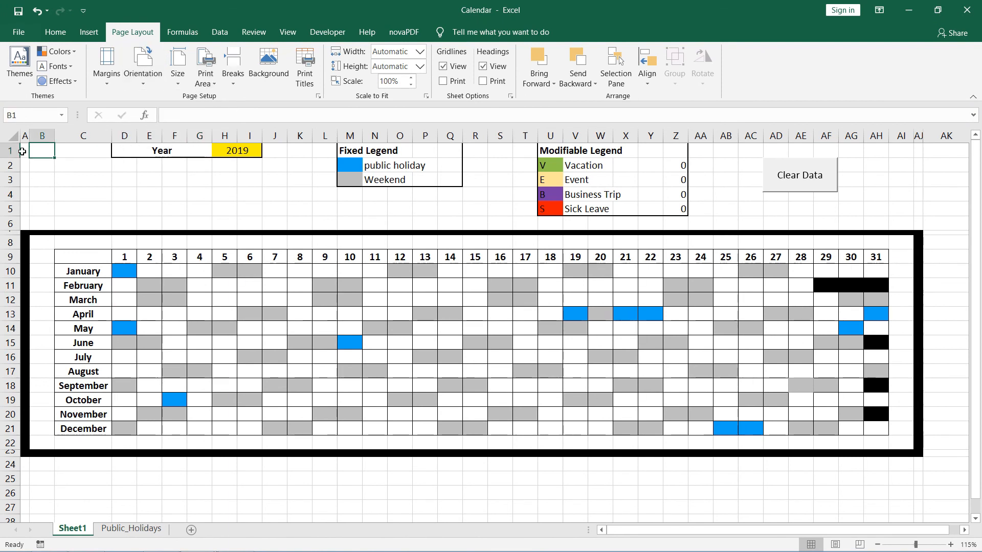
{"action": "left_click_drag", "start_coordinate": [25, 151], "coordinate": [937, 462]}
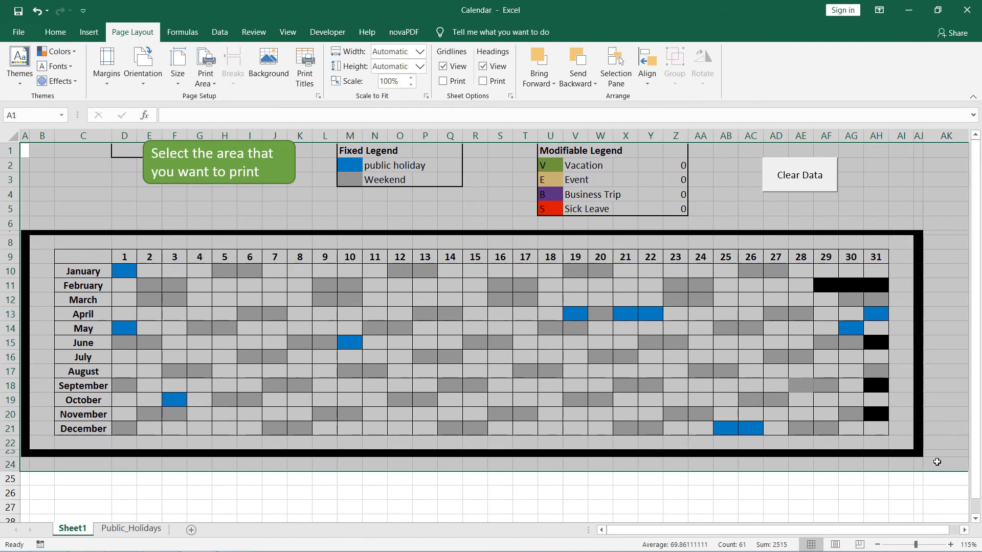
{"action": "left_click", "coordinate": [213, 87]}
{"action": "left_click", "coordinate": [219, 96]}
Step: In Page Break Preview, move the vertical page break out to the print area's edge so the whole calendar fits on one page
{"action": "left_click", "coordinate": [278, 33]}
{"action": "left_click", "coordinate": [51, 72]}
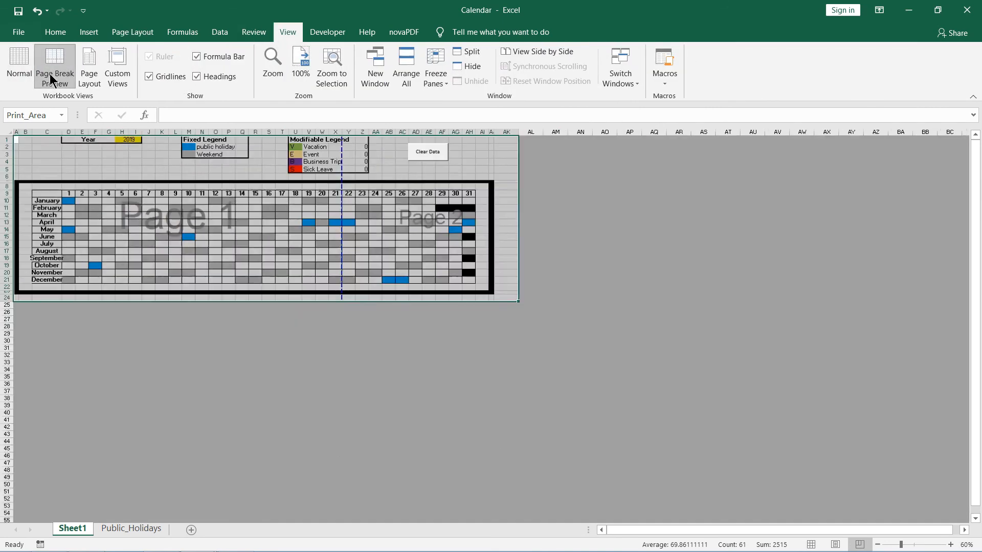
{"action": "left_click", "coordinate": [126, 169]}
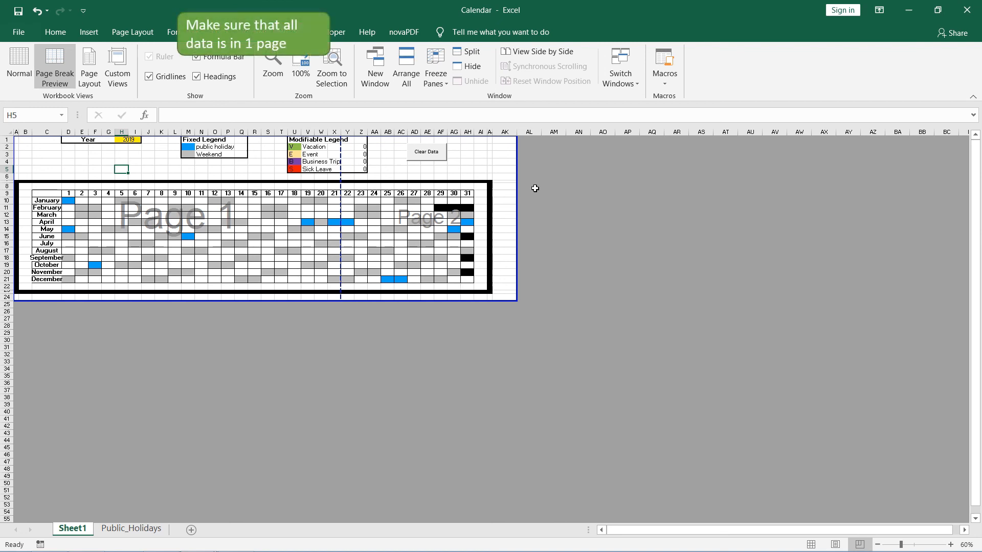
{"action": "left_click", "coordinate": [506, 178]}
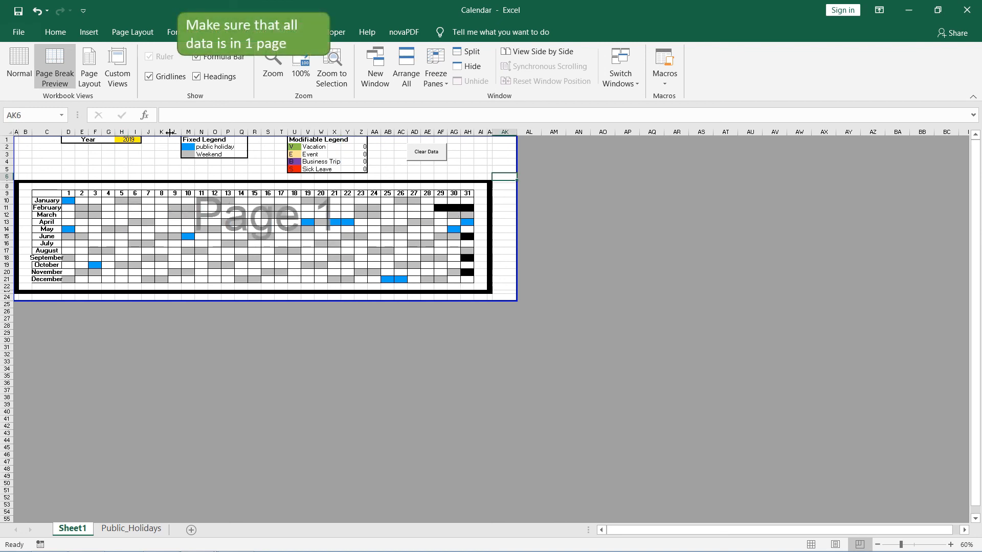
Step: Return the sheet to Normal view and open the print preview to check the calendar's page layout
{"action": "left_click", "coordinate": [56, 26]}
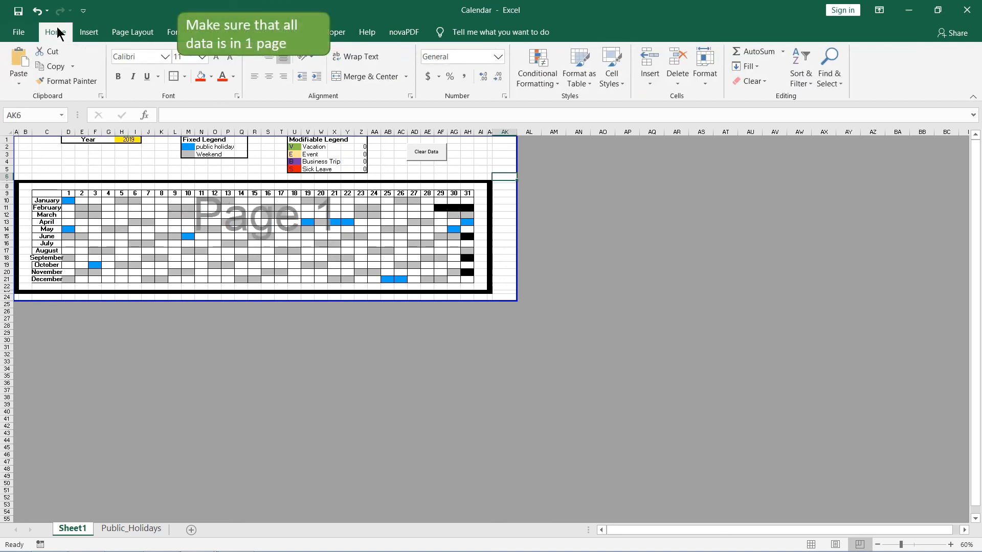
{"action": "left_click", "coordinate": [267, 32]}
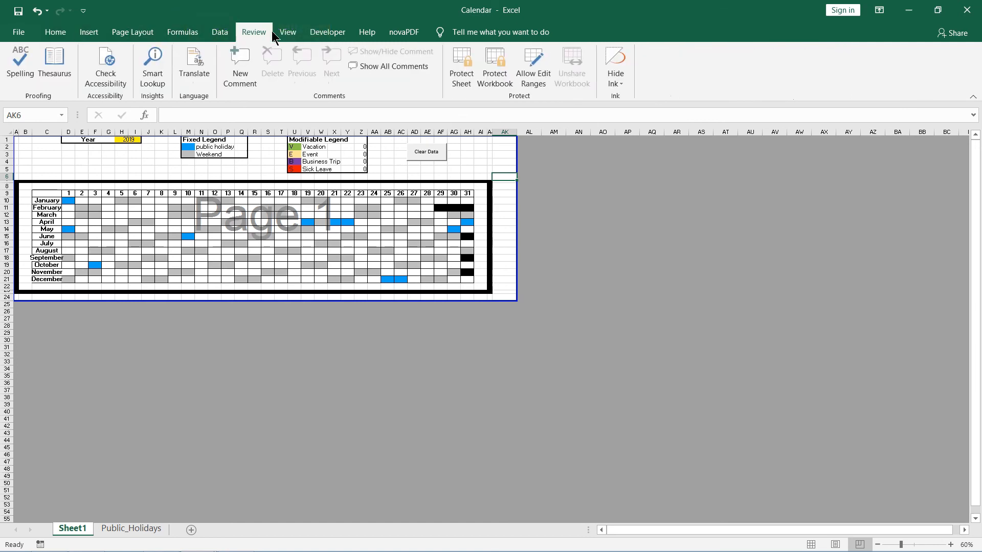
{"action": "left_click", "coordinate": [279, 35]}
{"action": "left_click", "coordinate": [14, 75]}
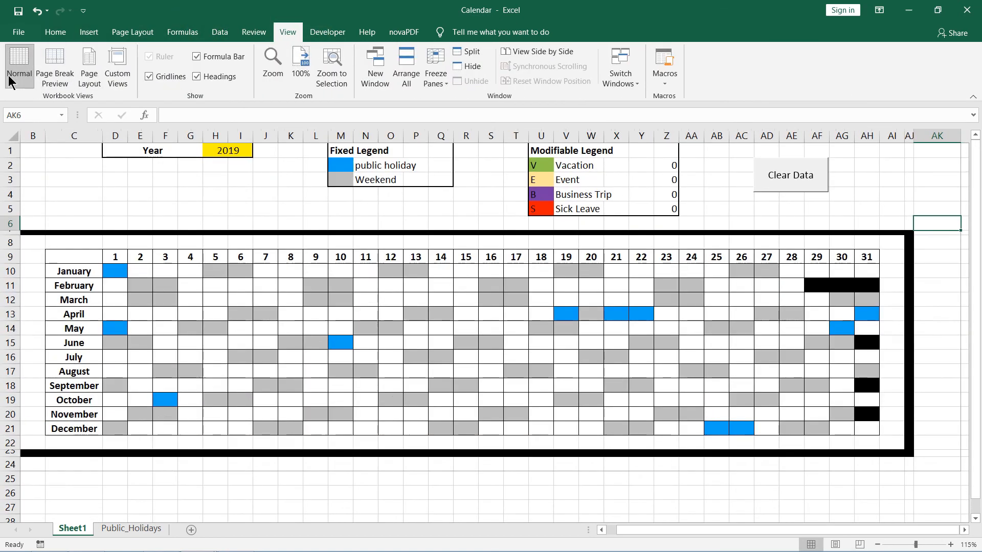
{"action": "left_click", "coordinate": [21, 31]}
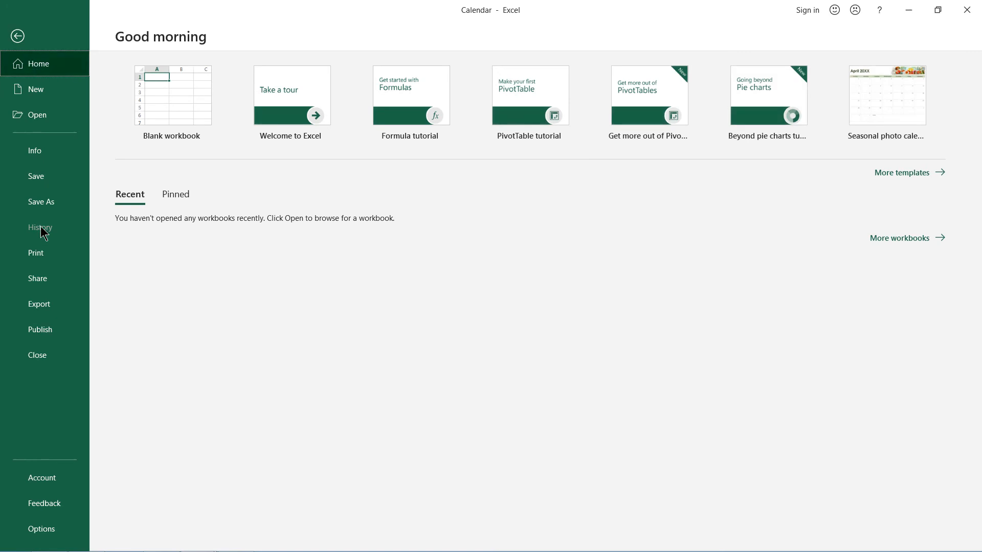
{"action": "left_click", "coordinate": [52, 257]}
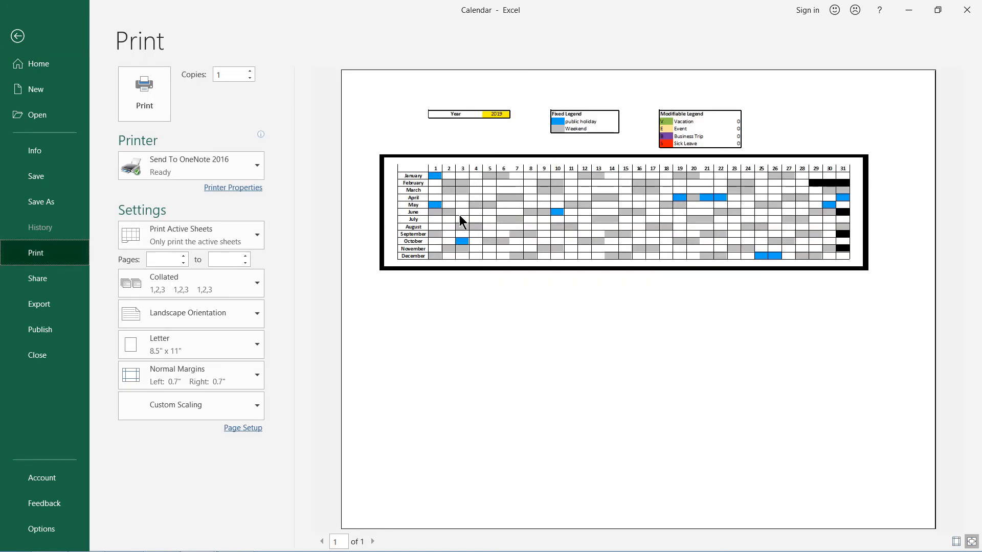